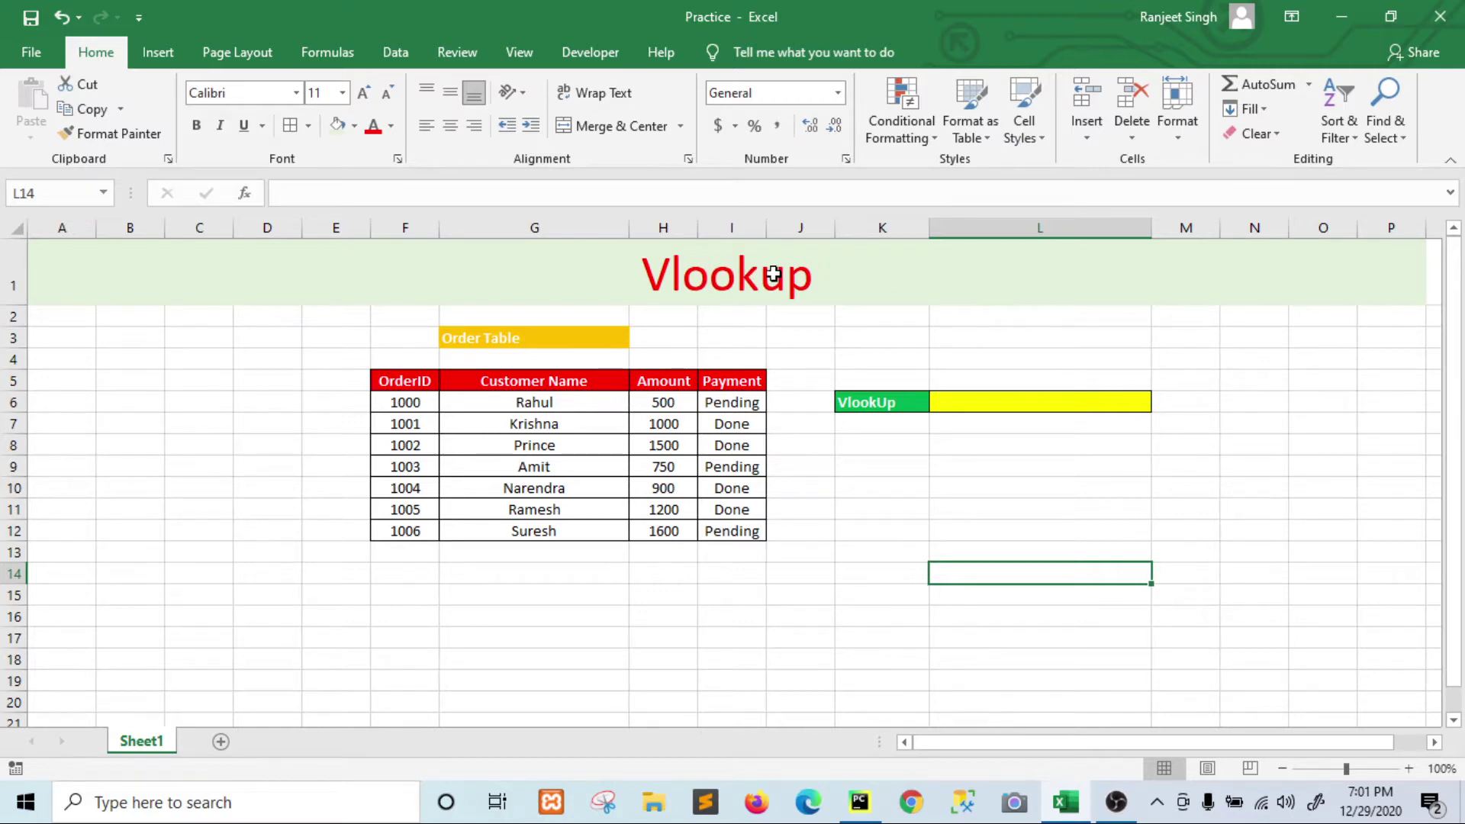
Step: Review the order table and its OrderID, Customer Name, Amount and Payment headers
left_click_drag(406, 333, 770, 555)
left_click(690, 593)
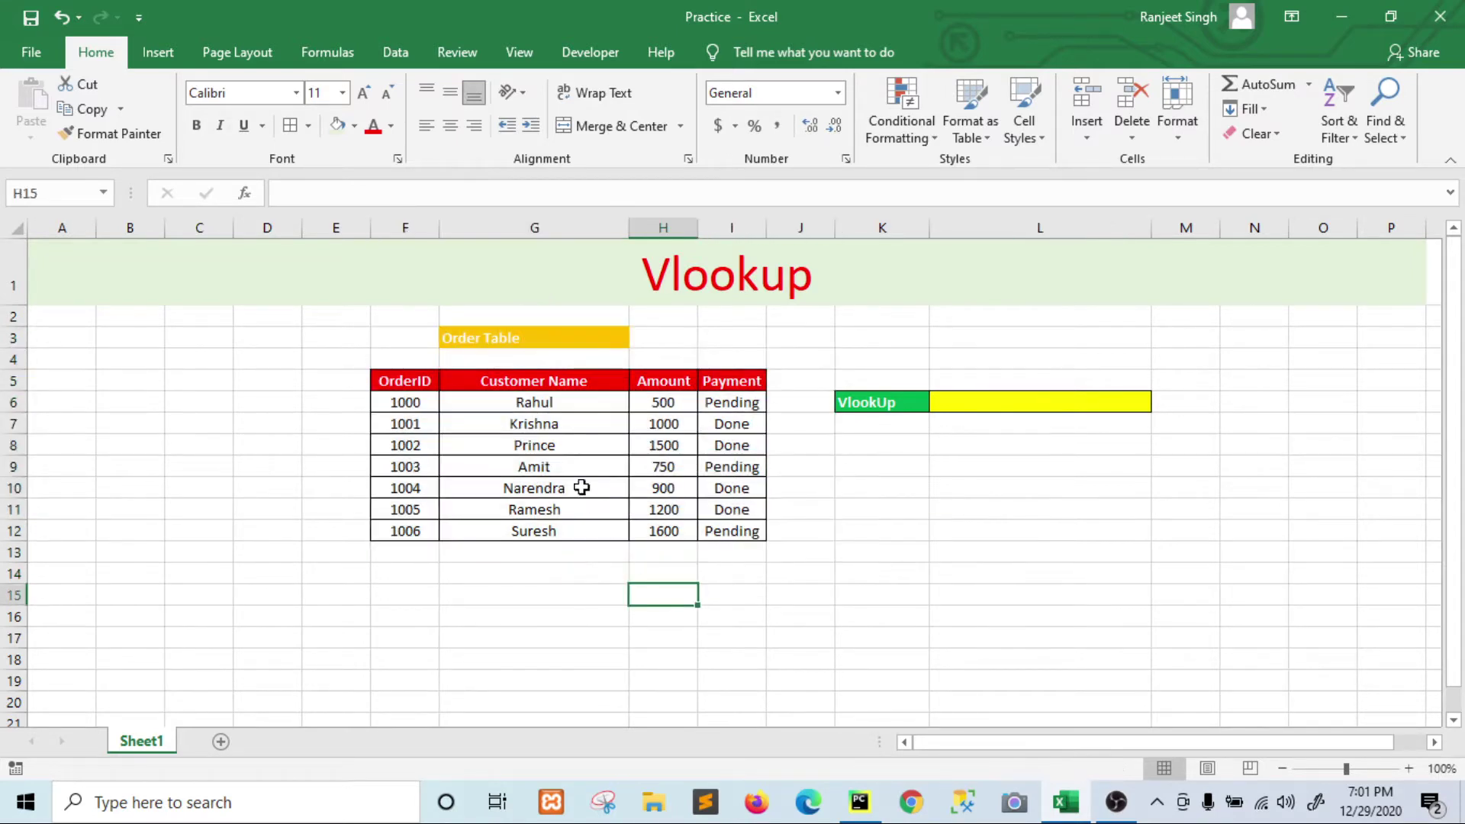
left_click(401, 385)
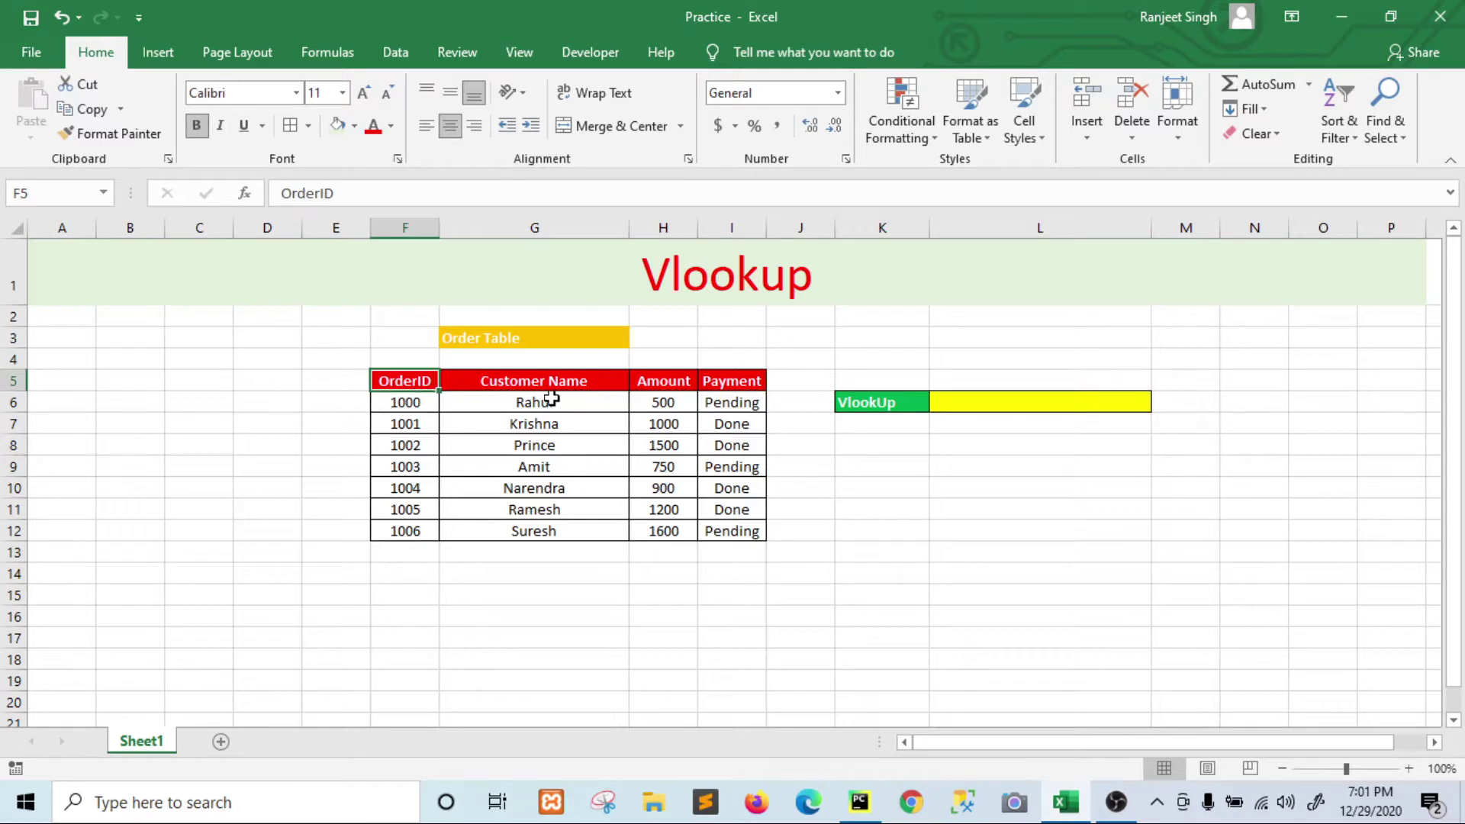
left_click(588, 383)
left_click(672, 386)
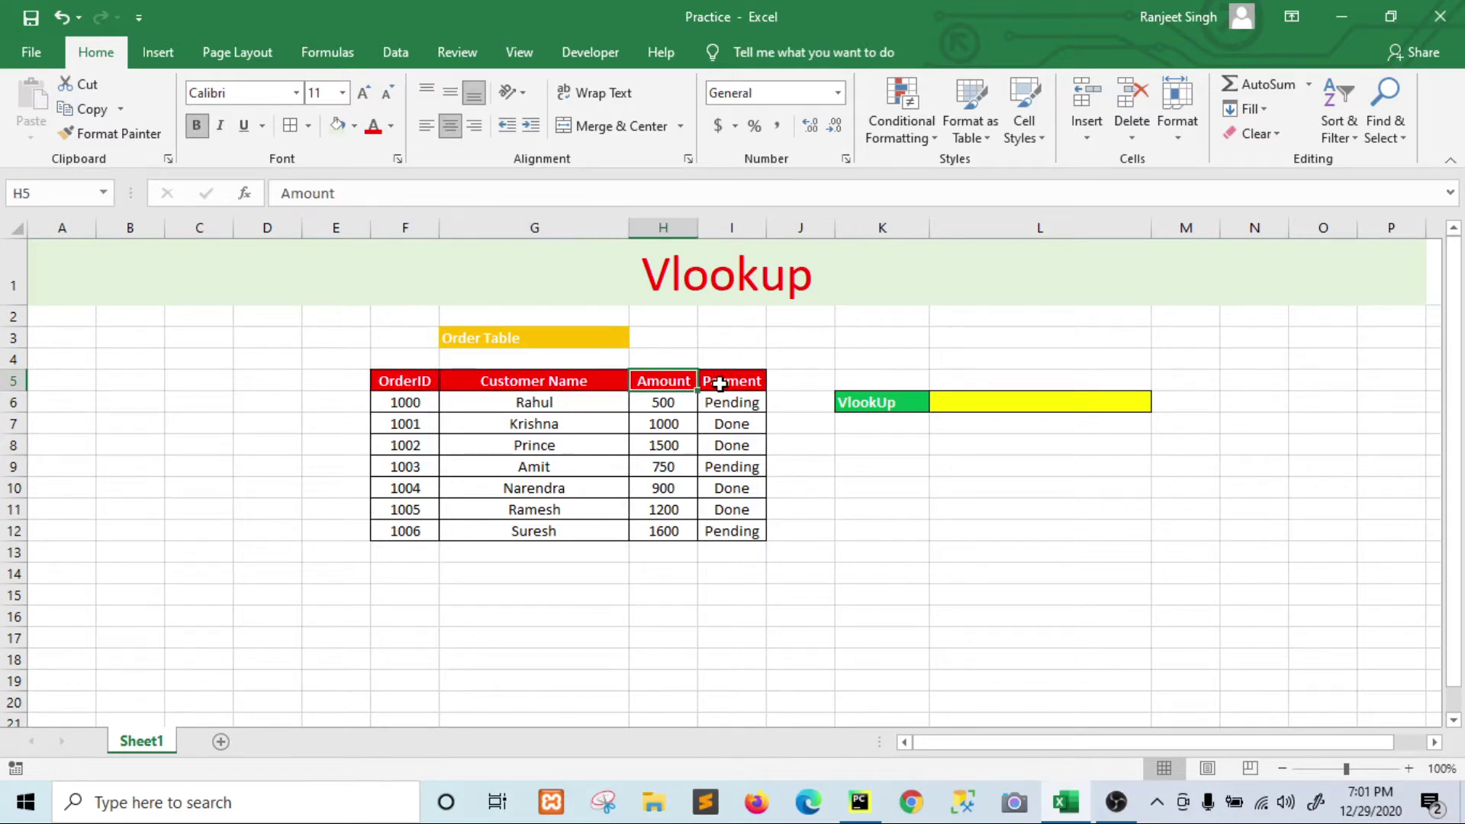
left_click(723, 384)
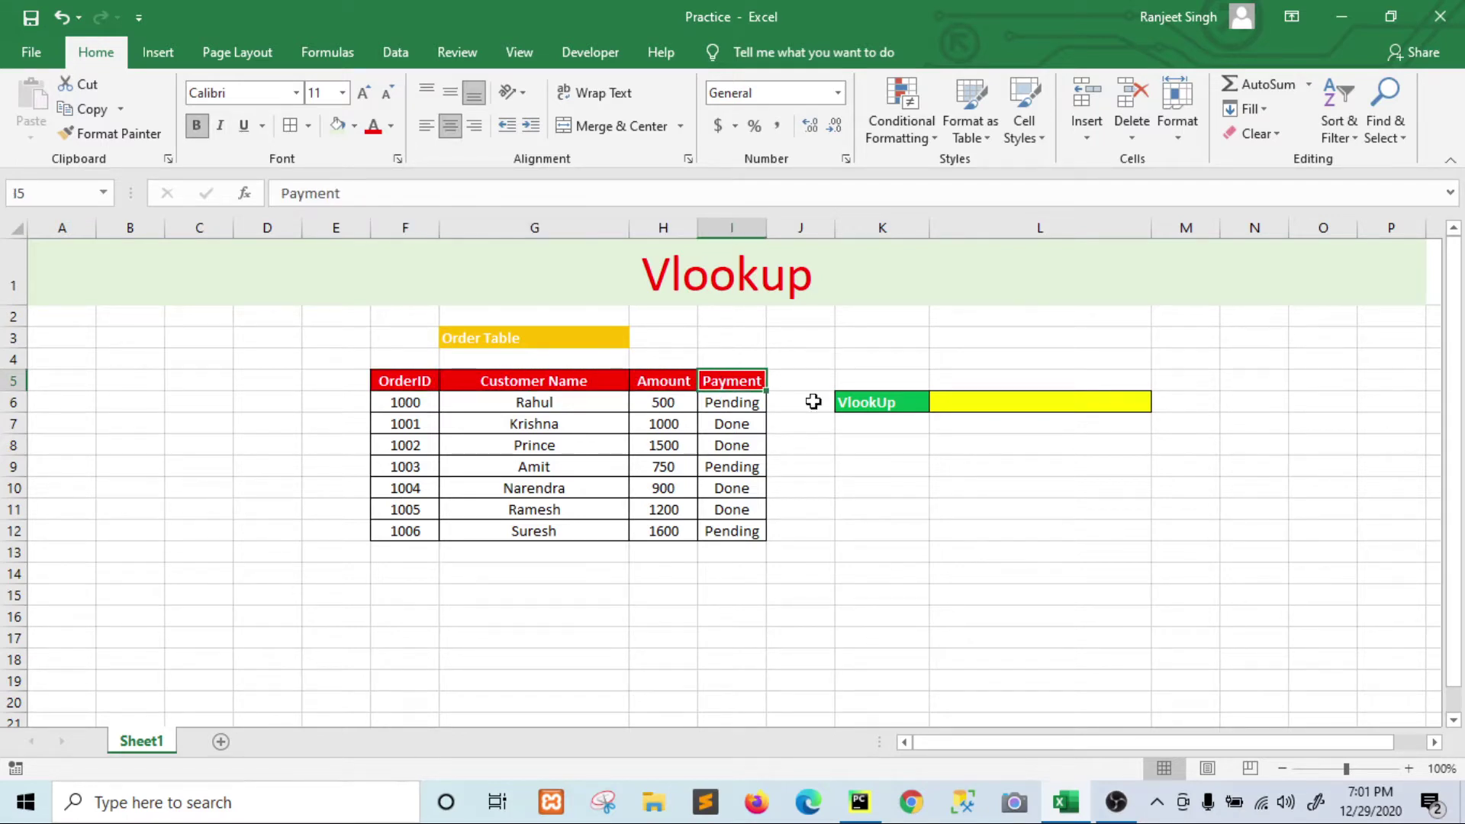
Step: Enter a VLOOKUP formula in L6 that finds order 1002 in F6:I12 and returns column 4 with an exact match (FALSE)
left_click(935, 402)
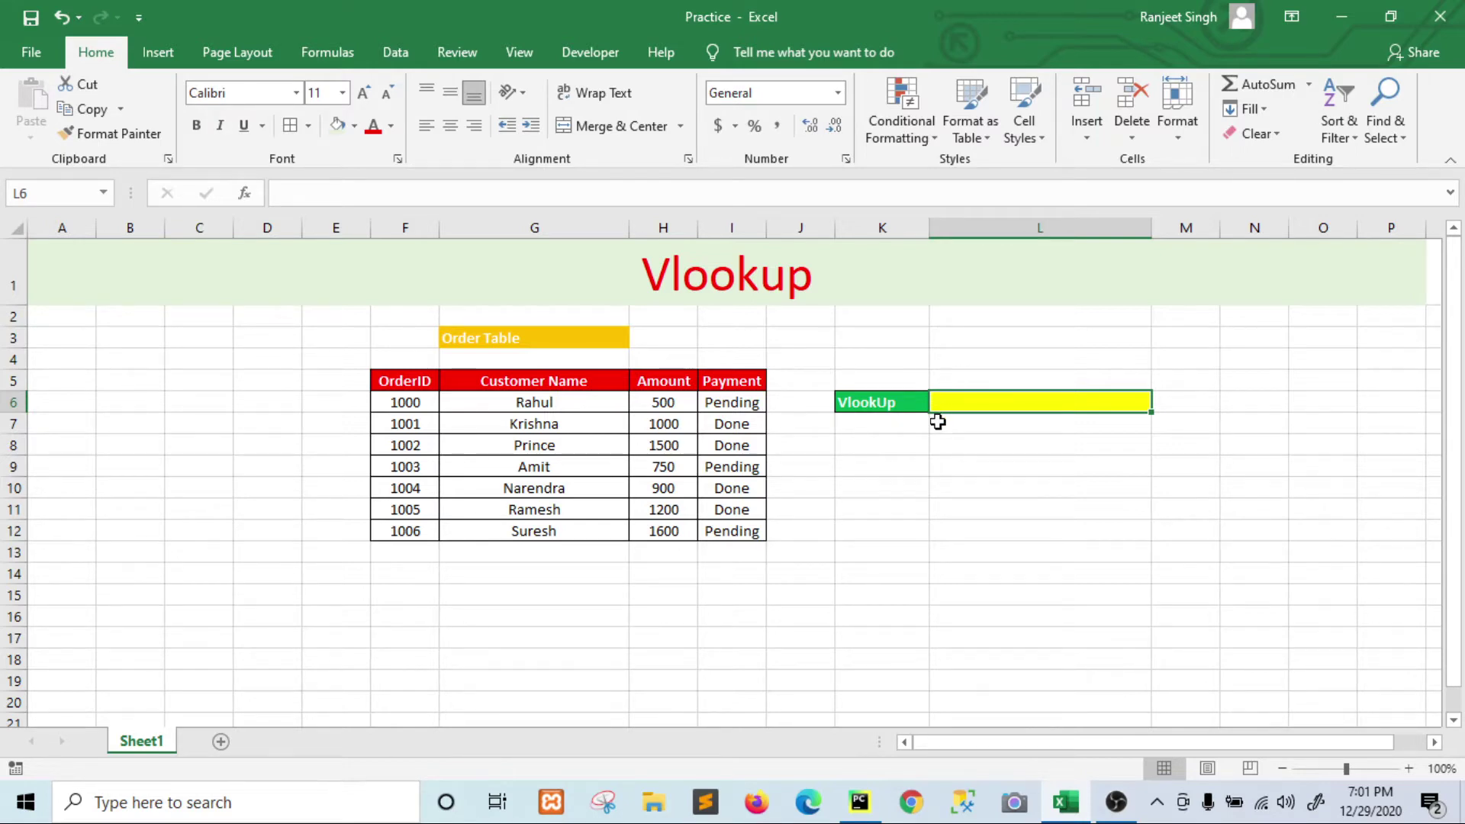
type("=")
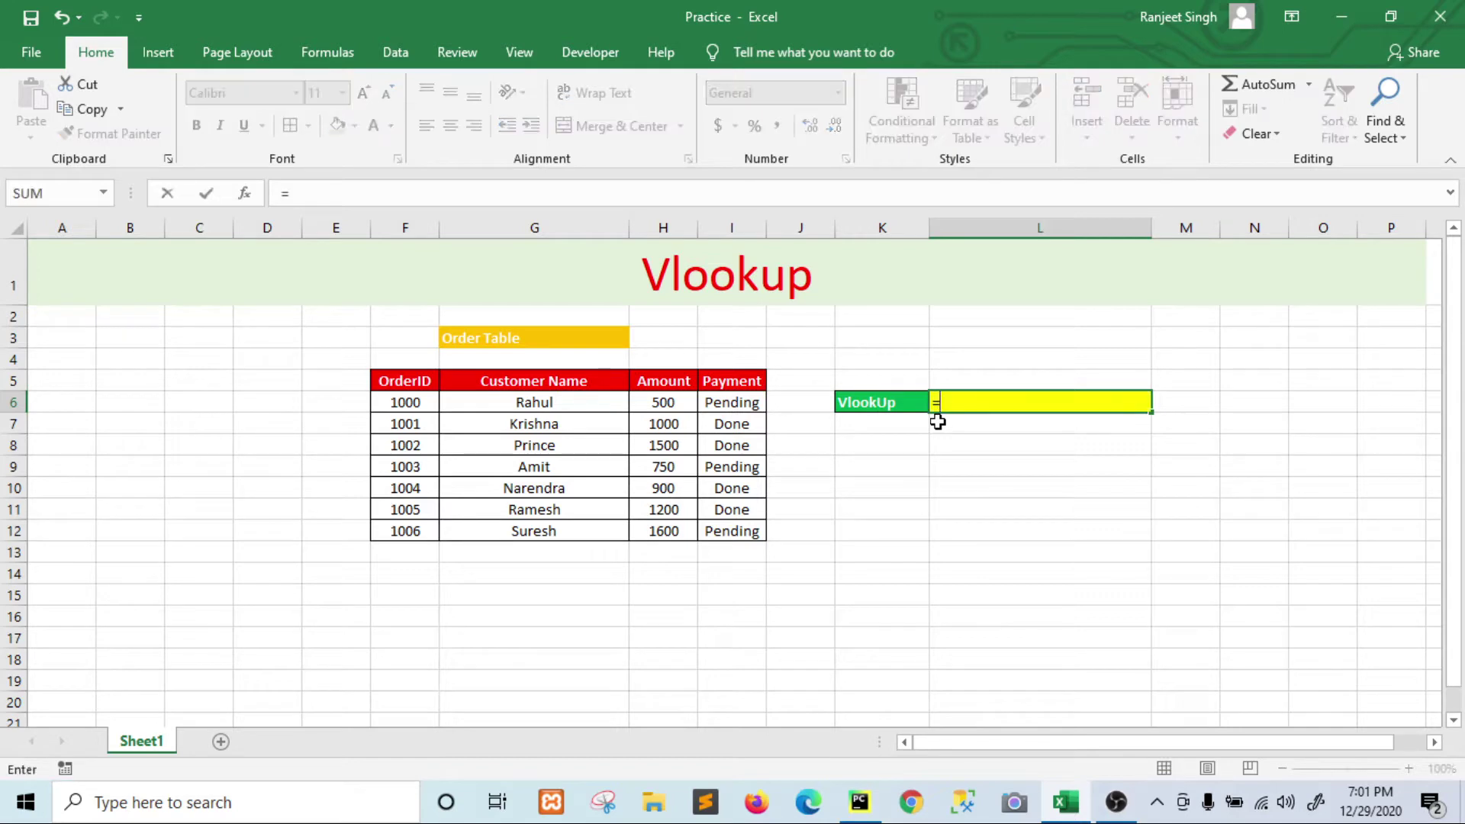
type("vl")
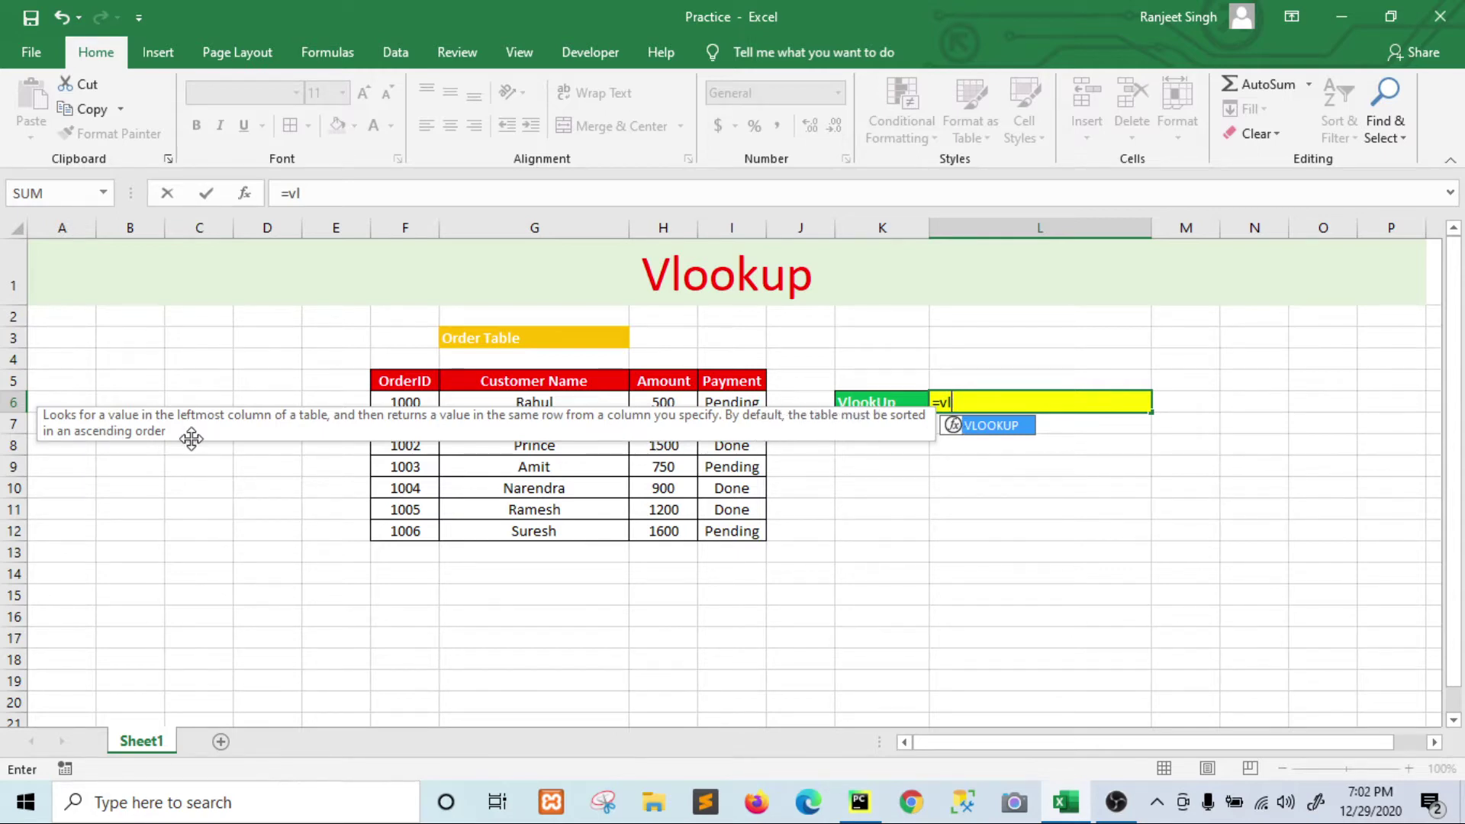
double_click(1028, 427)
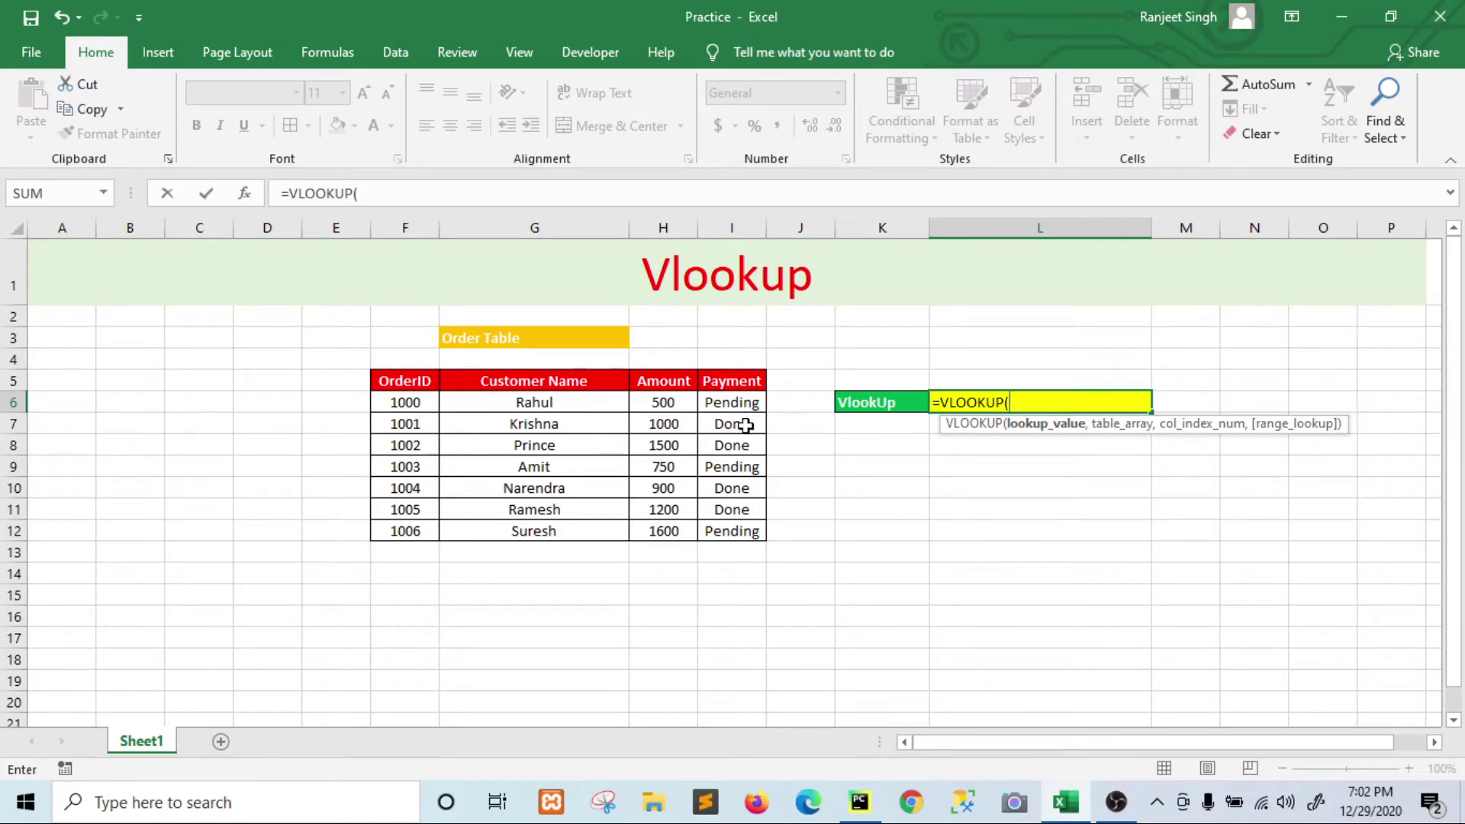
type("002,")
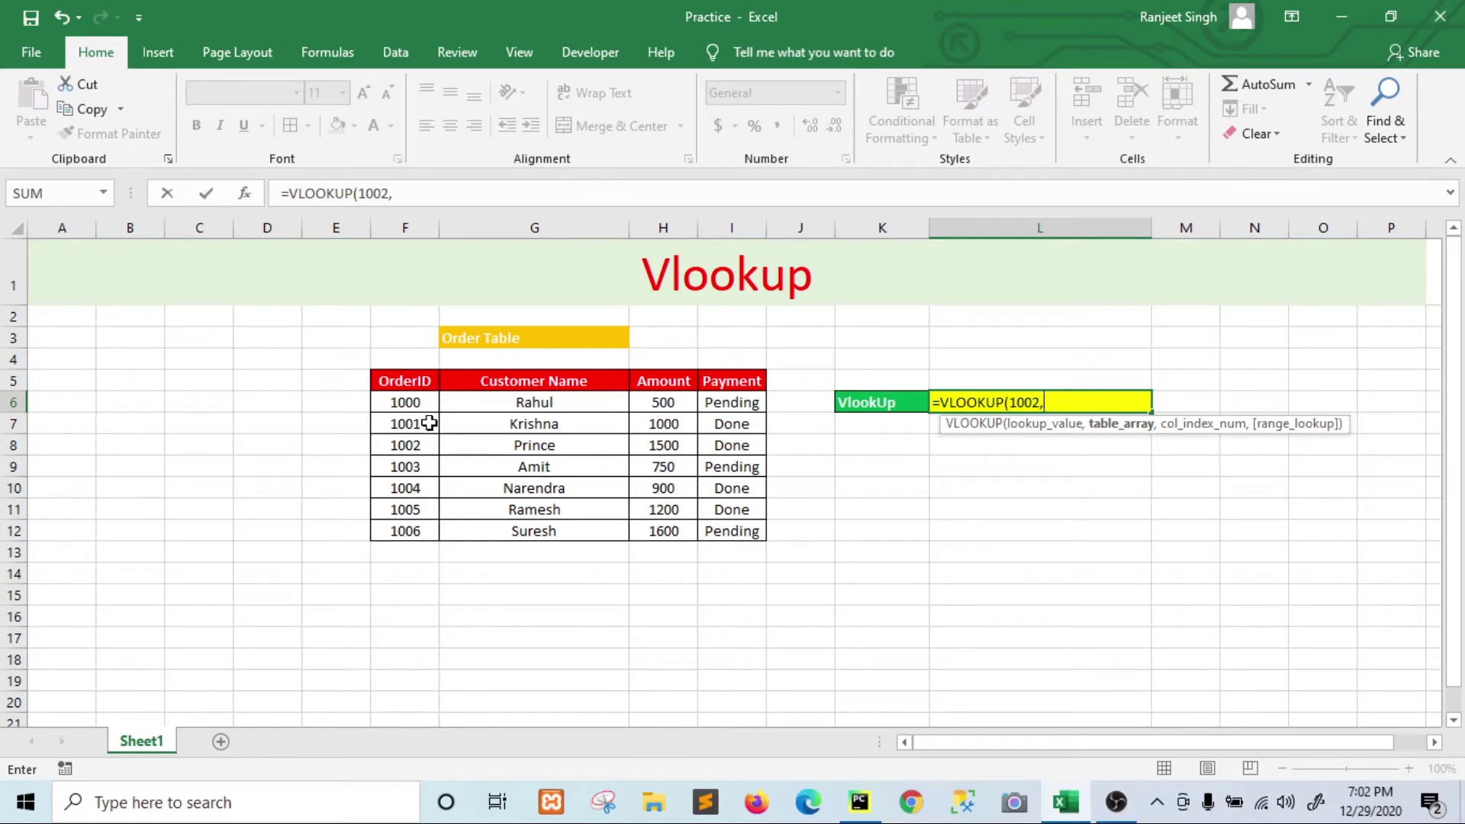
left_click_drag(402, 398, 748, 532)
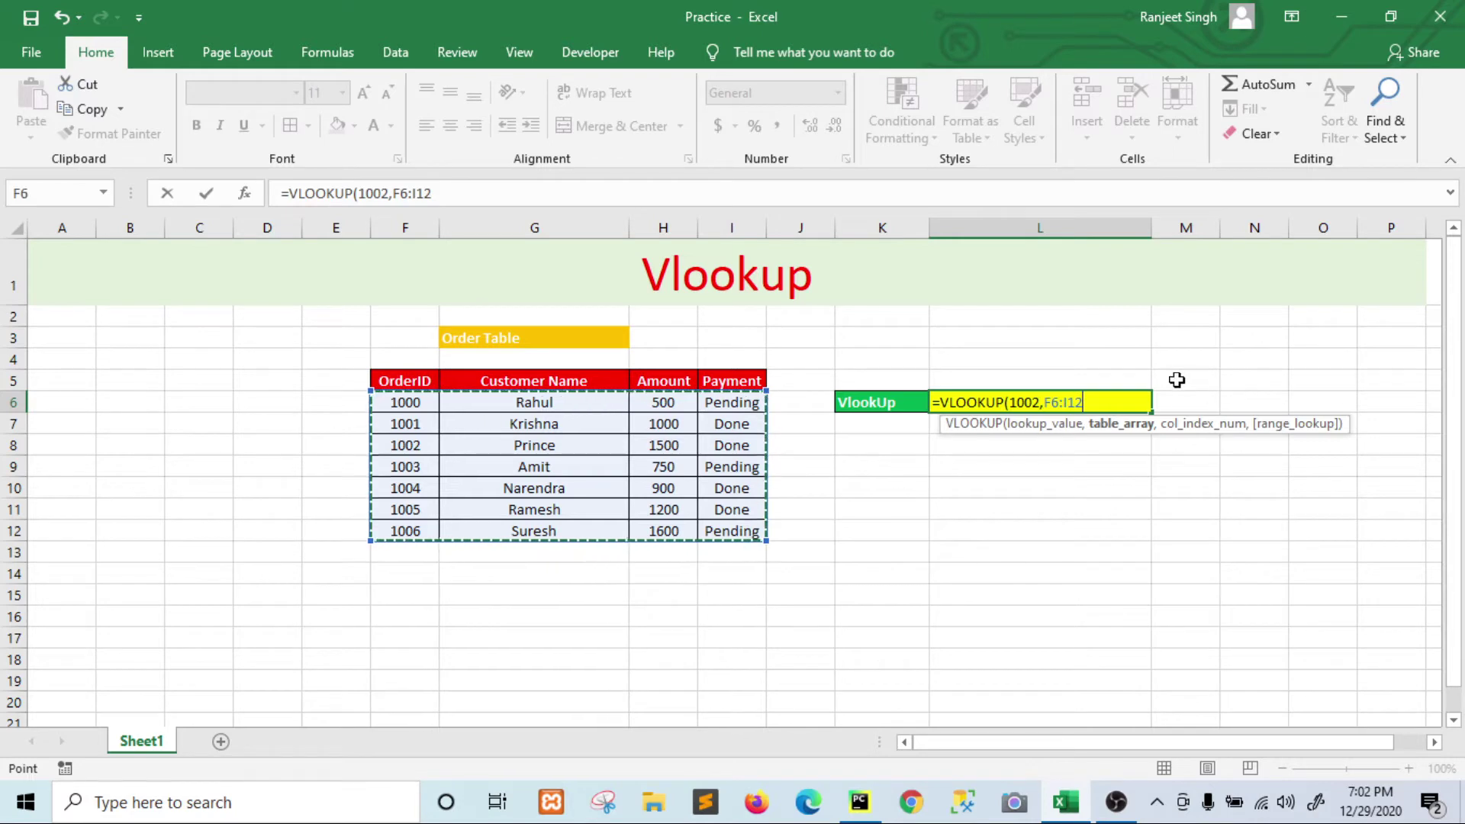
type(",4")
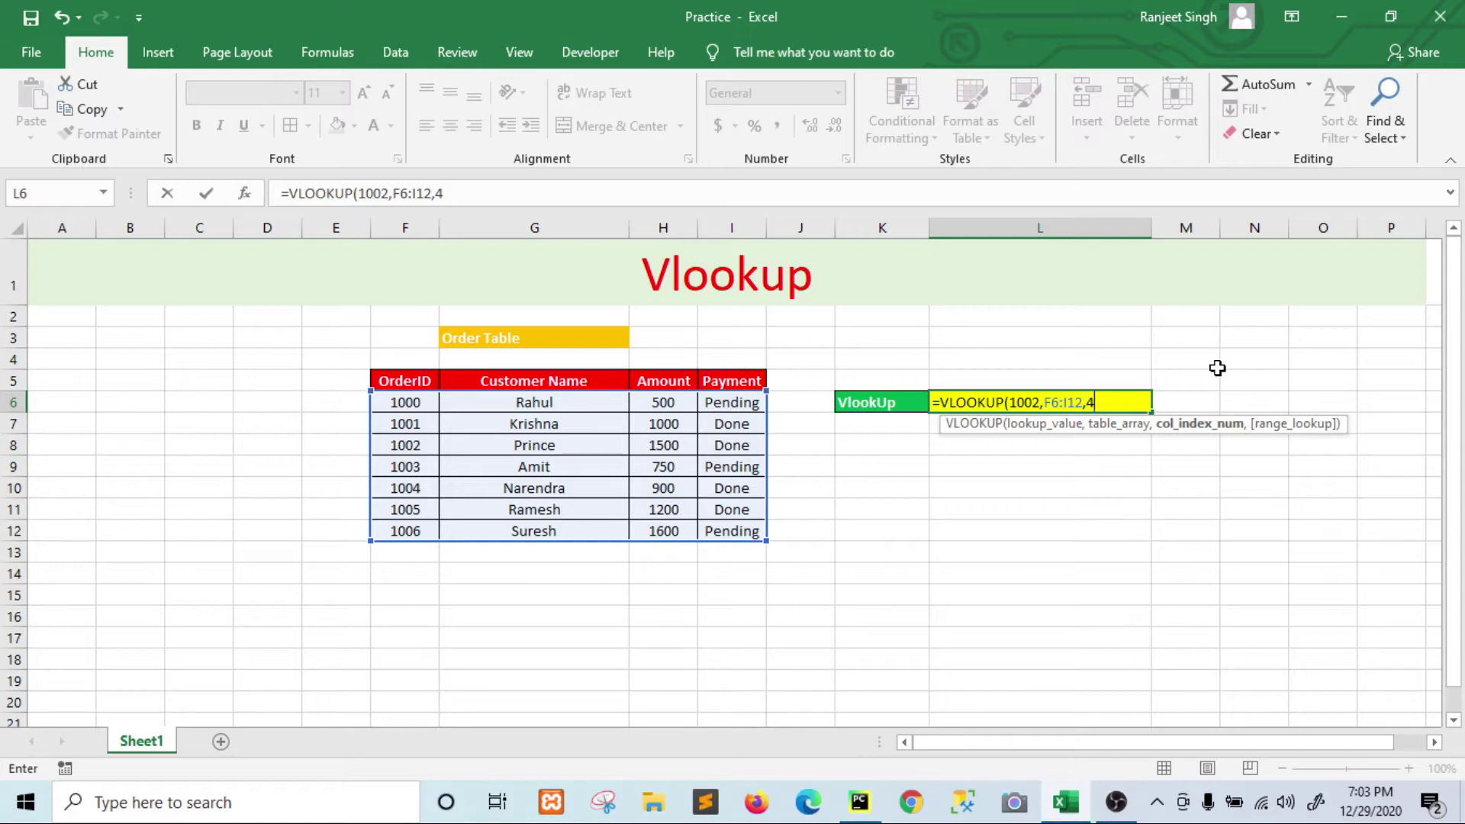
type(",")
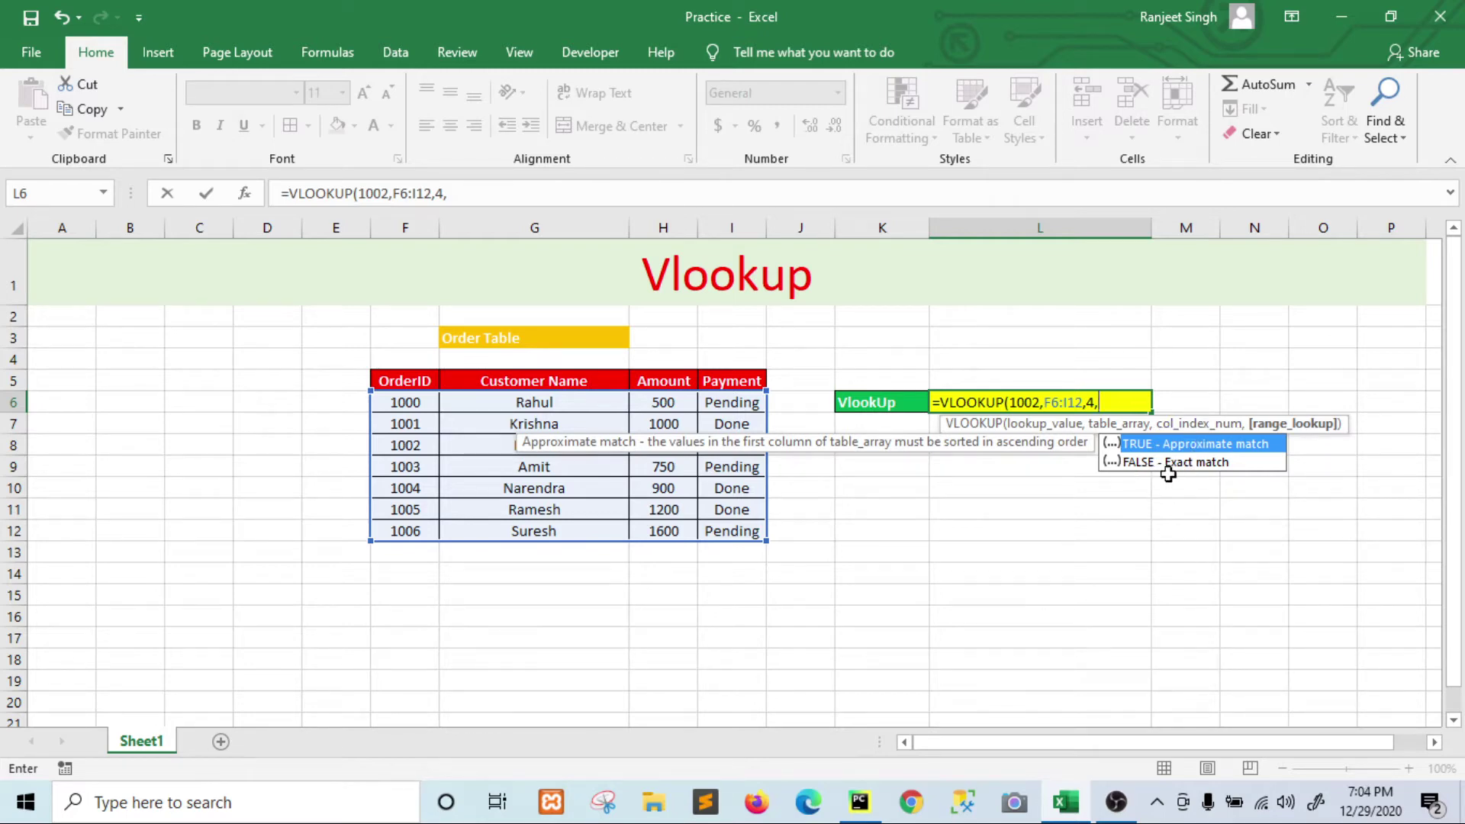
double_click(1206, 462)
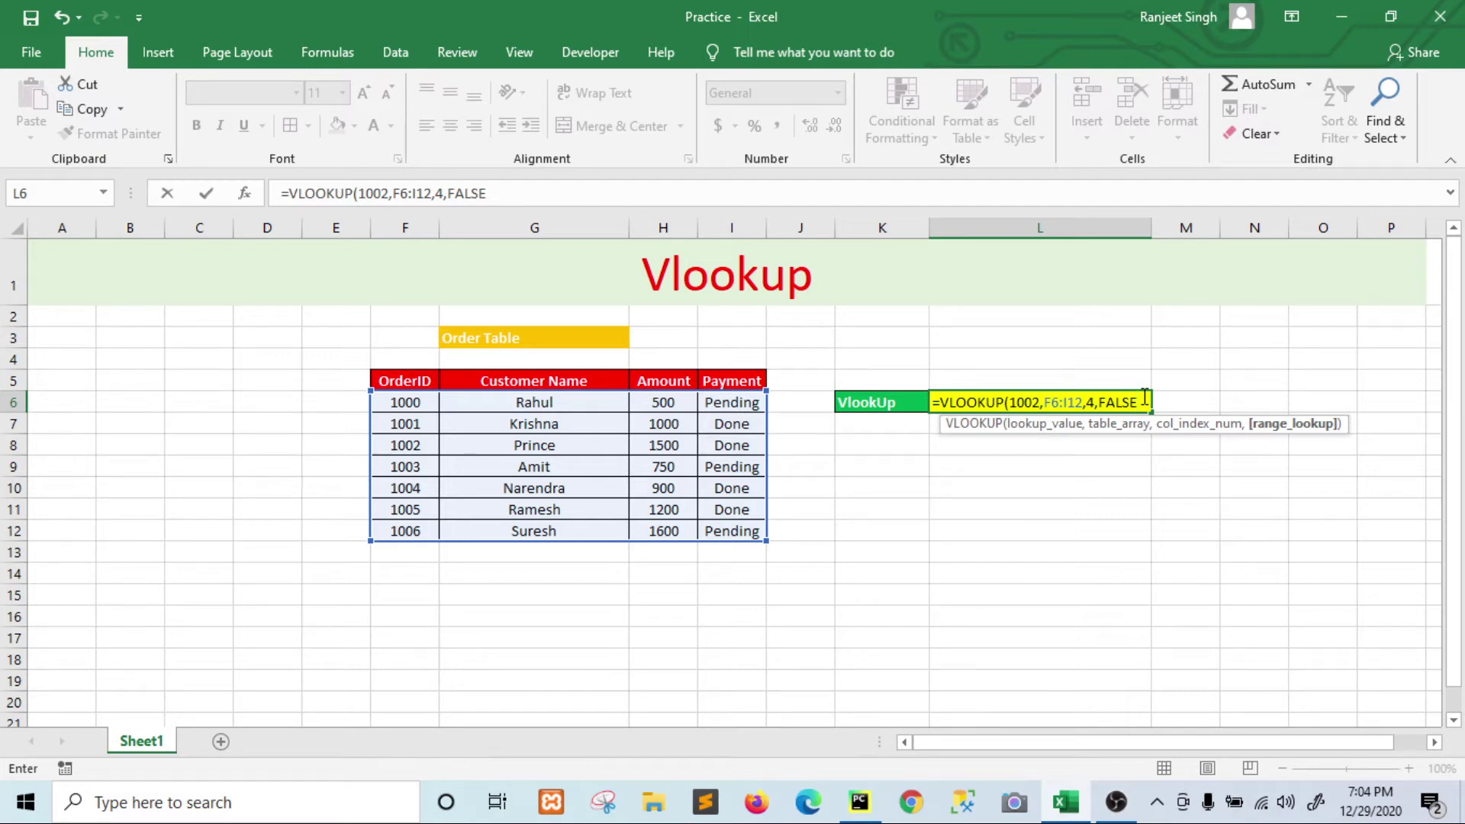
type(")")
key("Return")
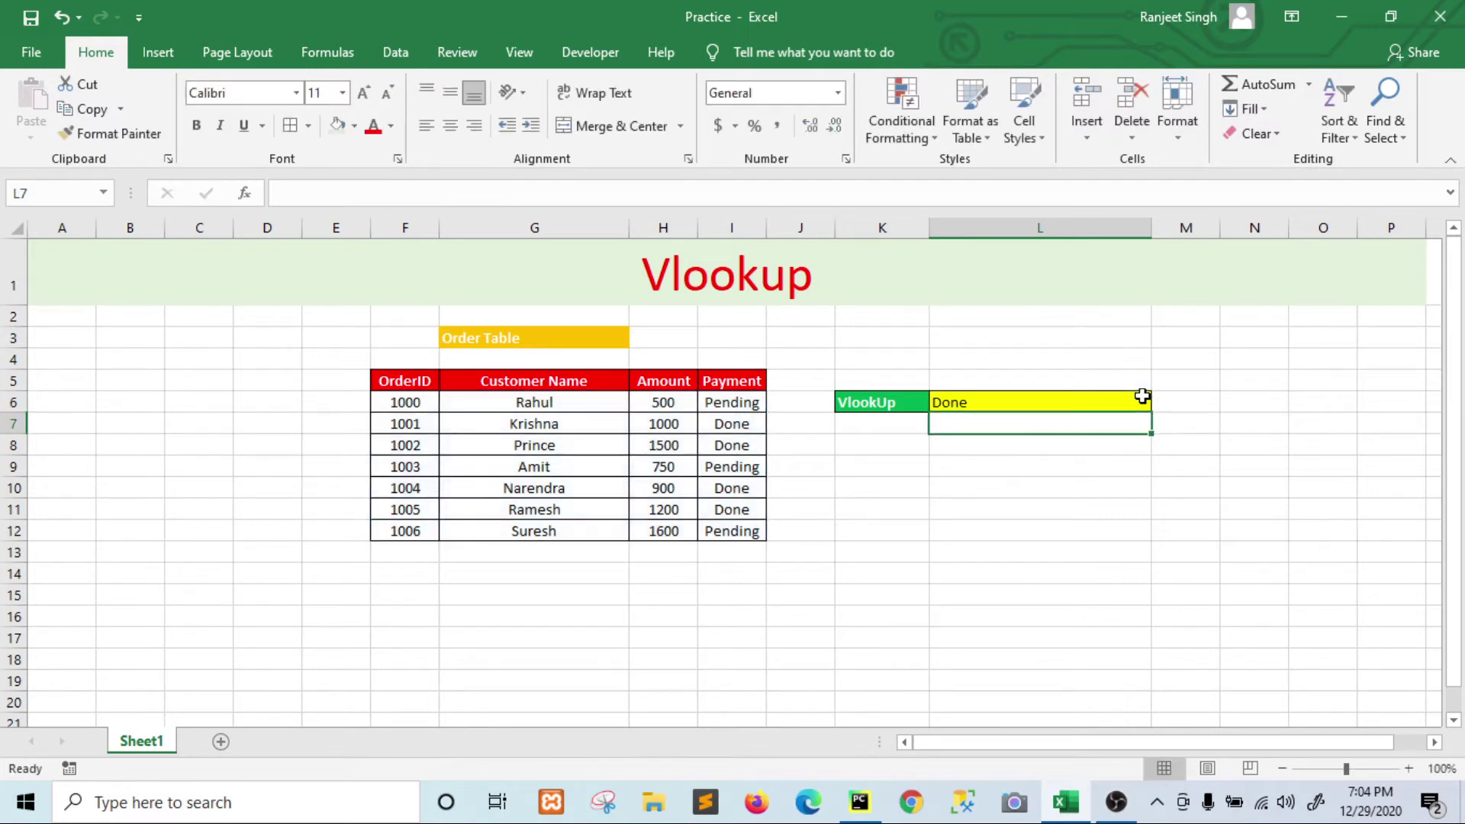
Step: Replace the lookup value in the L6 formula with a reference to cell K13
left_click(966, 398)
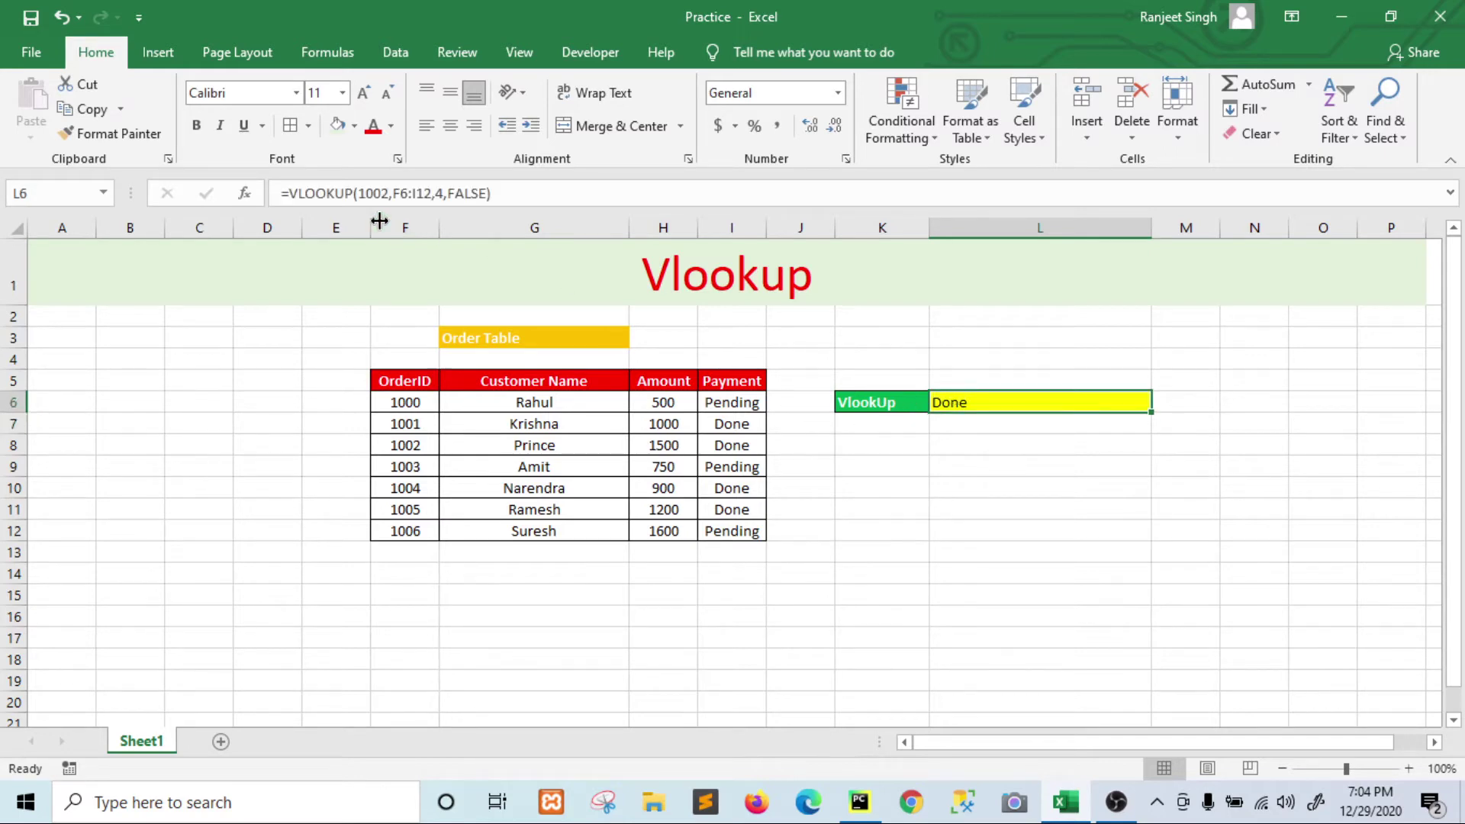
double_click(376, 195)
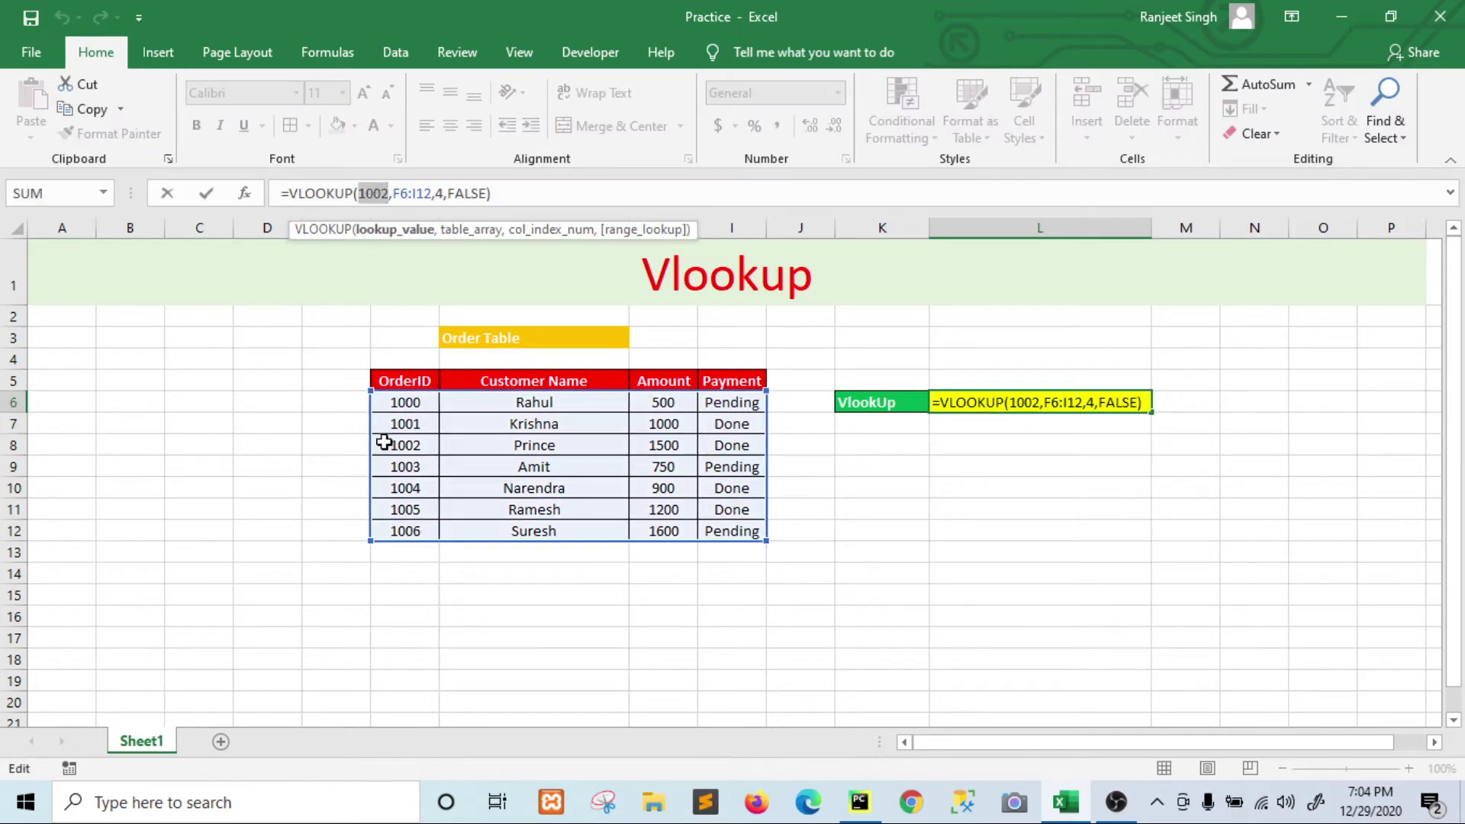
left_click_drag(405, 445, 705, 445)
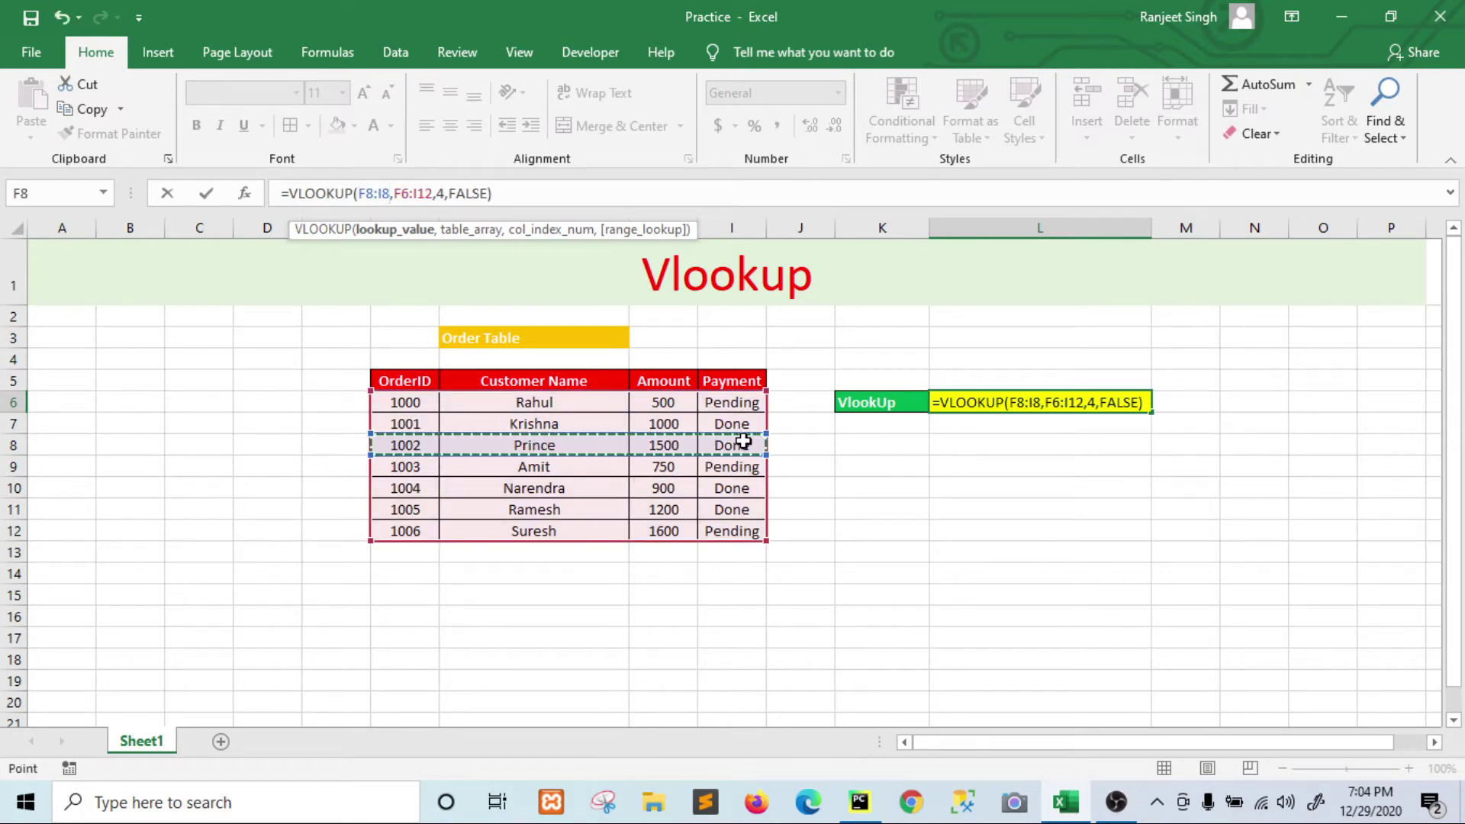
left_click(738, 443)
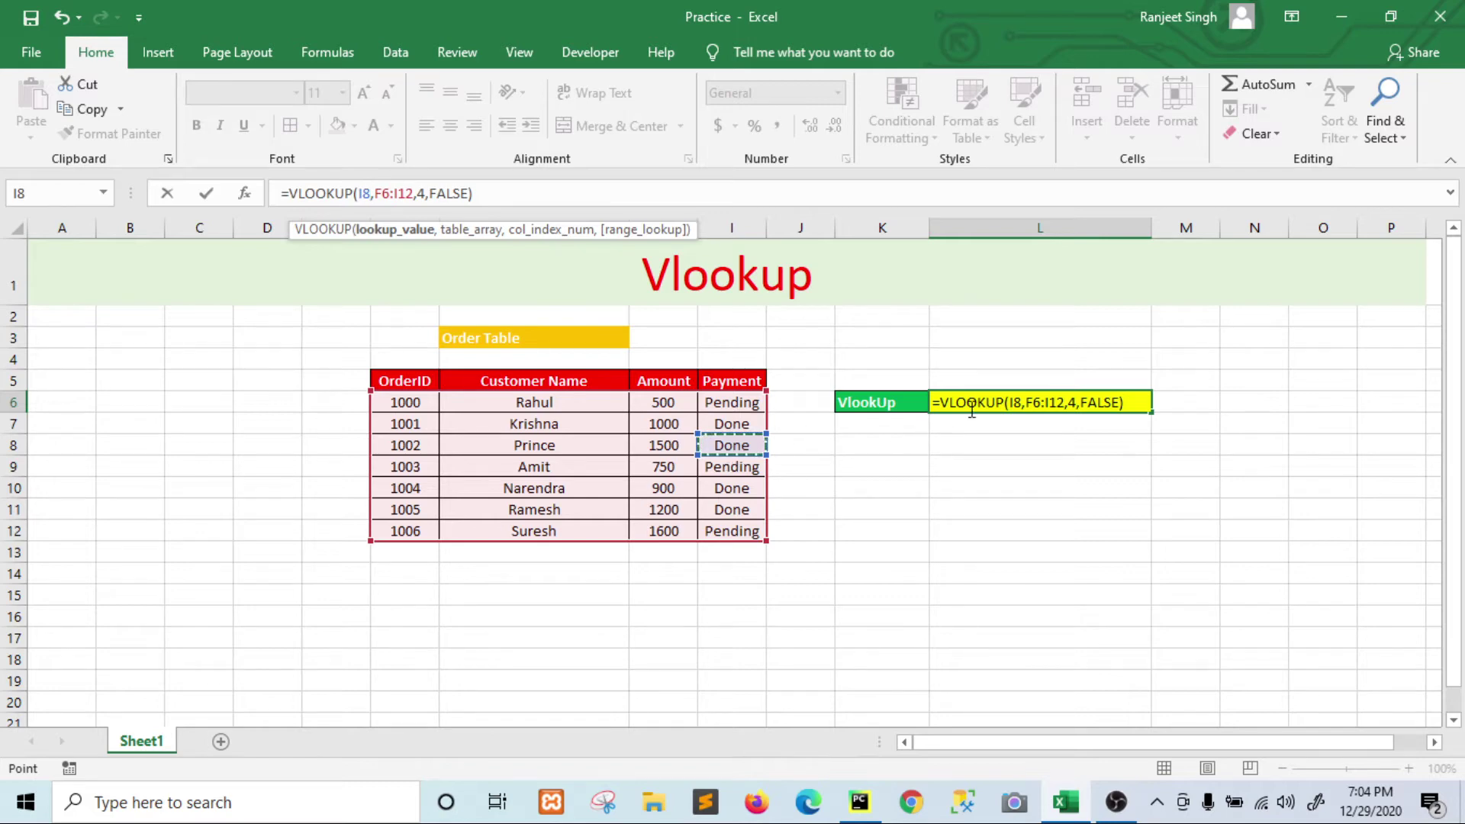
left_click(894, 546)
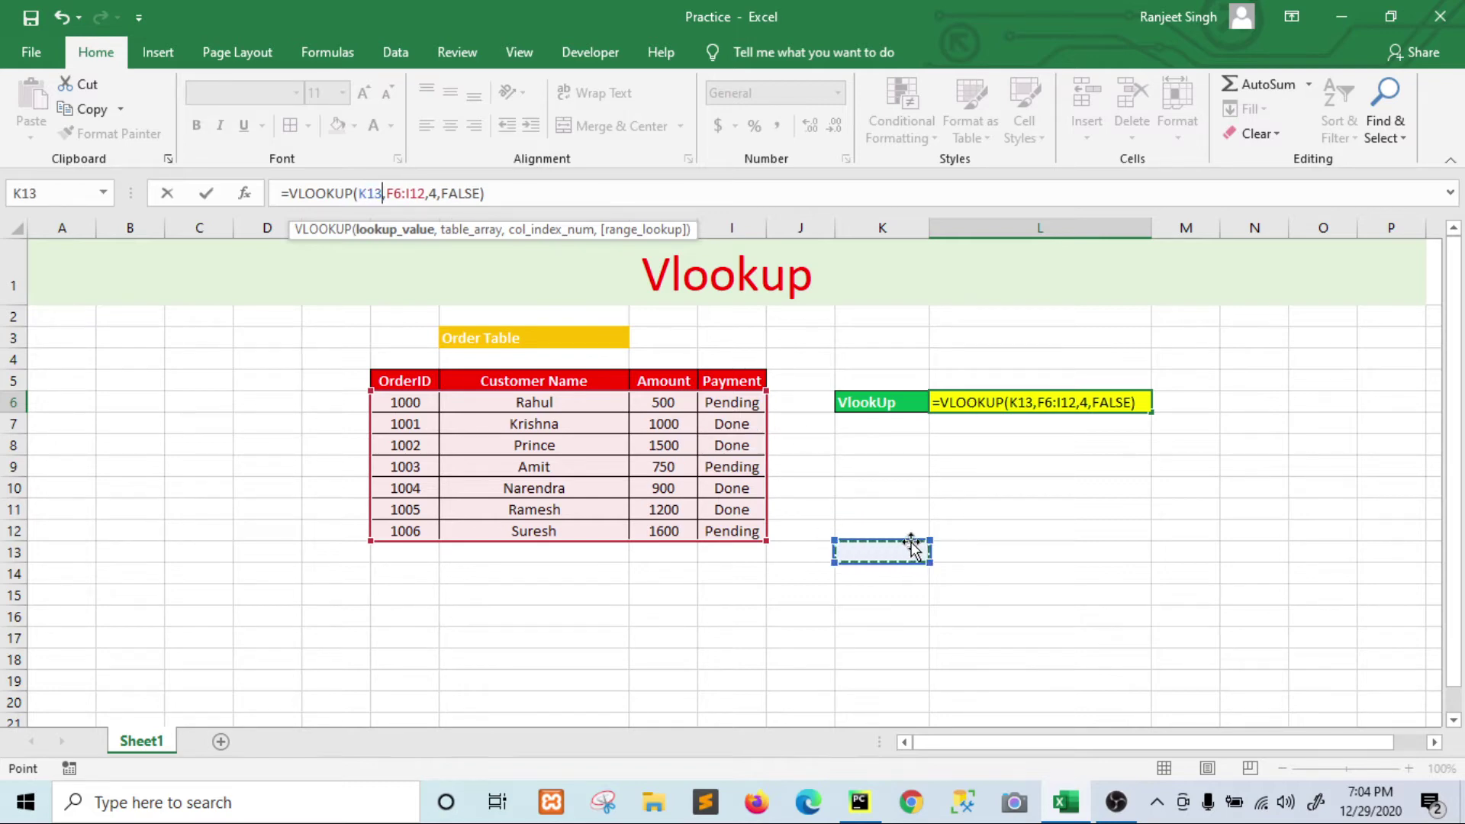
key("ctrl+Return")
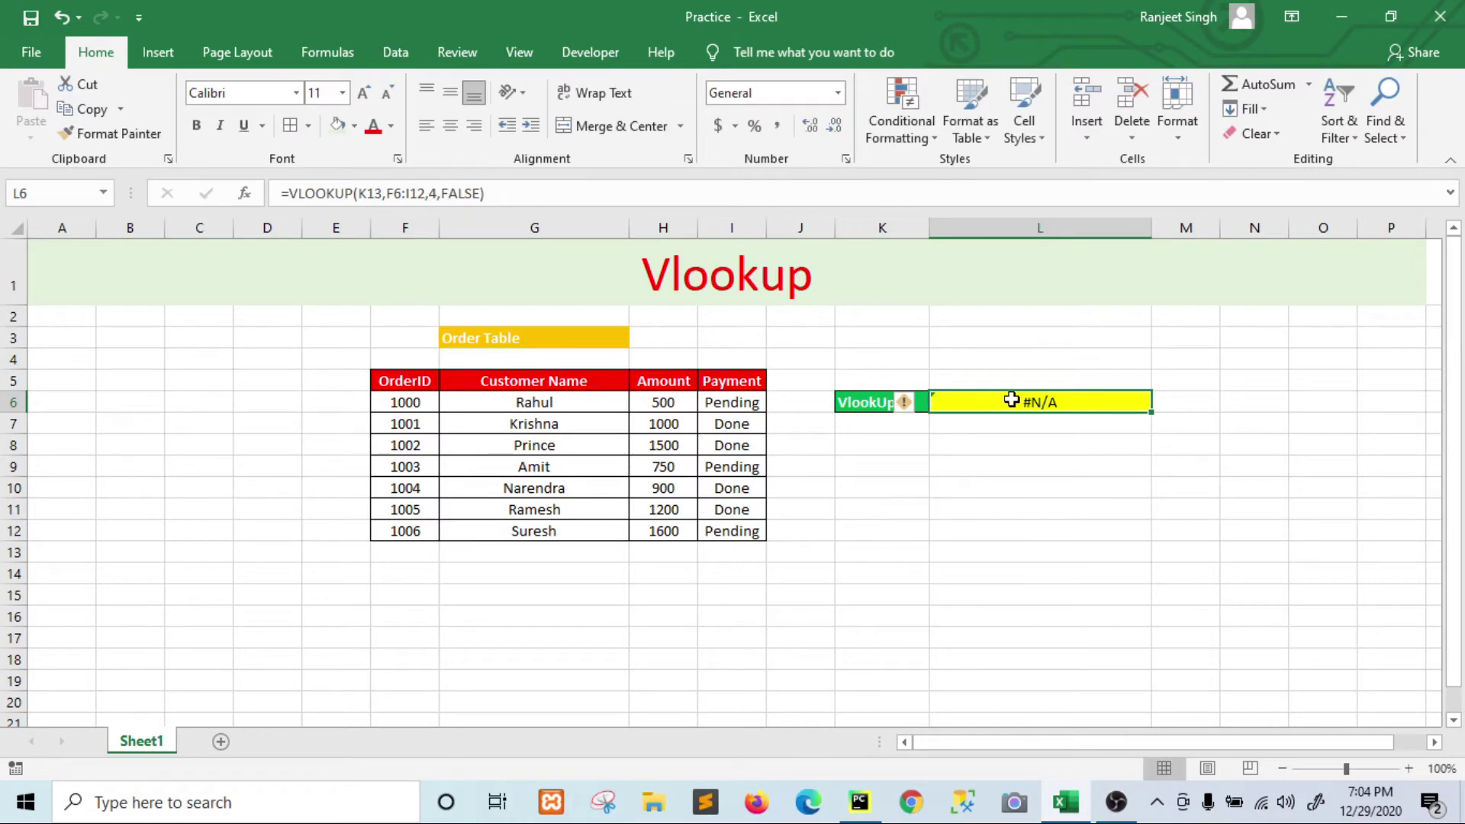
Step: Set the lookup value in the L6 VLOOKUP formula to 1006
left_click(373, 193)
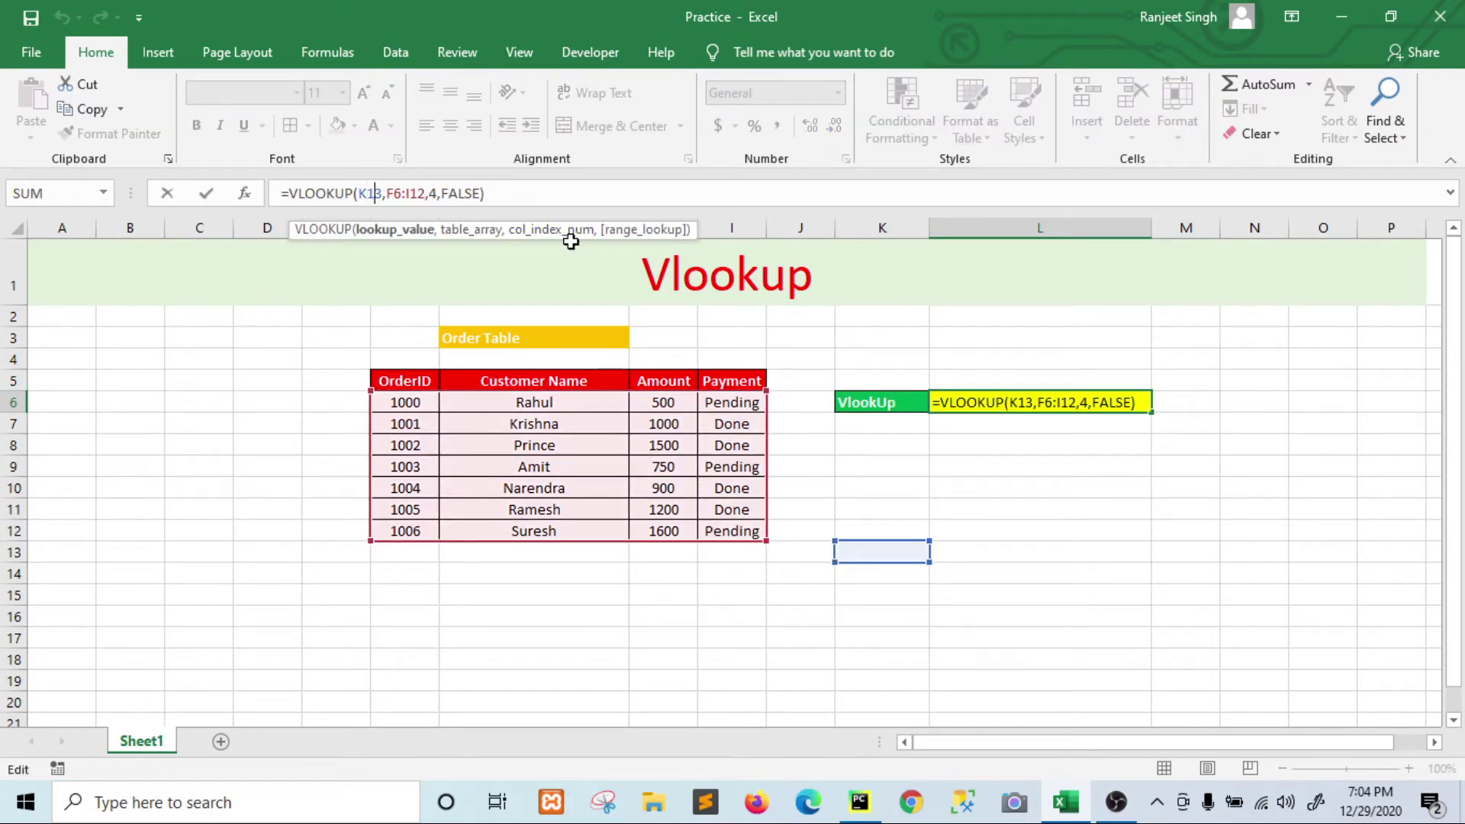
key("BackSpace")
key("BackSpace")
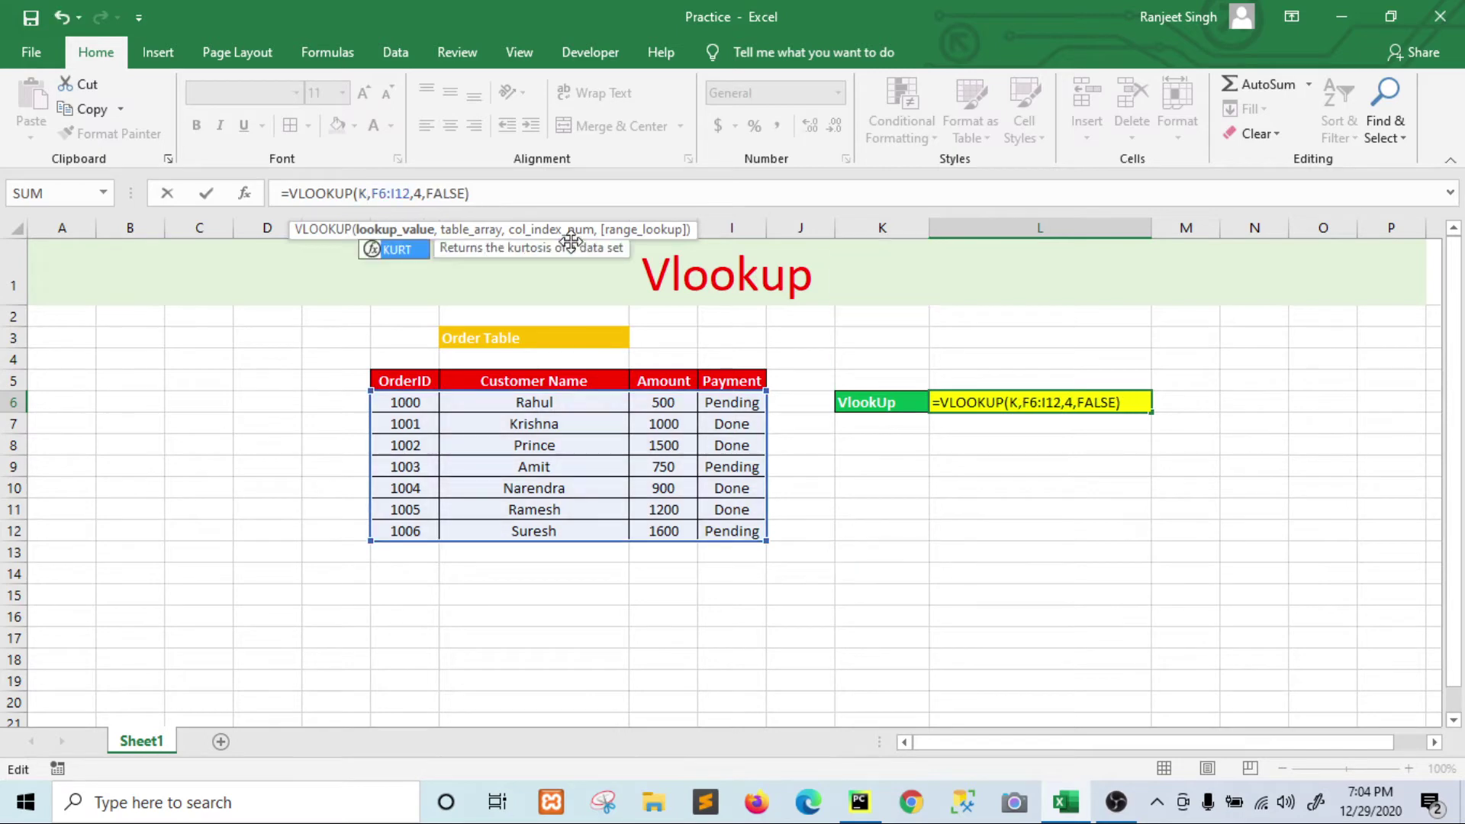
key("BackSpace")
type("100")
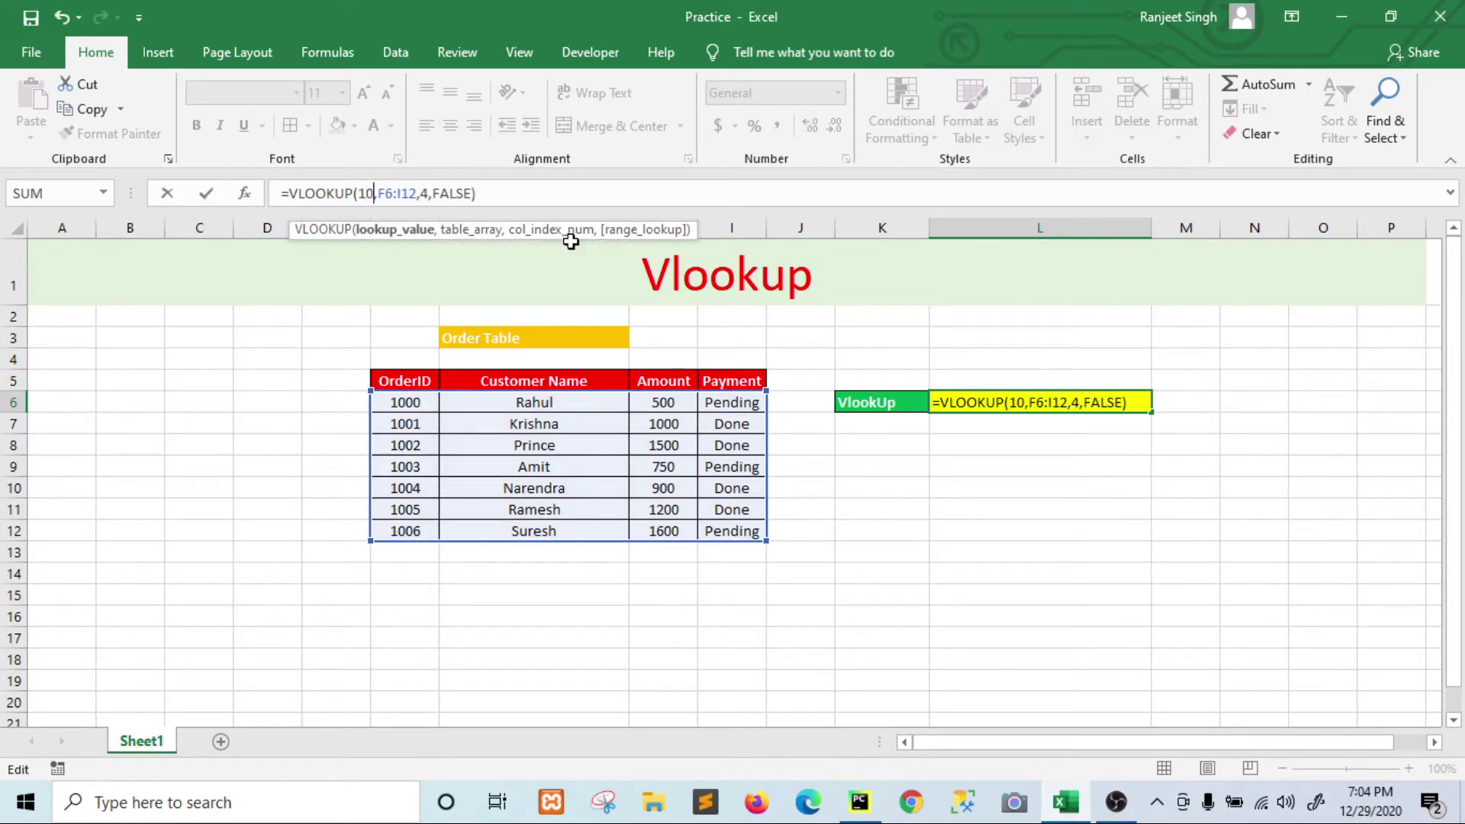
type("6")
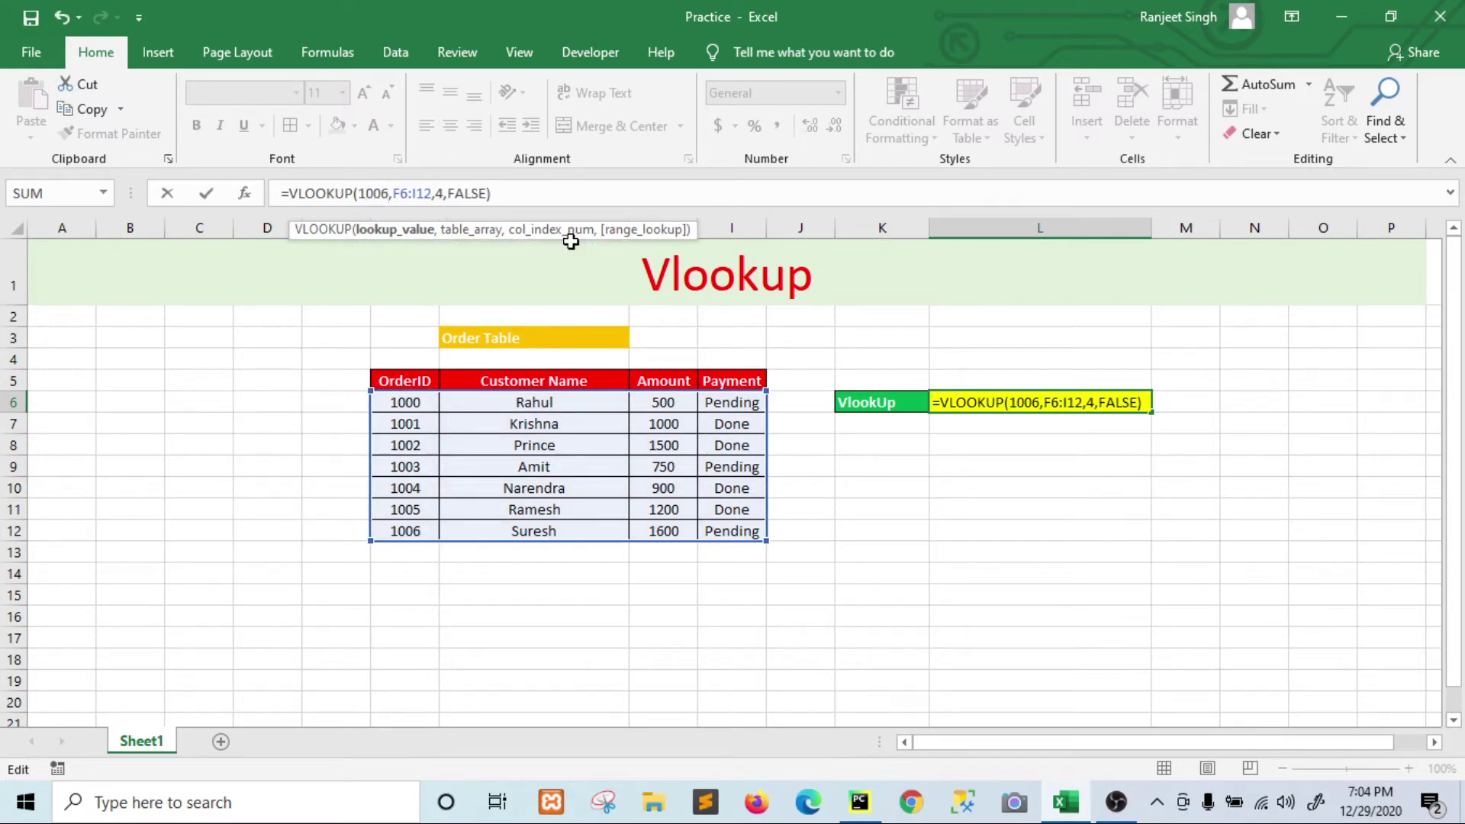
key("Return")
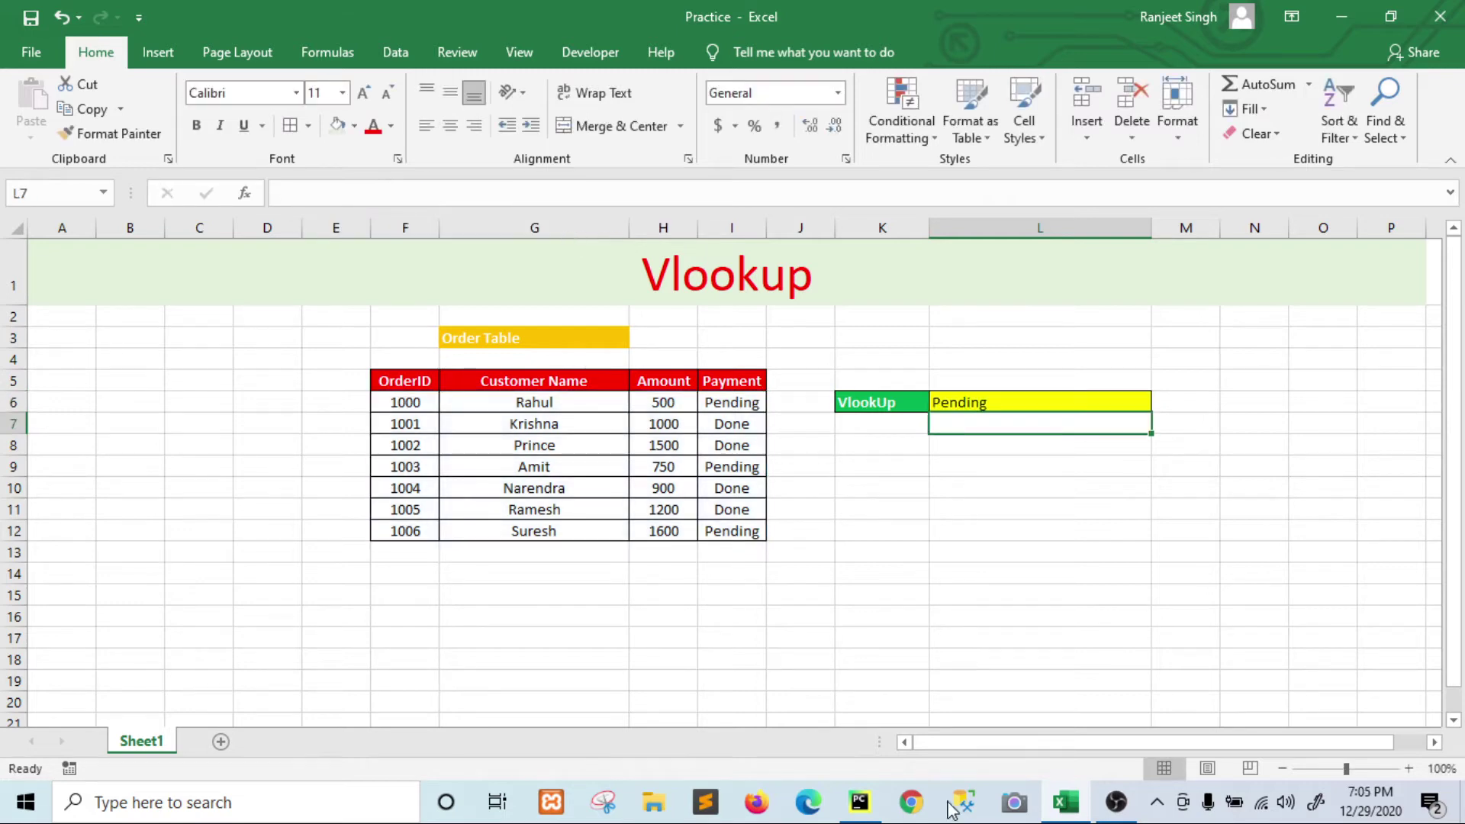
Step: Compare the lookup result in L6 with the Payment and Customer Name entries in the row of order 1006
left_click(1046, 405)
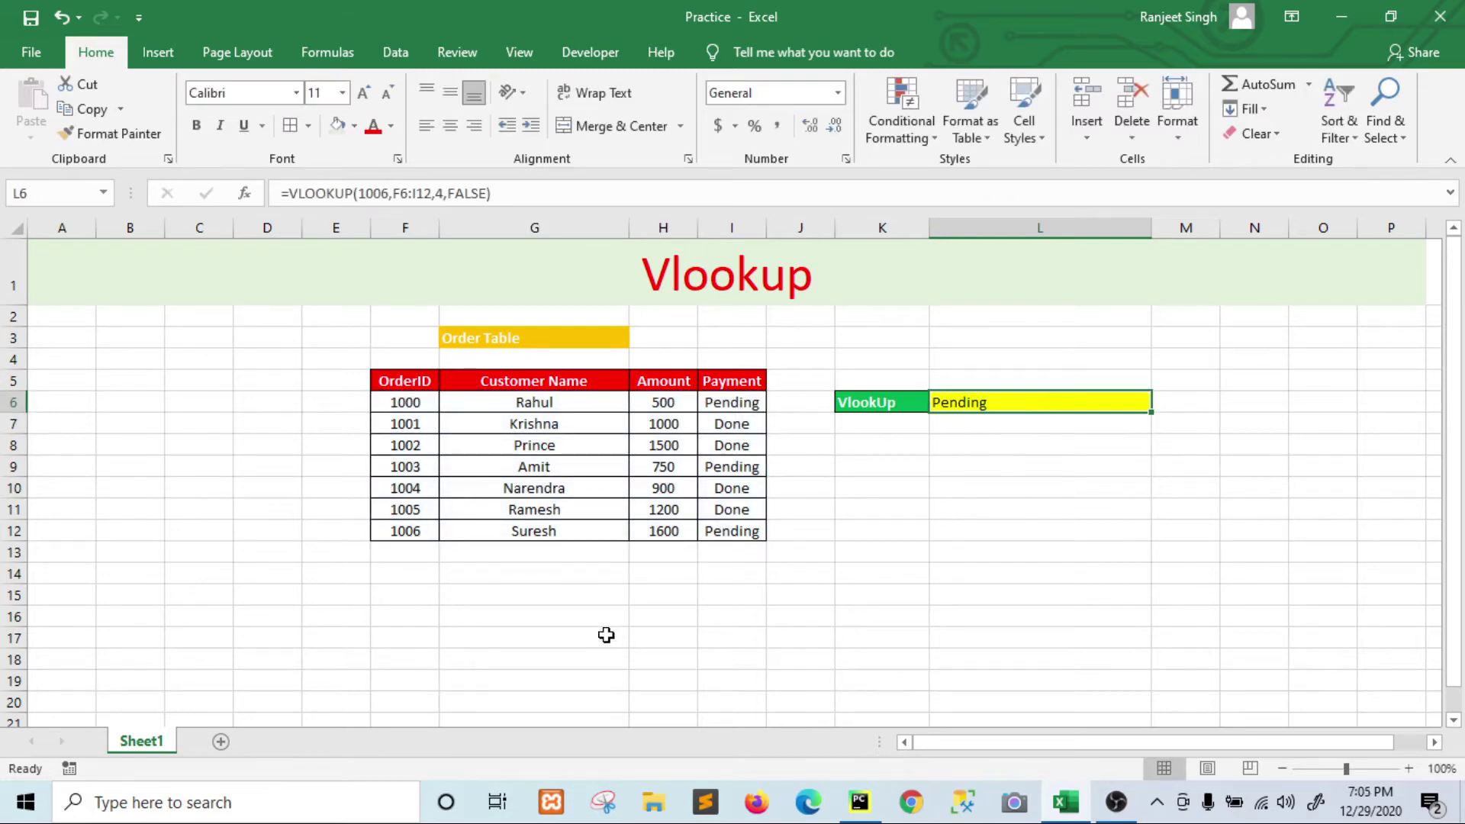
left_click(420, 532)
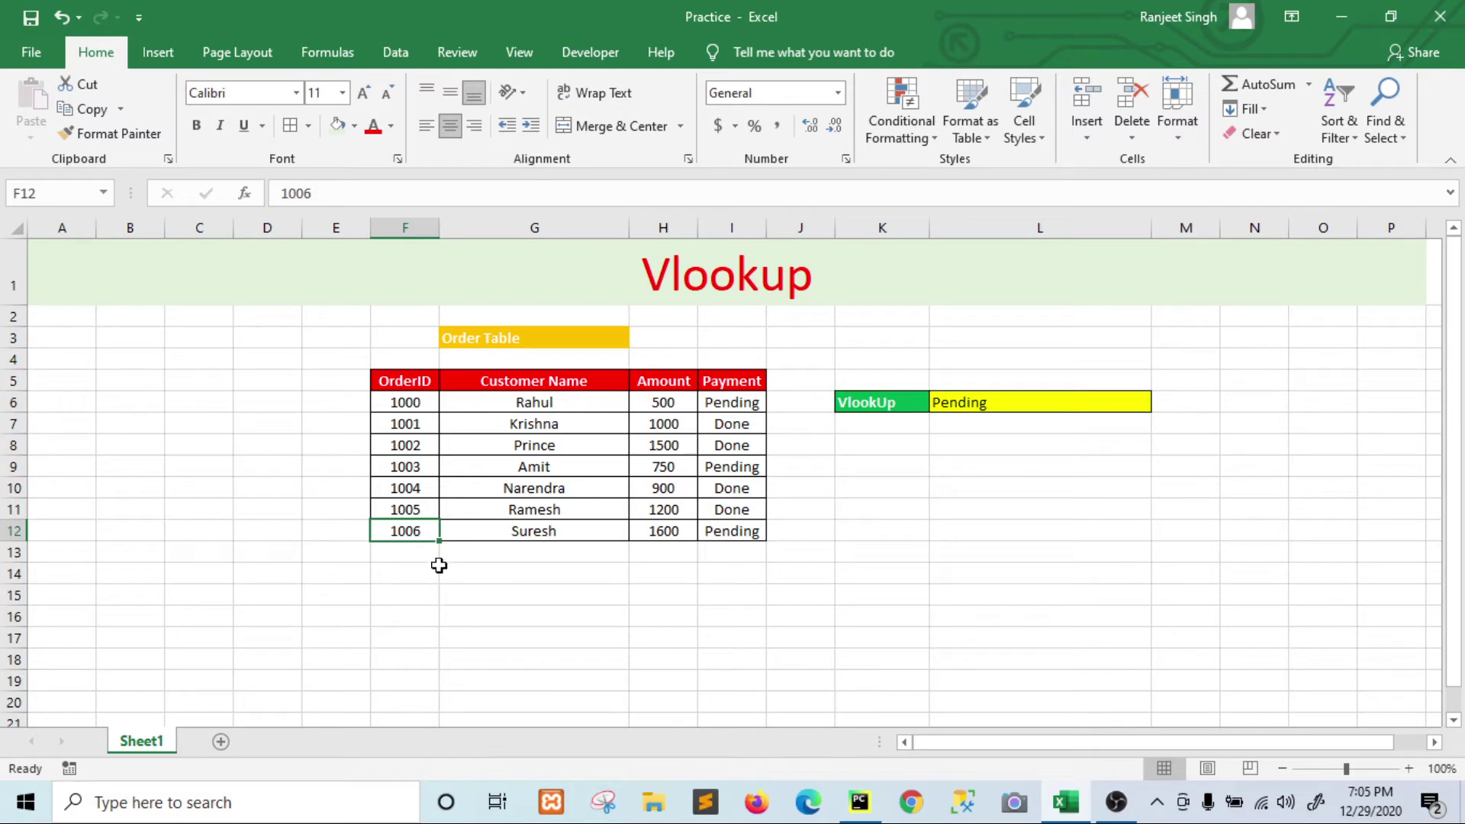
left_click(743, 532)
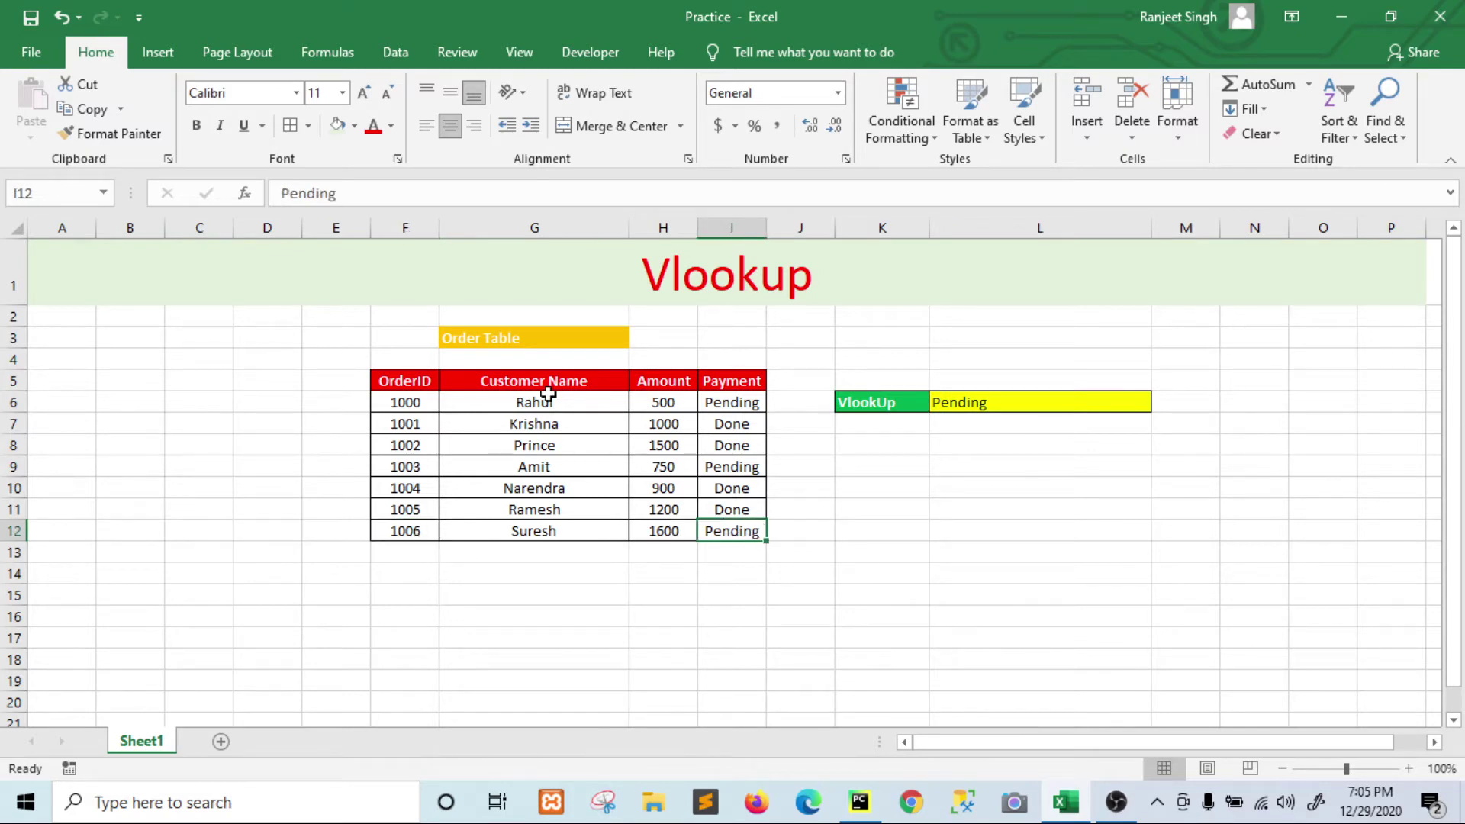
left_click(406, 383)
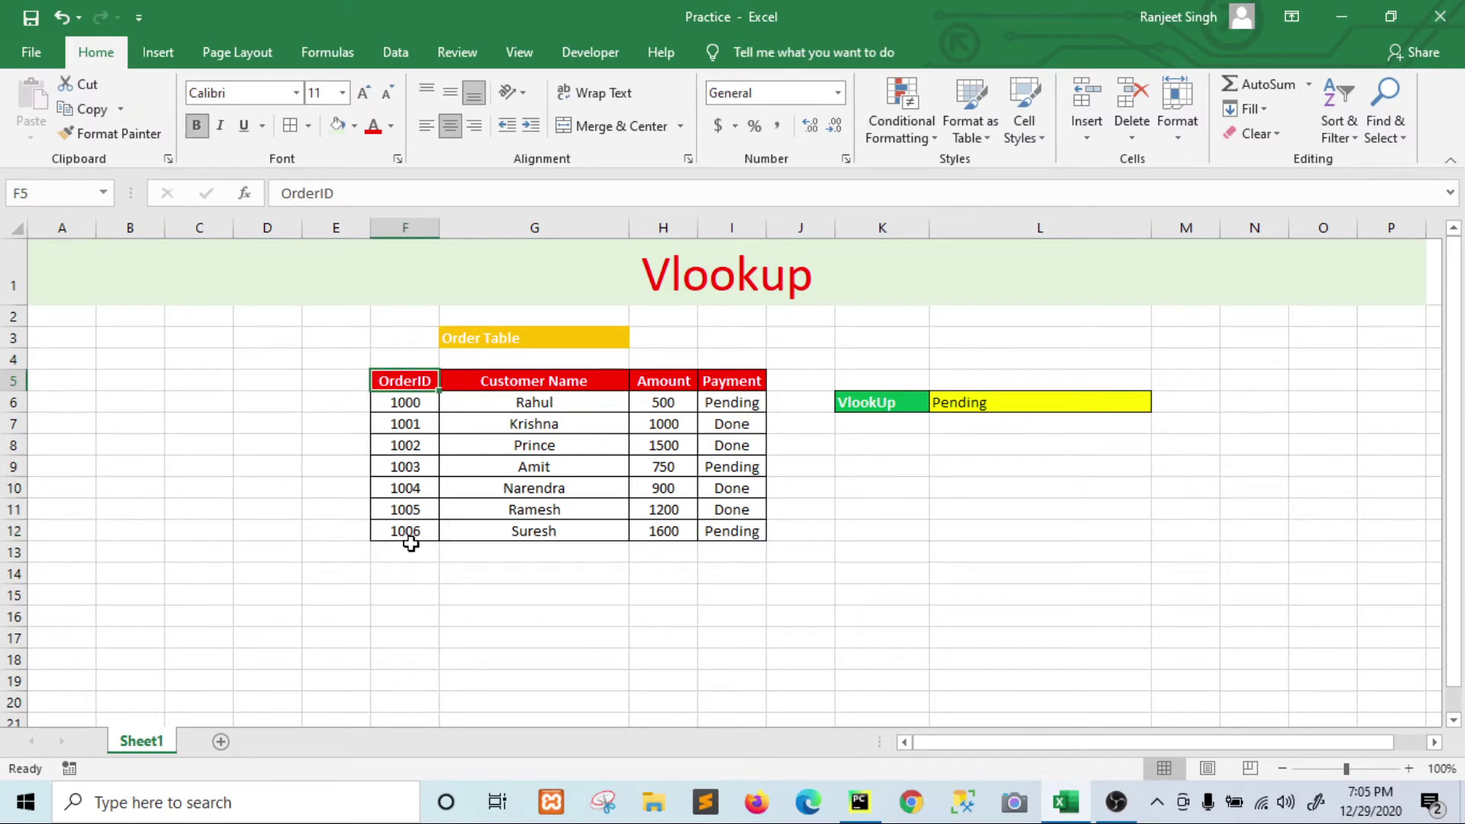
left_click(596, 529)
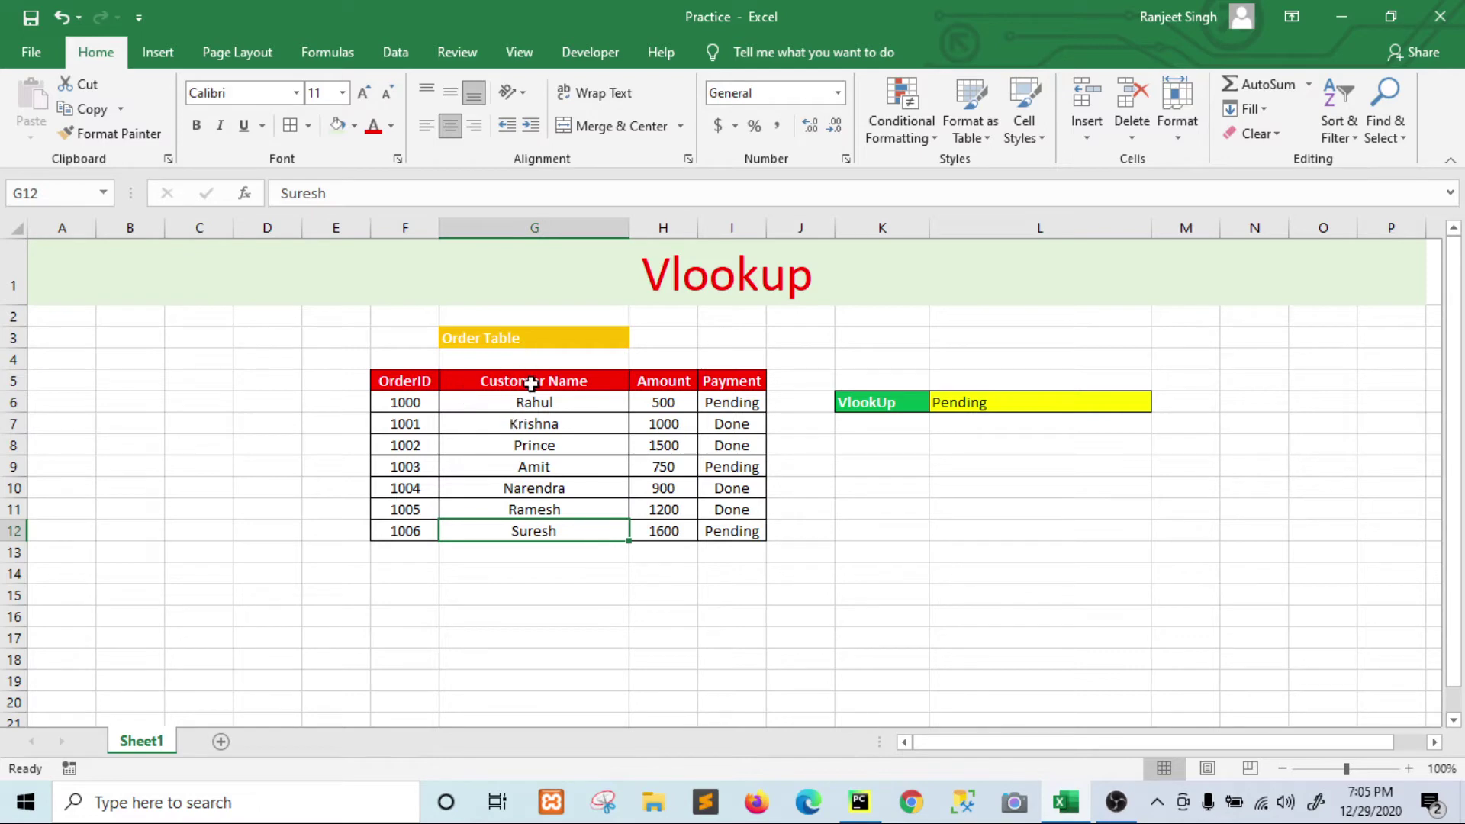
Step: Set the column index in the L6 VLOOKUP formula to 2 so it returns the Customer Name column
left_click(1033, 398)
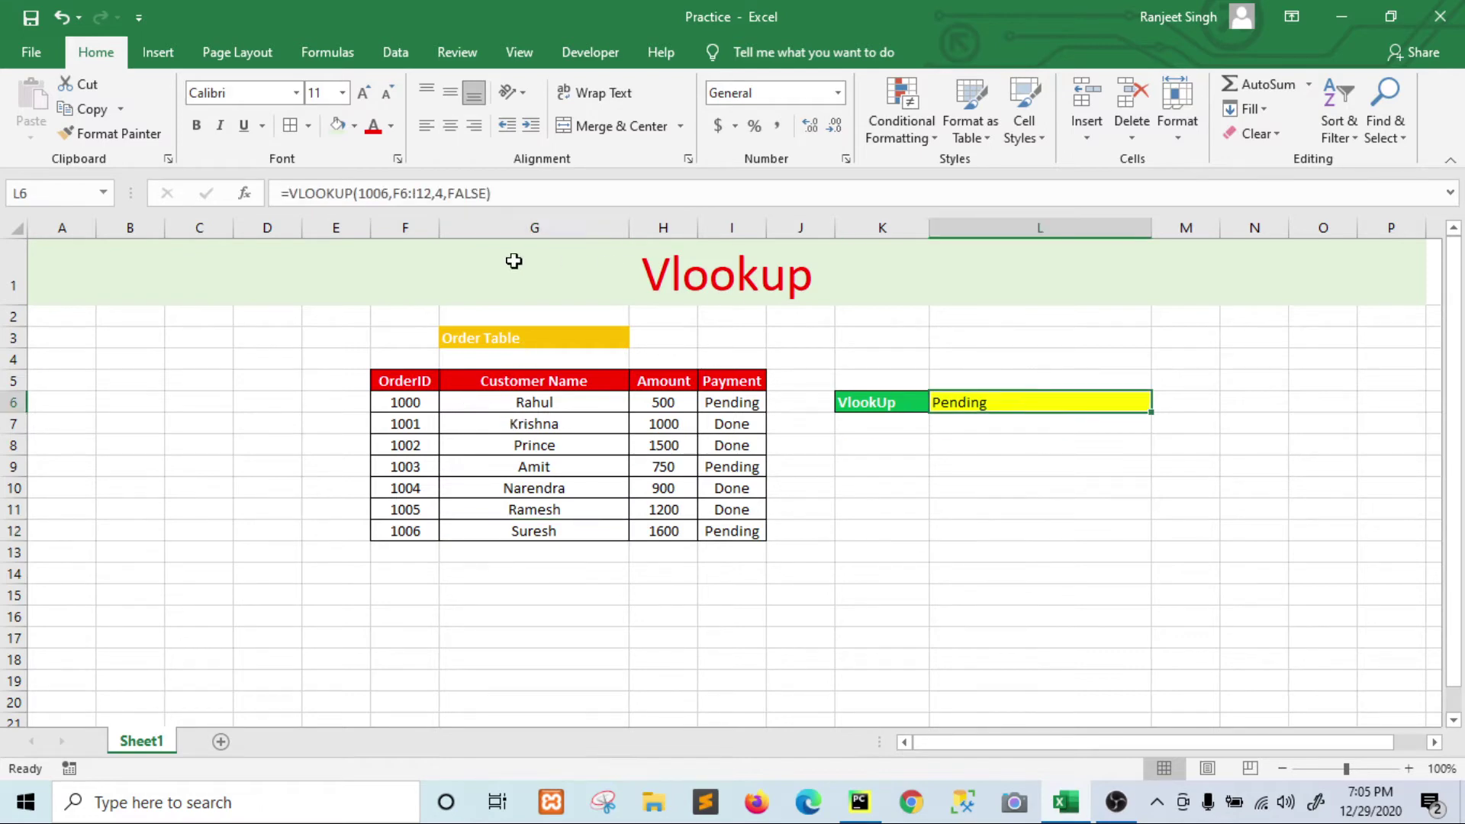
left_click(446, 194)
key("BackSpace")
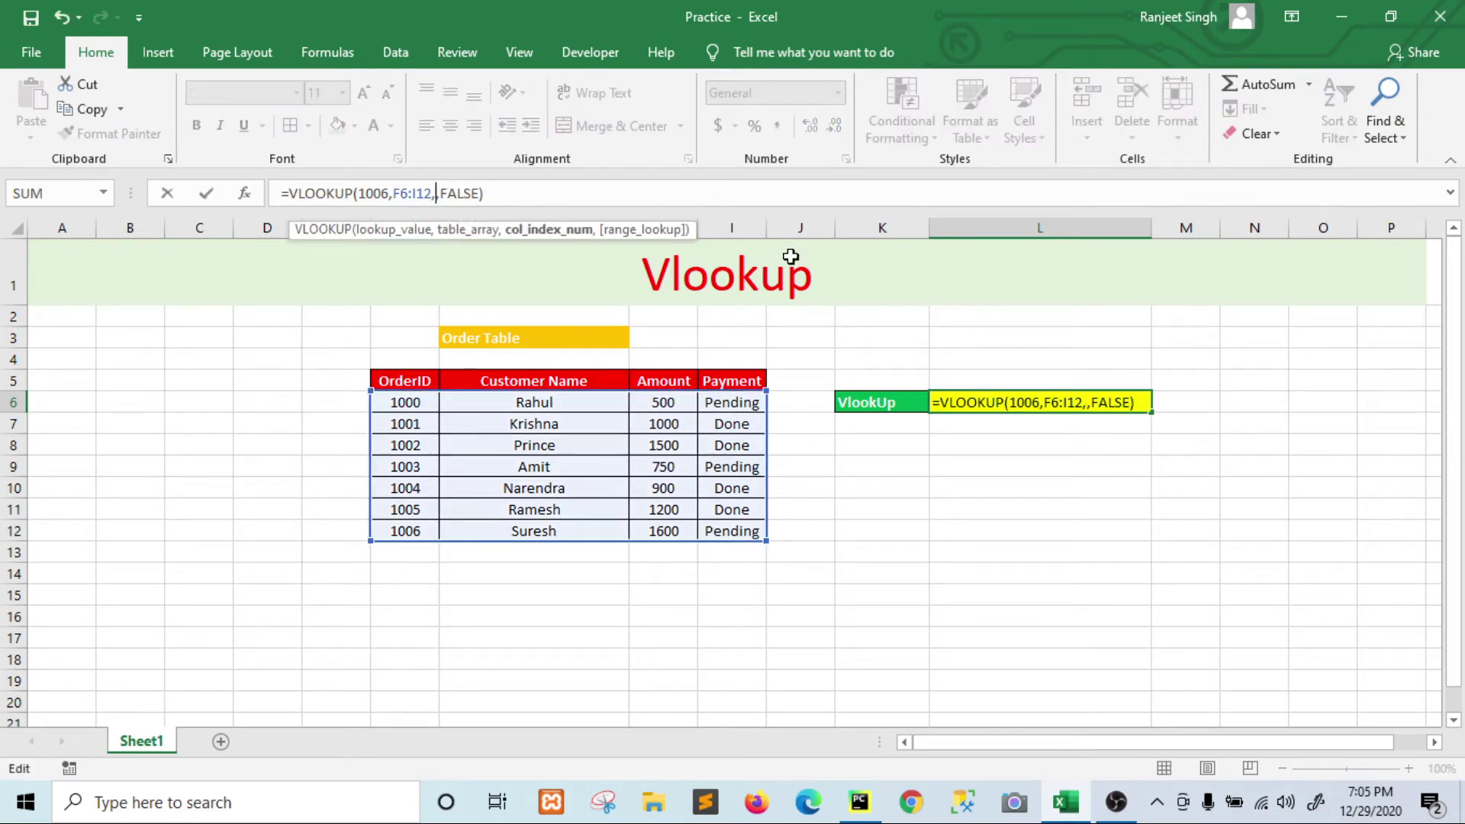
type("1")
key("BackSpace")
type("2")
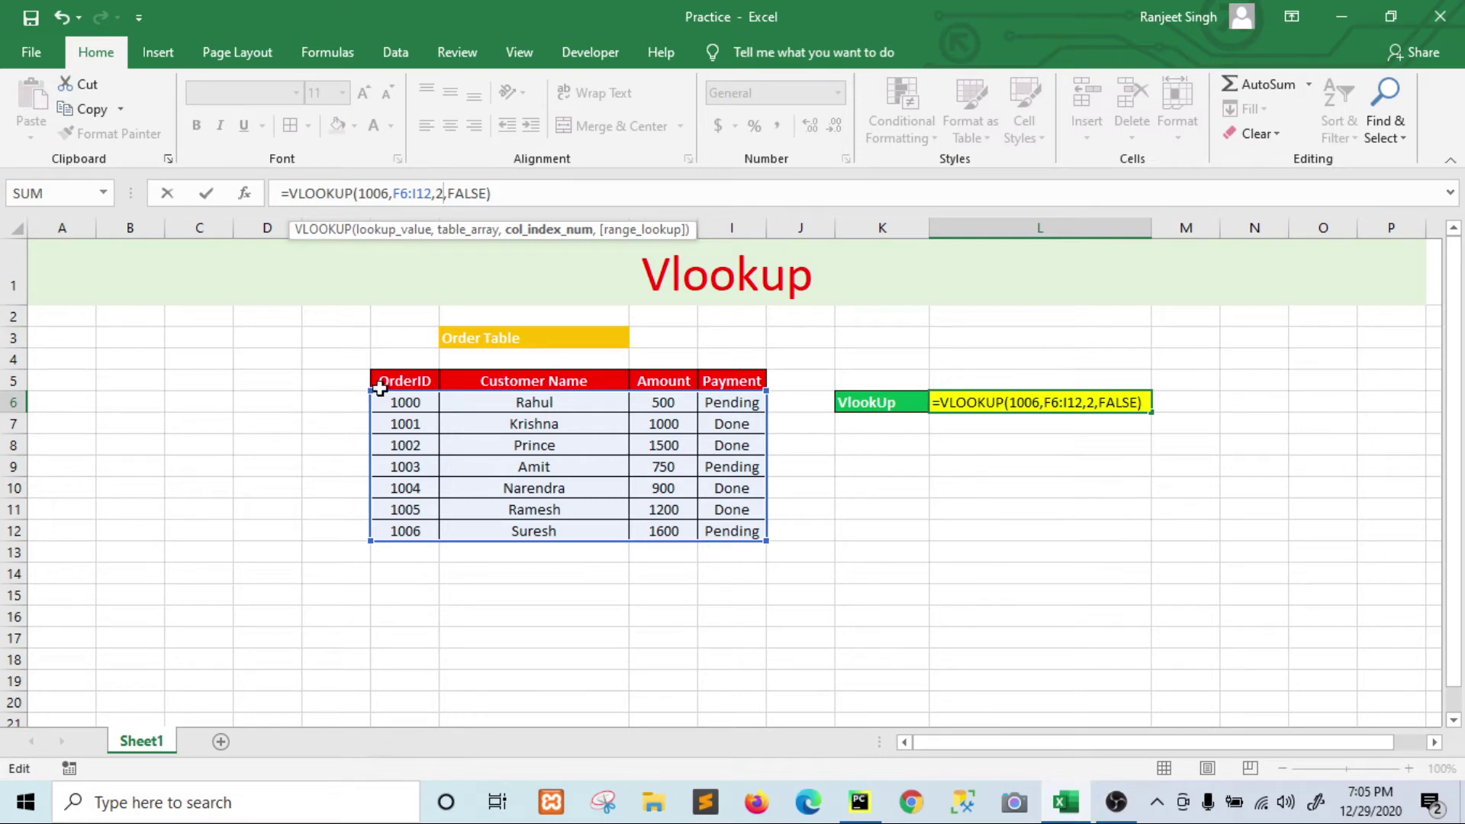
Step: Number the order table's columns by entering 1, 2, 3 and 4 in cells F4 to I4 above the headers
left_click(409, 360)
type("1")
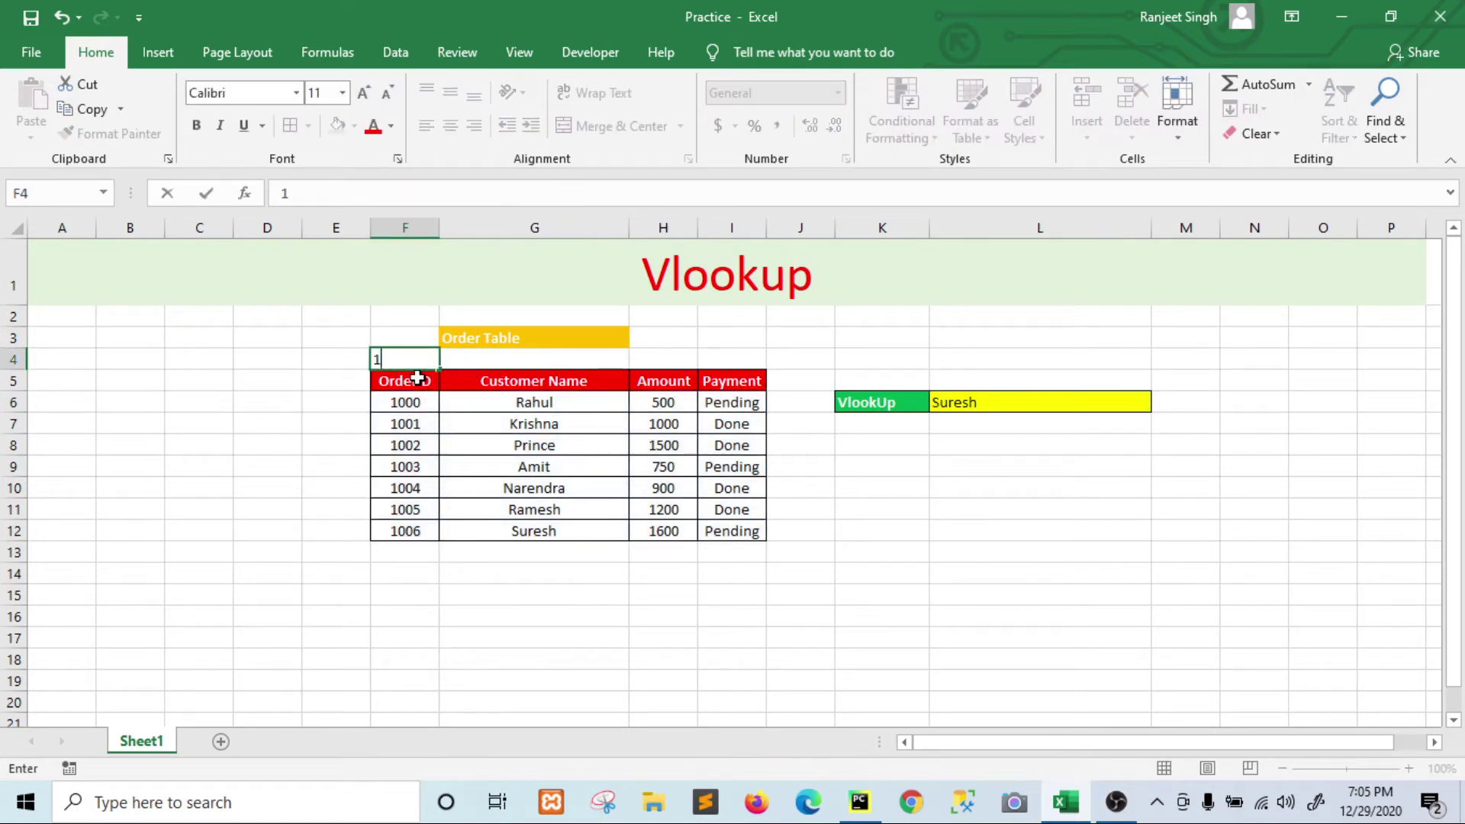
left_click(516, 357)
type("2")
left_click(671, 358)
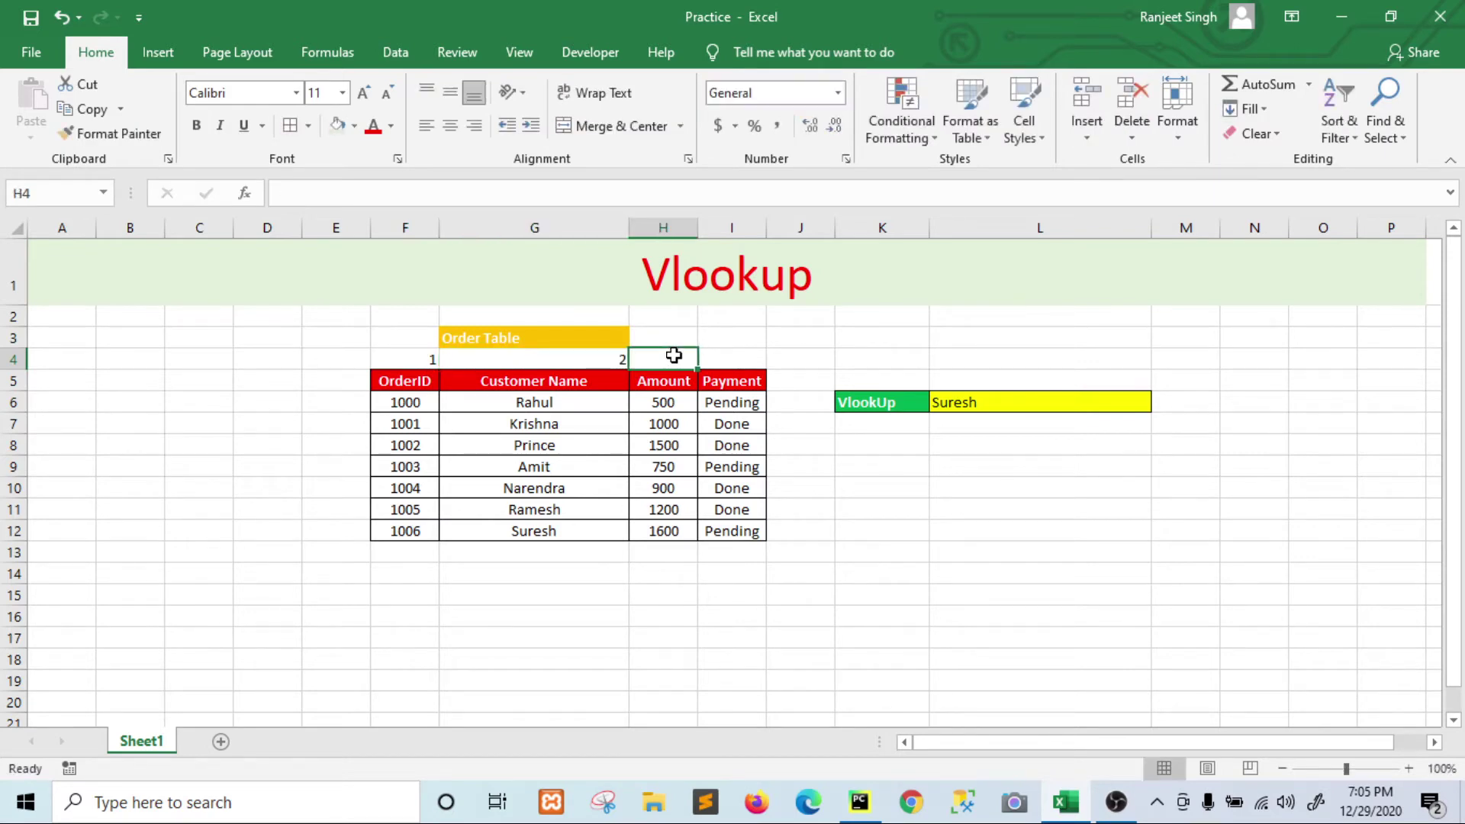
type("3")
left_click(734, 355)
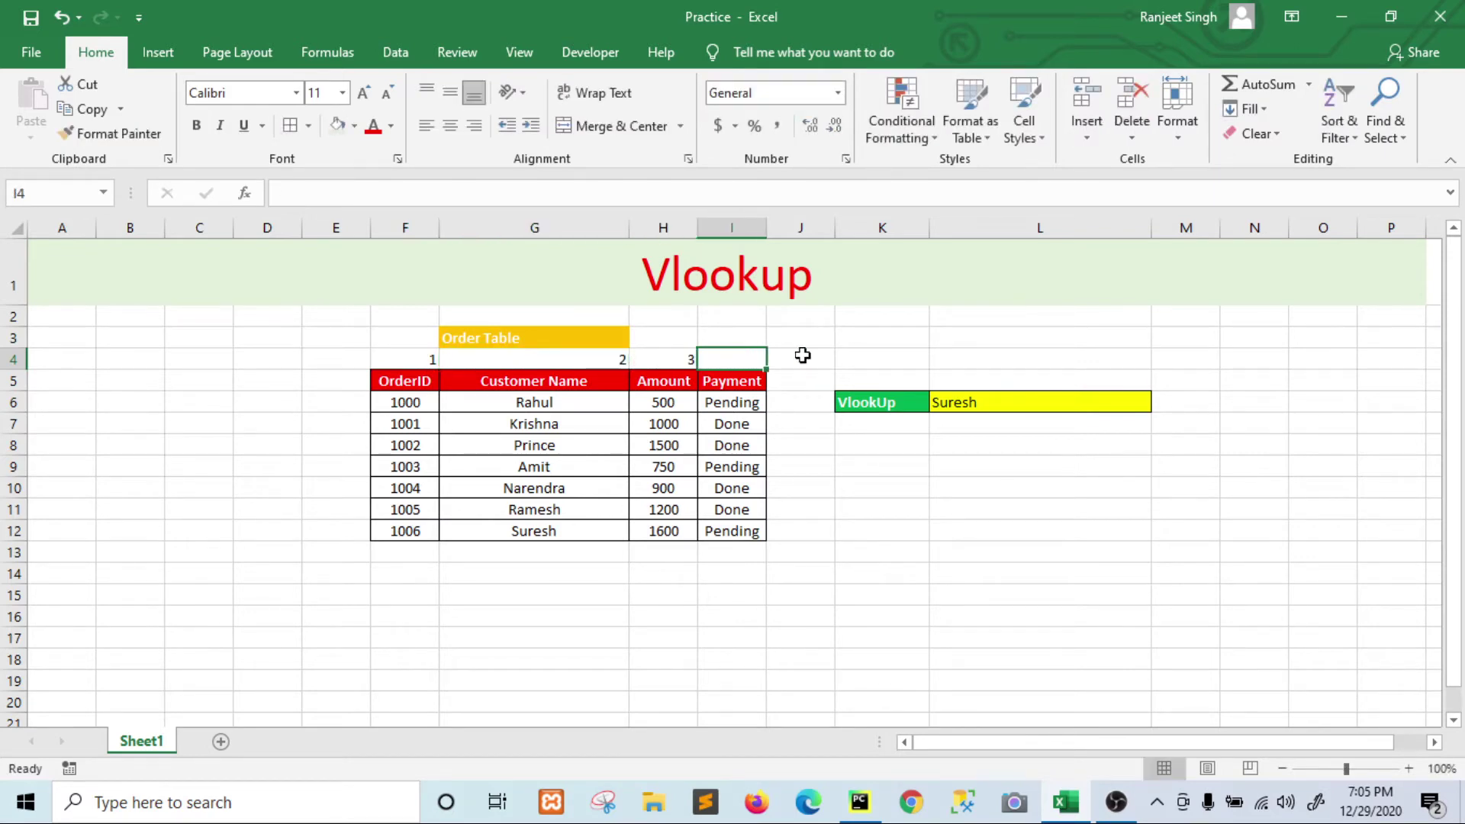
type("4")
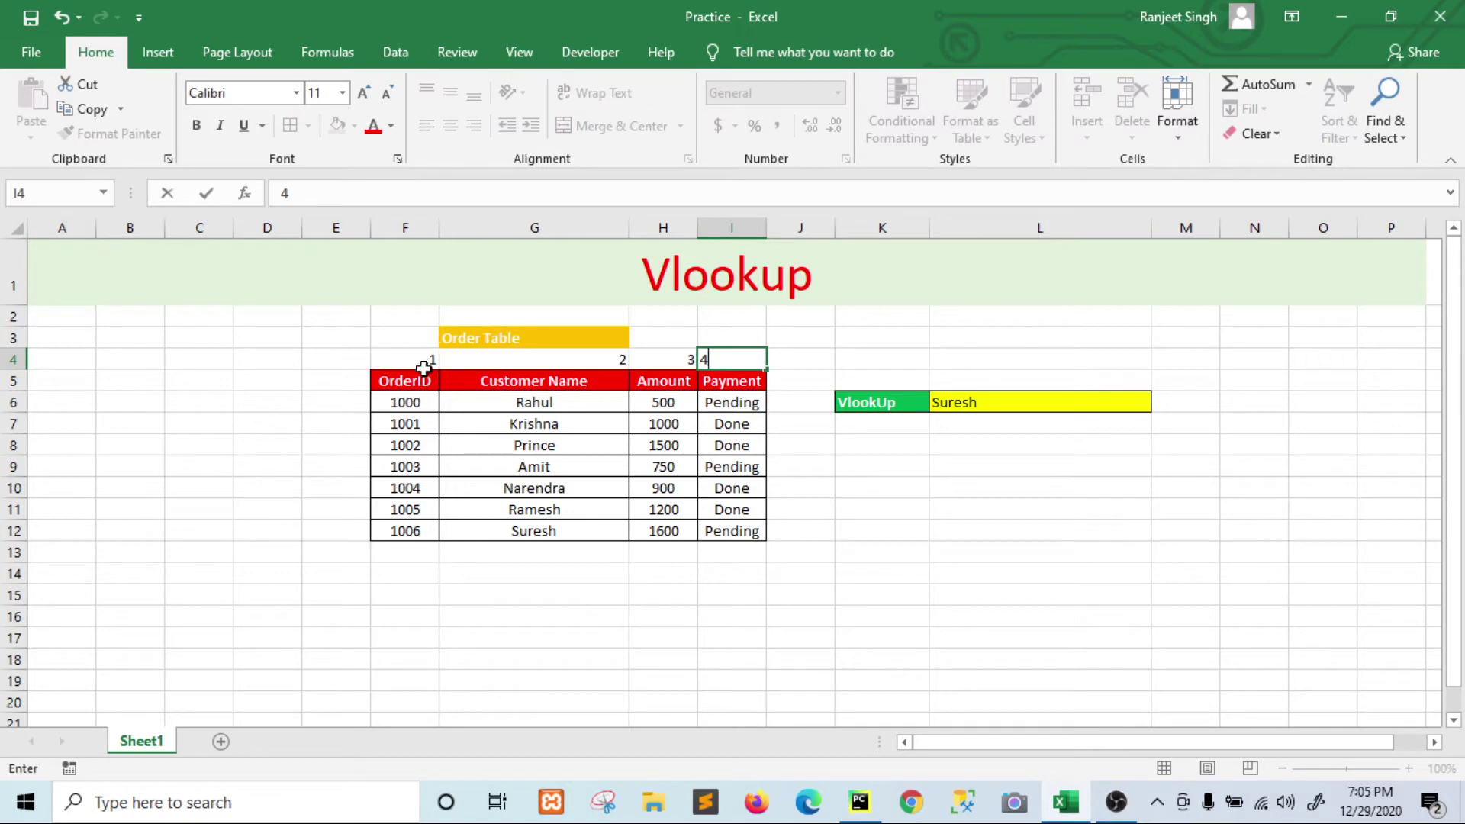
Step: Center the column numbers in F4:I4 horizontally
left_click_drag(407, 361, 755, 363)
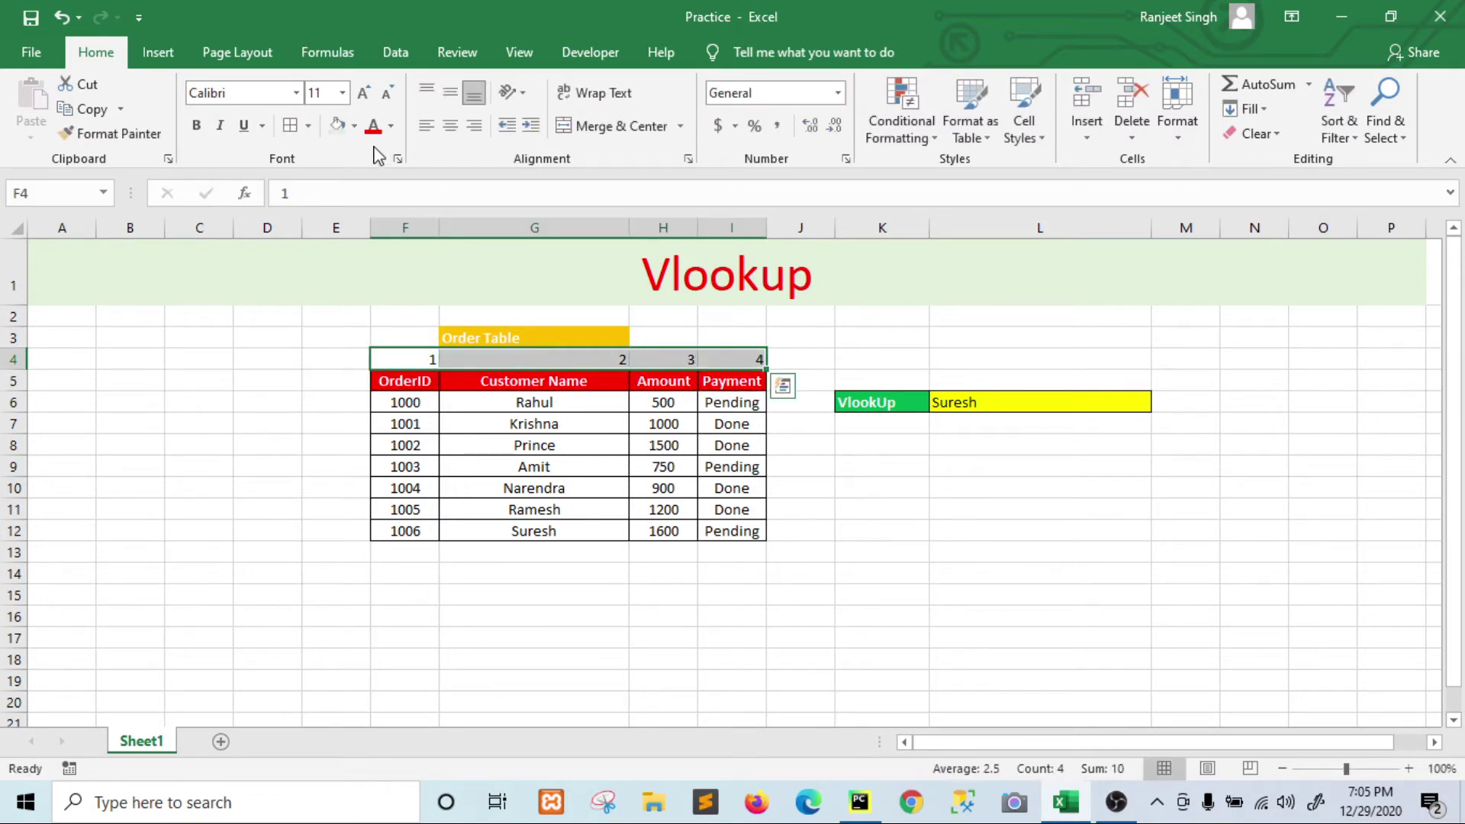
left_click(450, 126)
left_click(783, 515)
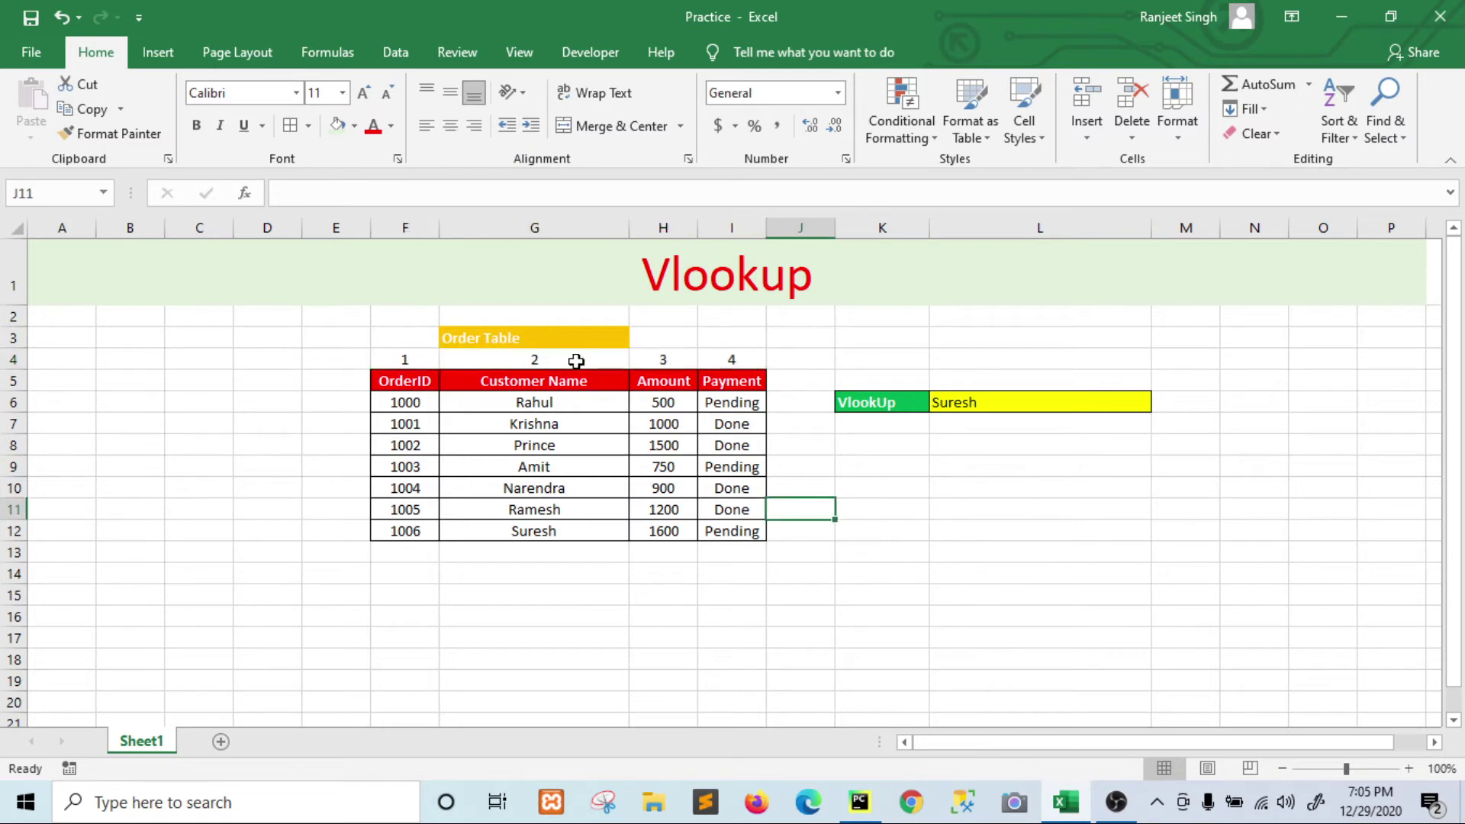
Step: Compare the L6 formula and its result with the Customer Name entry in the row of order 1006
left_click(511, 530)
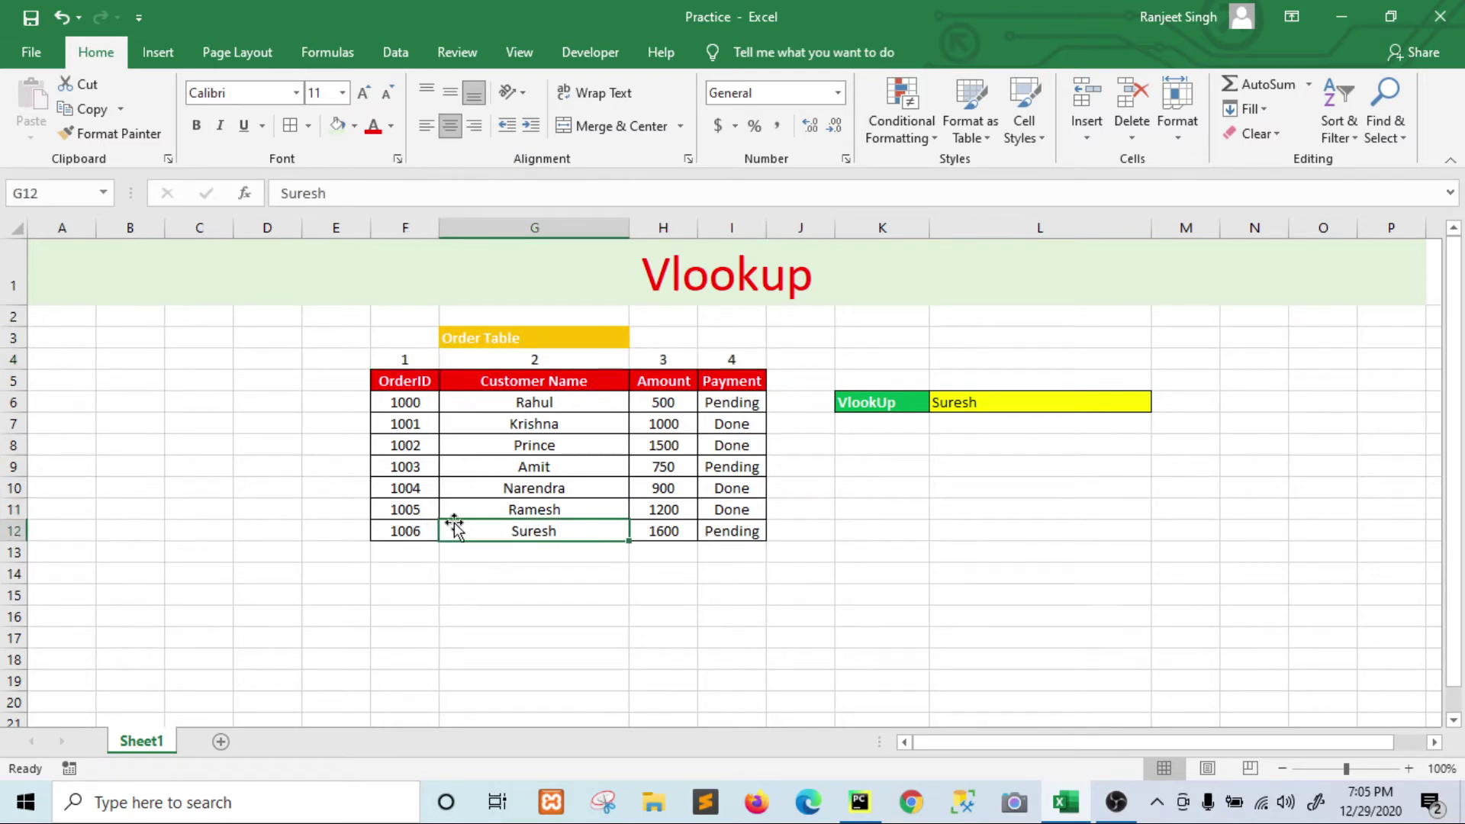
left_click(402, 534)
left_click(970, 401)
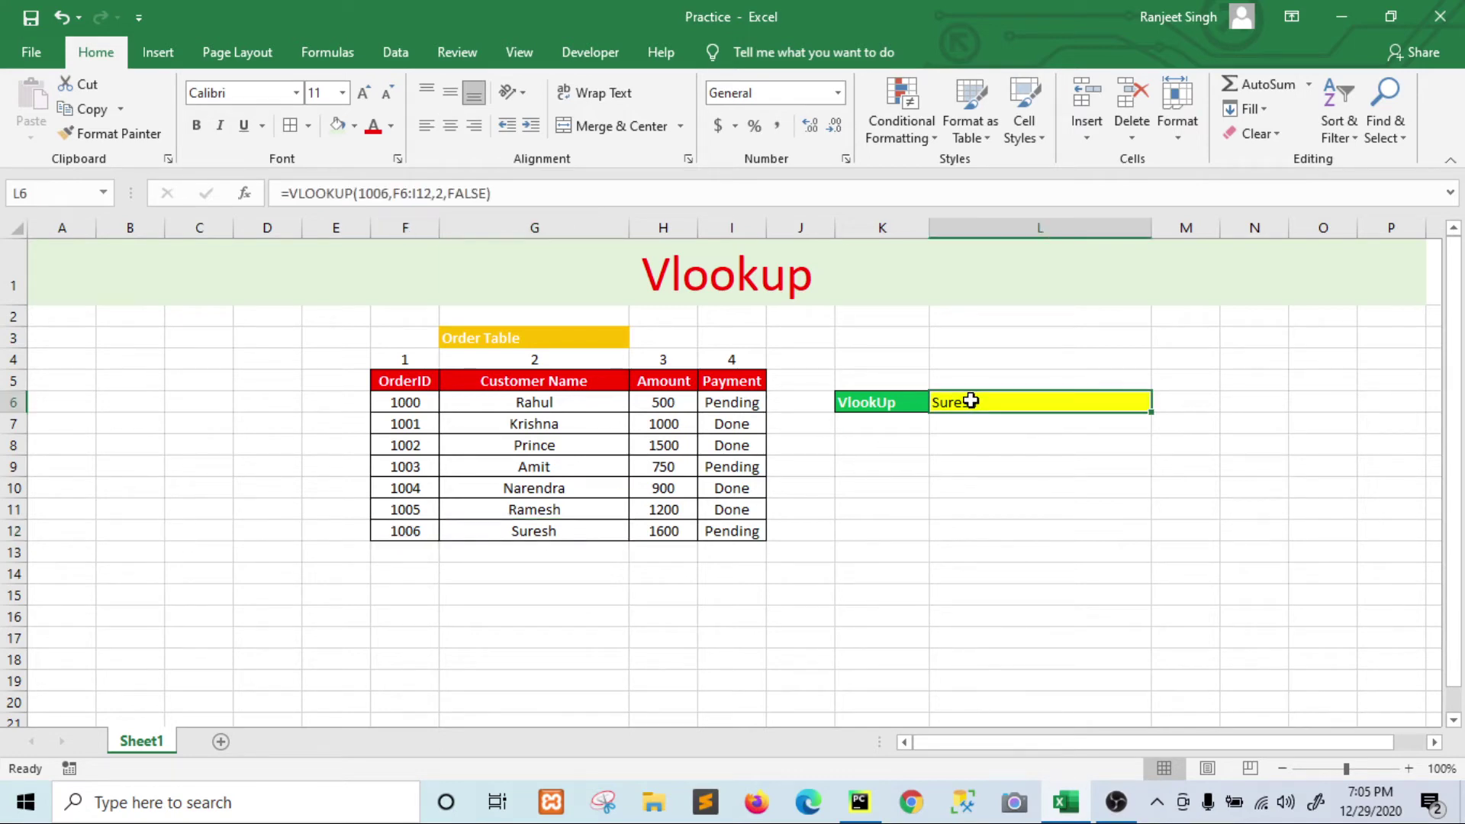
left_click(437, 197)
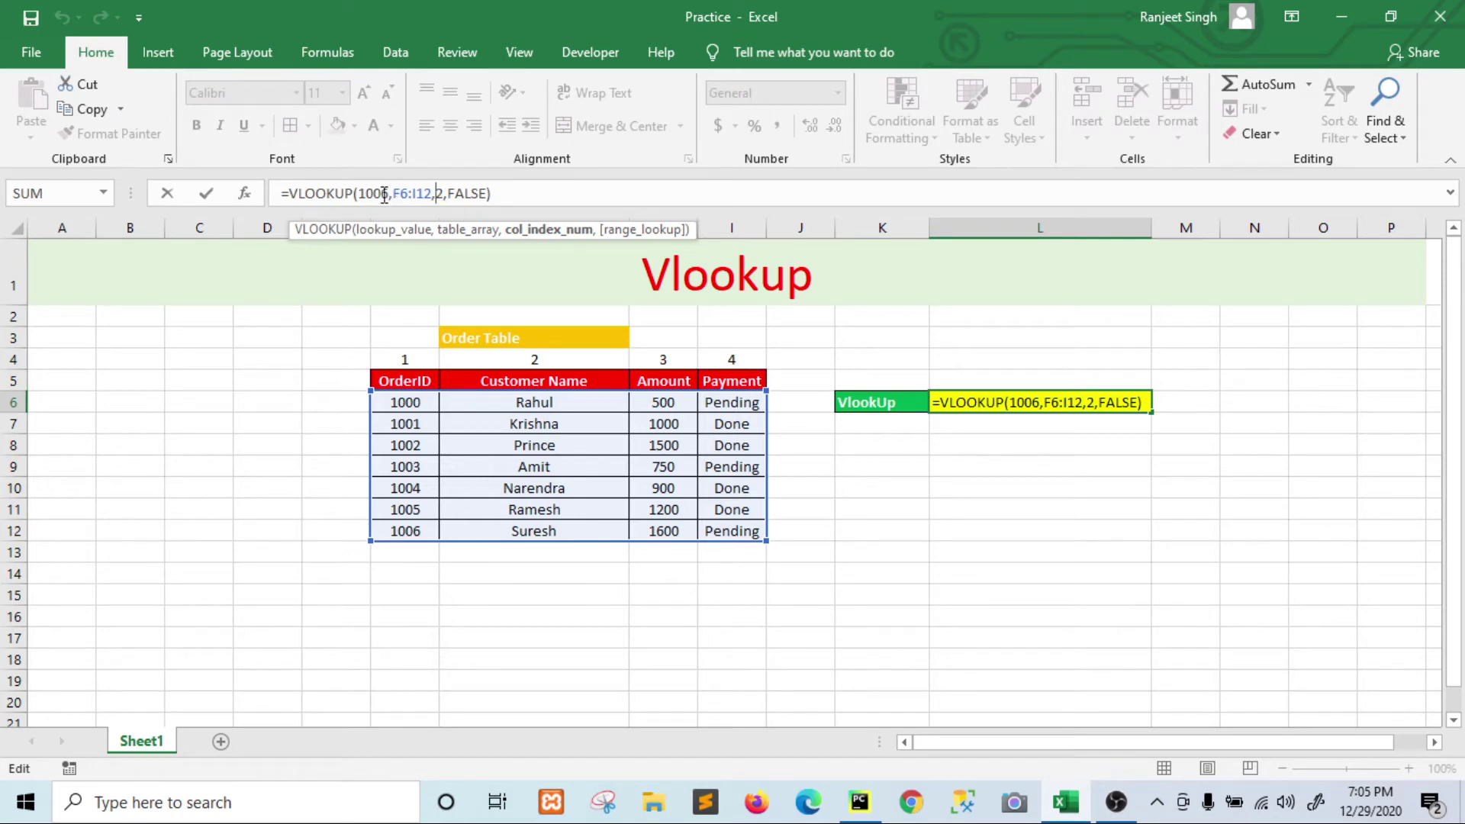
key("Return")
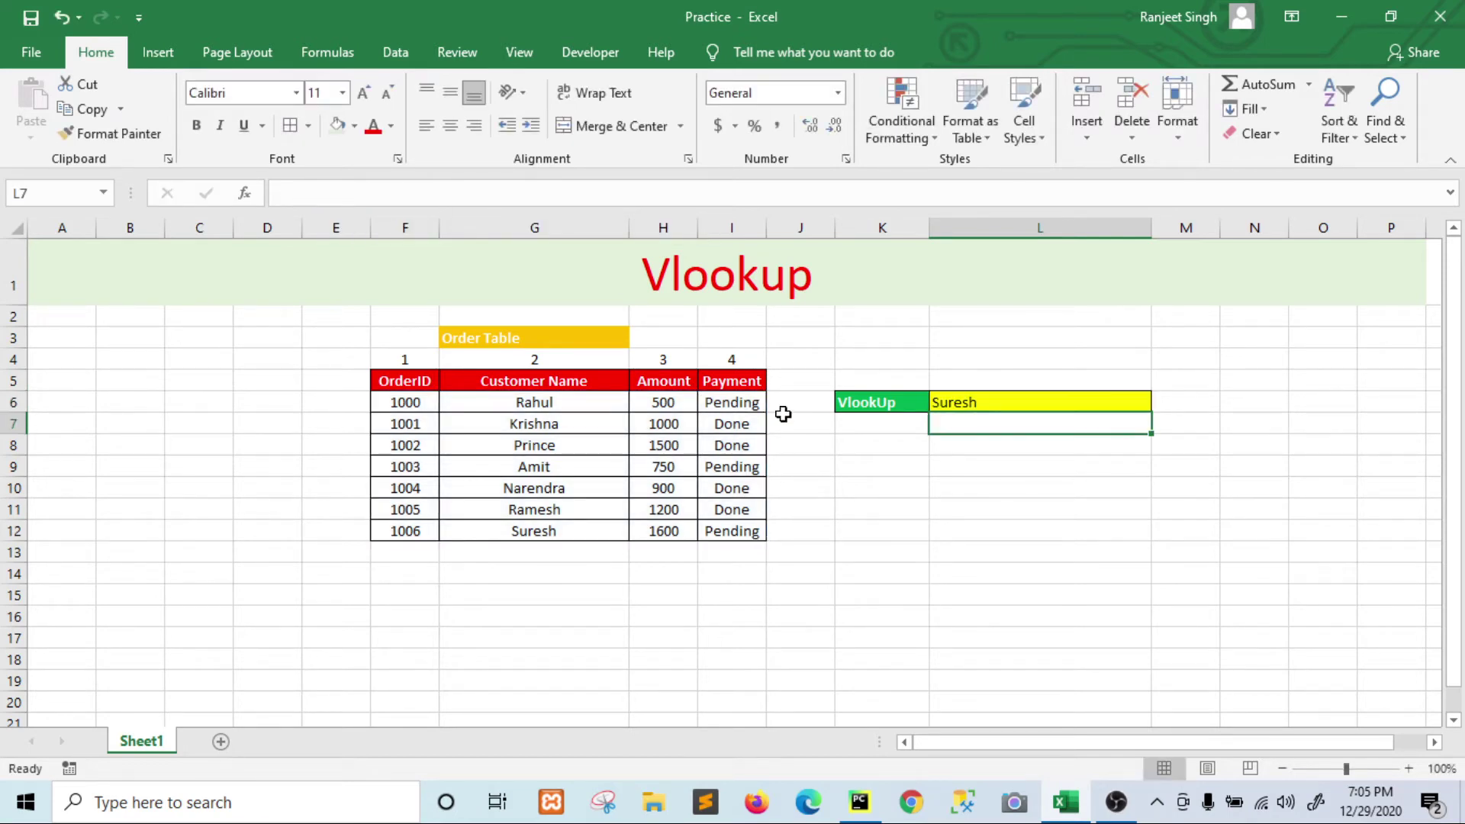
left_click(999, 404)
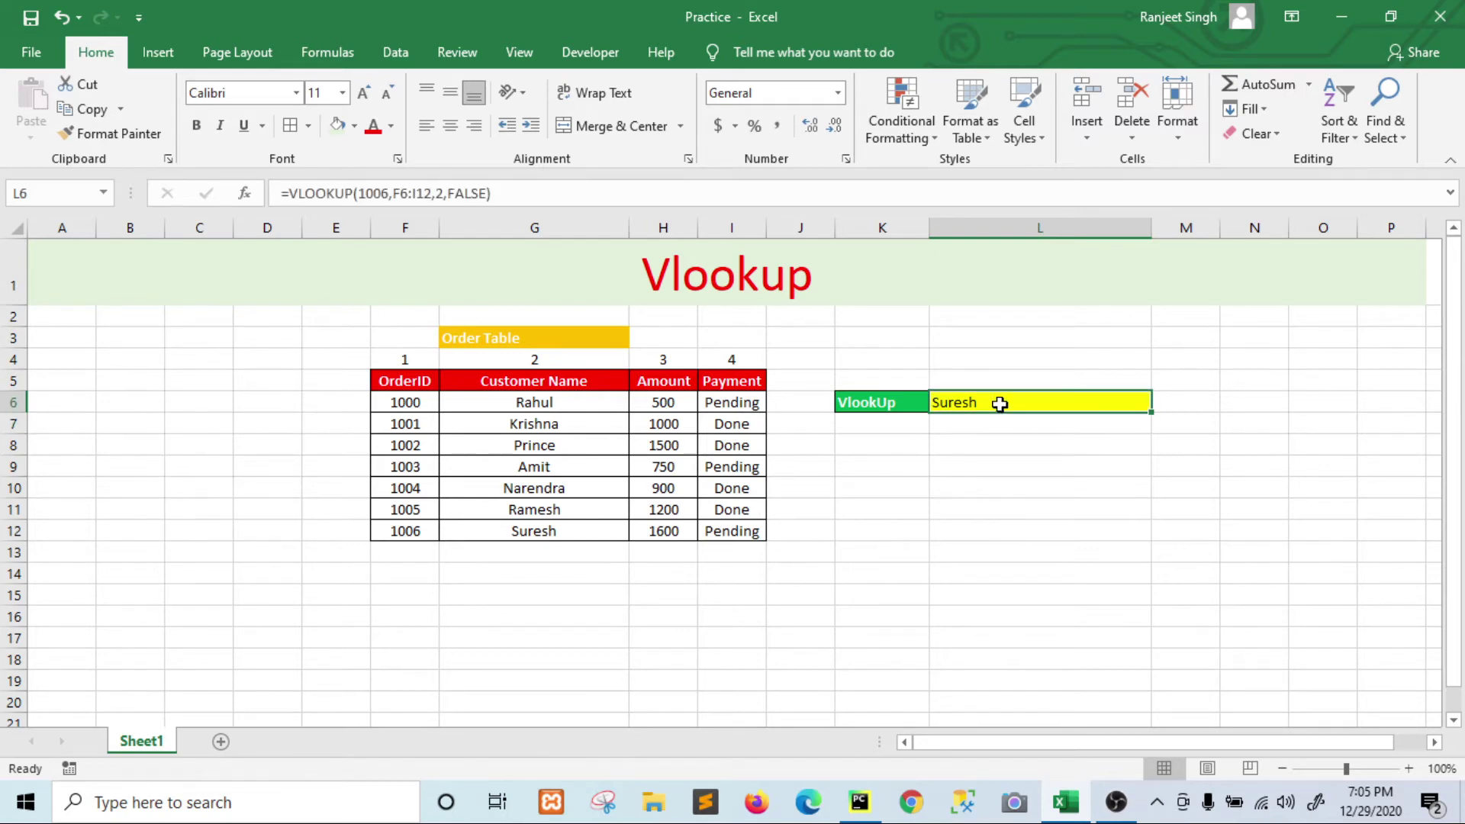
Step: Set the lookup value in the L6 VLOOKUP formula to 1003
left_click(564, 465)
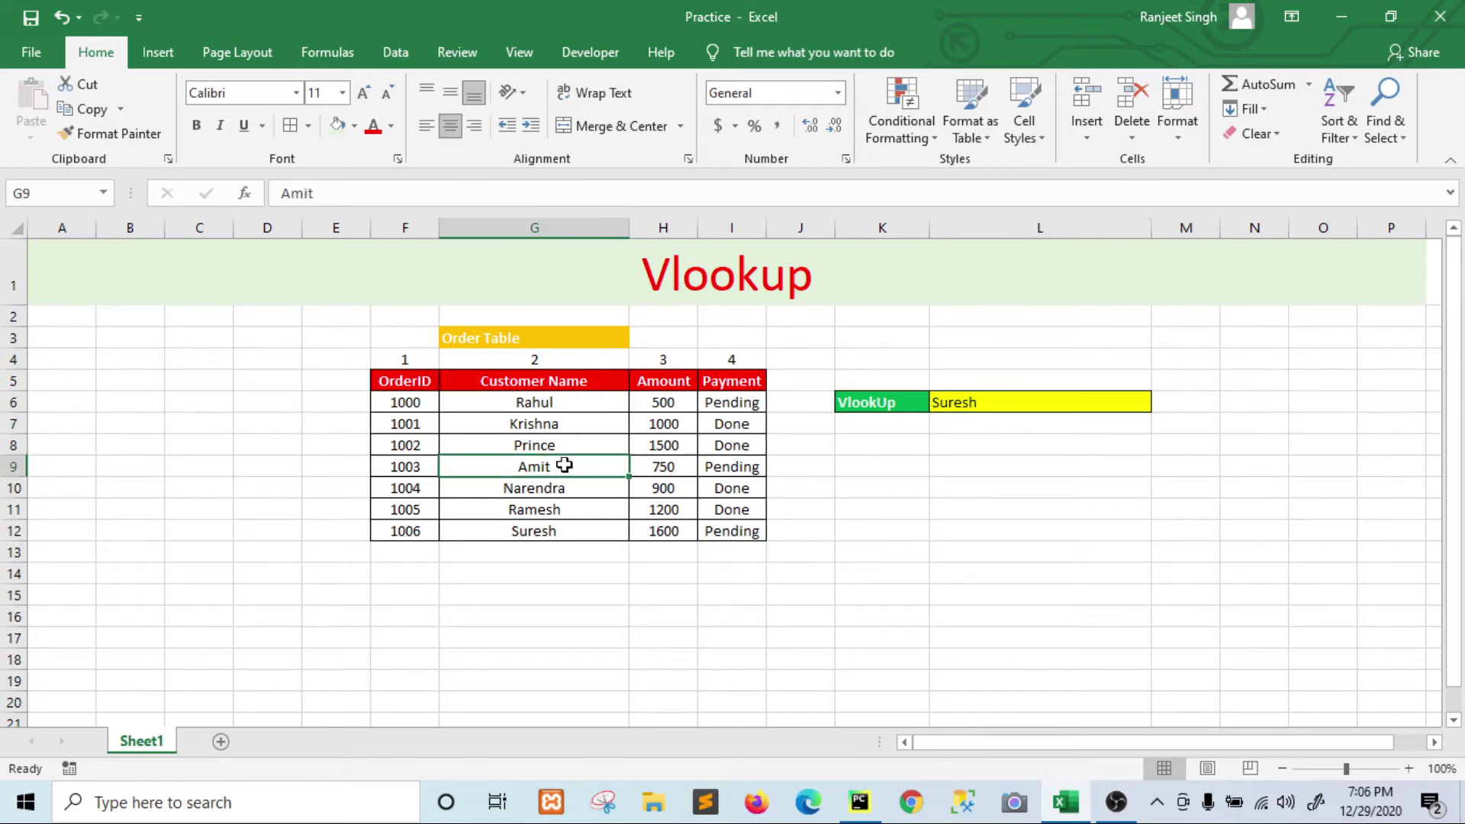
left_click(421, 468)
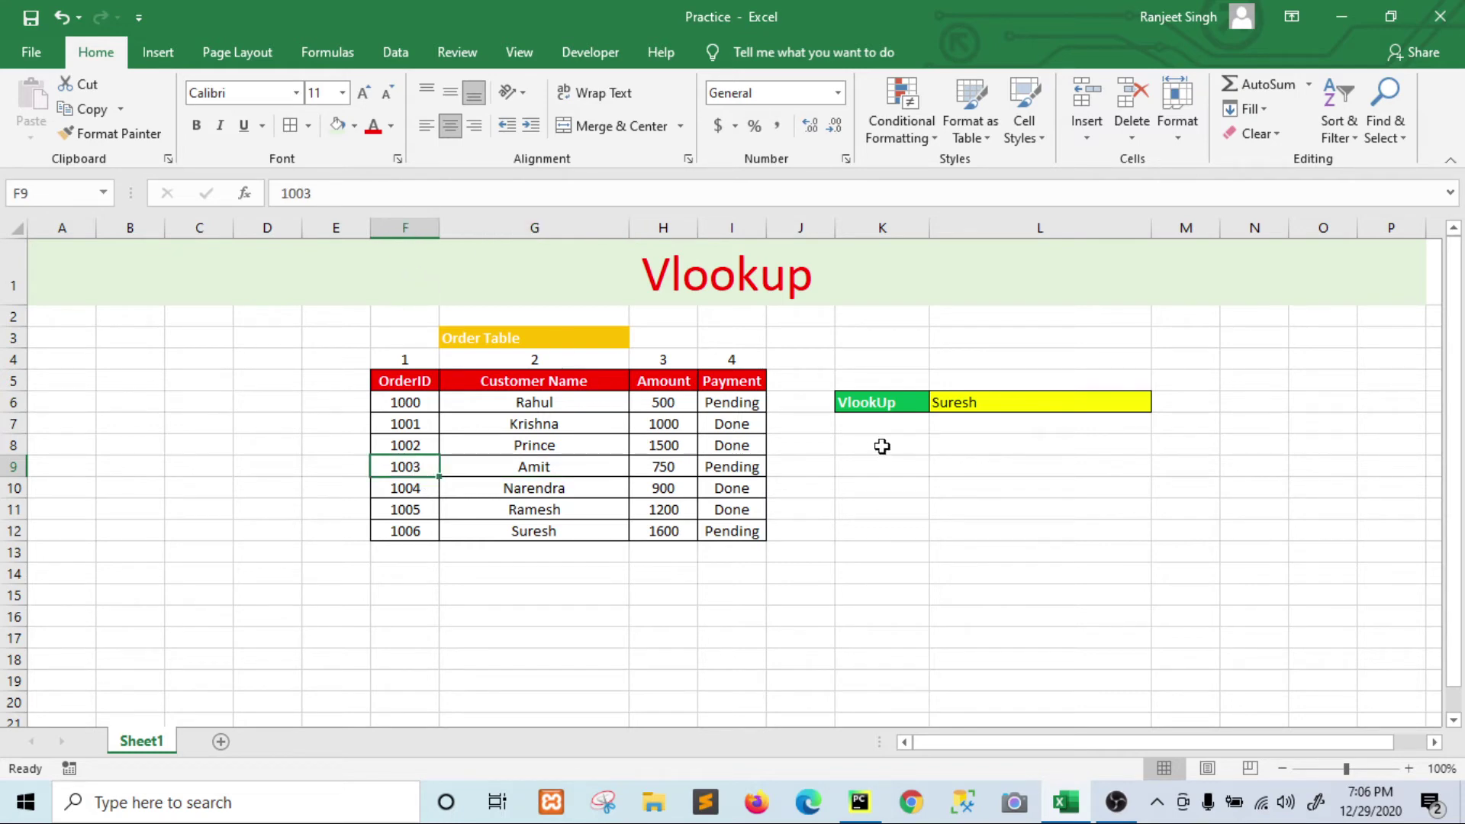
left_click(1052, 392)
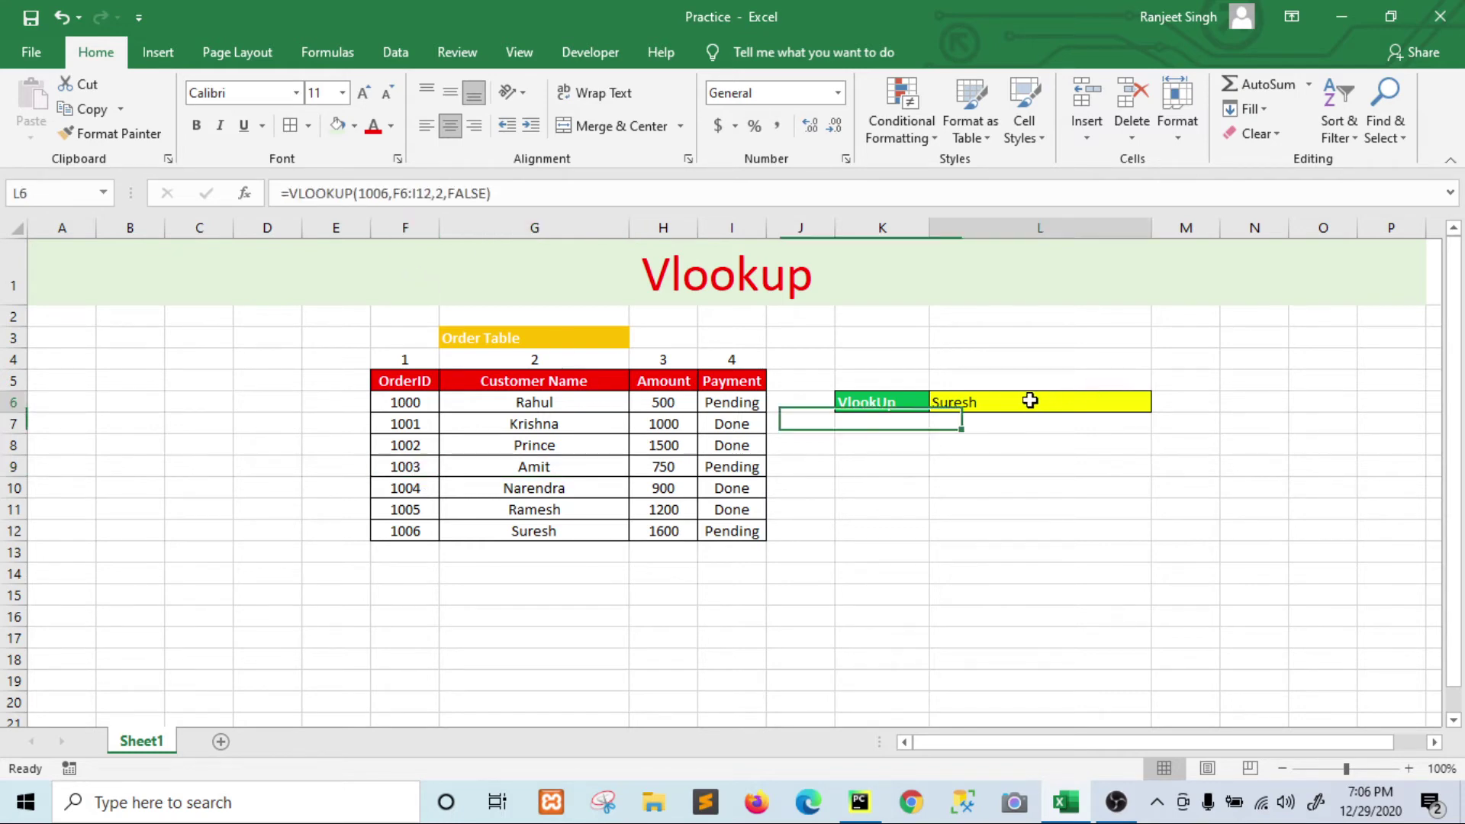
left_click(386, 200)
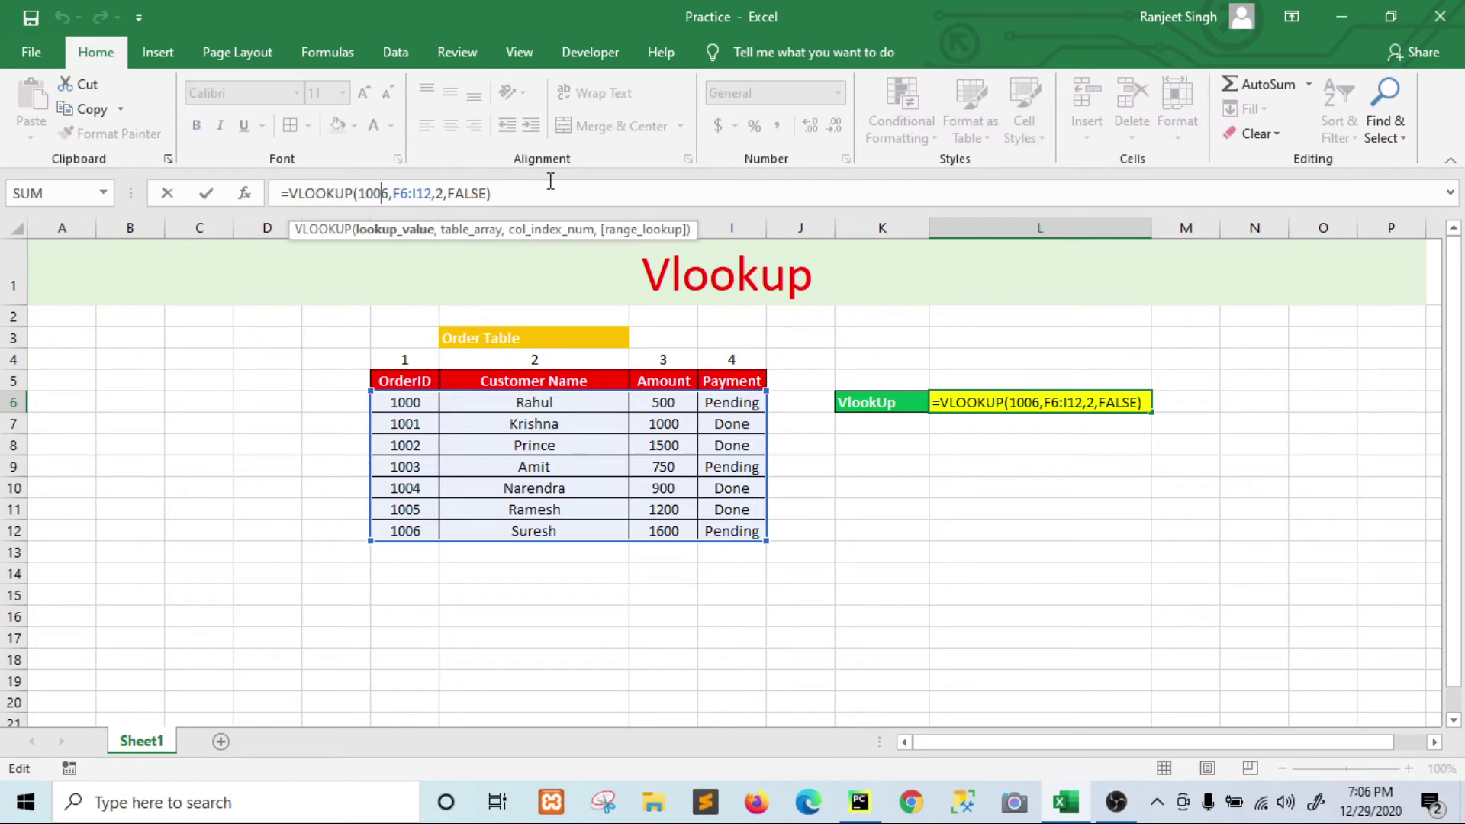
key("BackSpace")
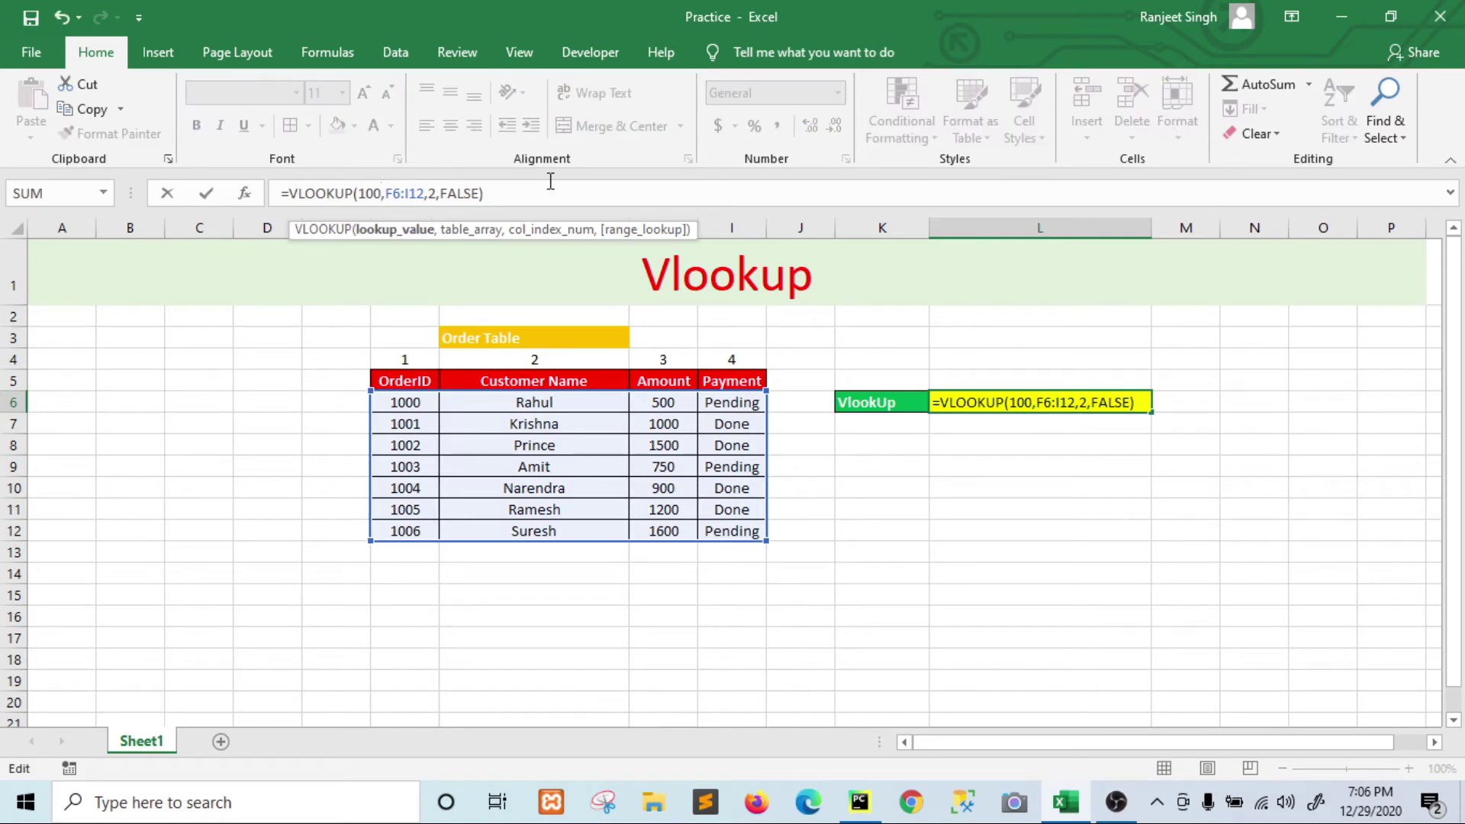
type("3")
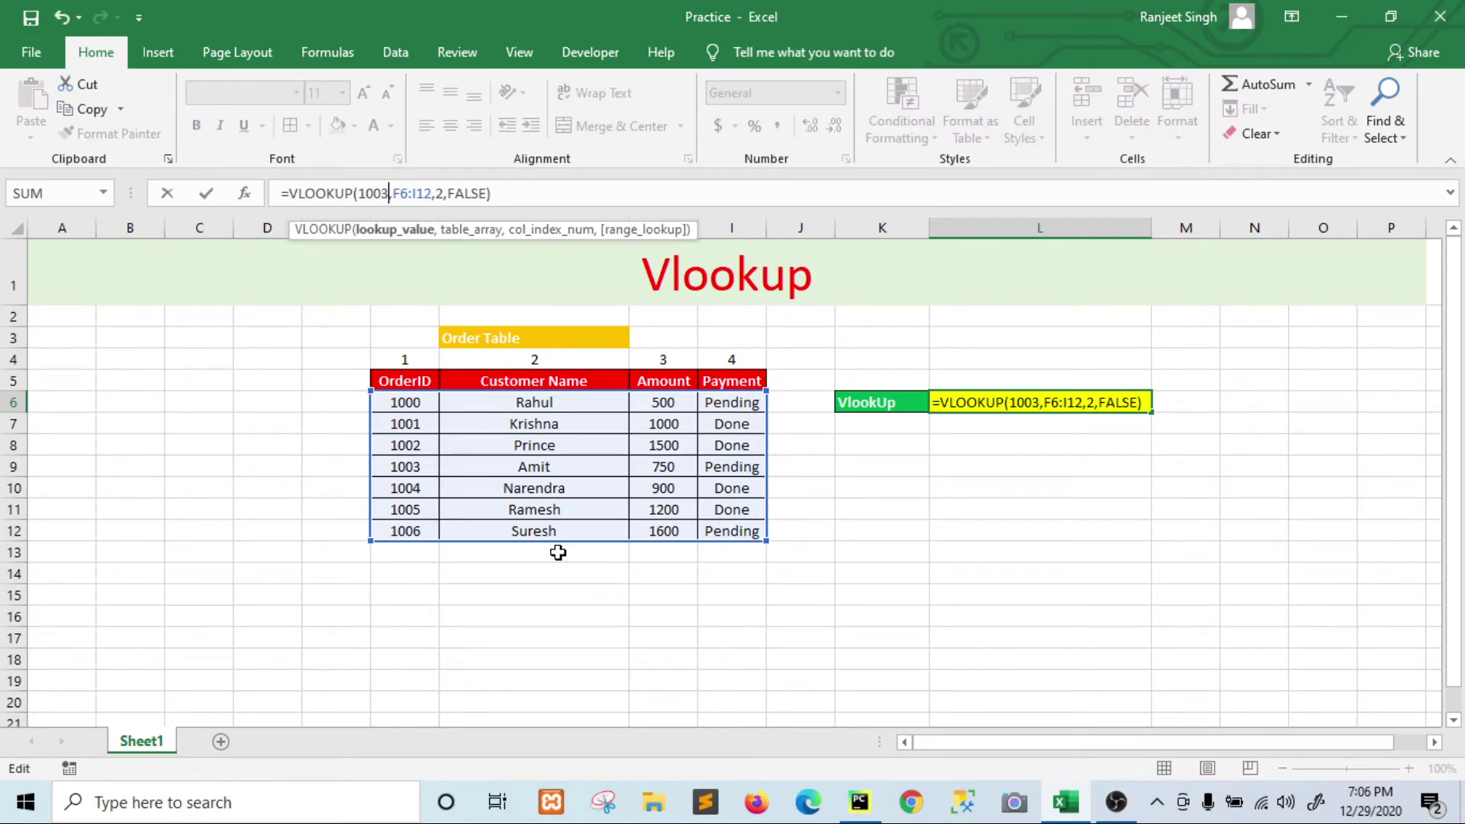
key("Return")
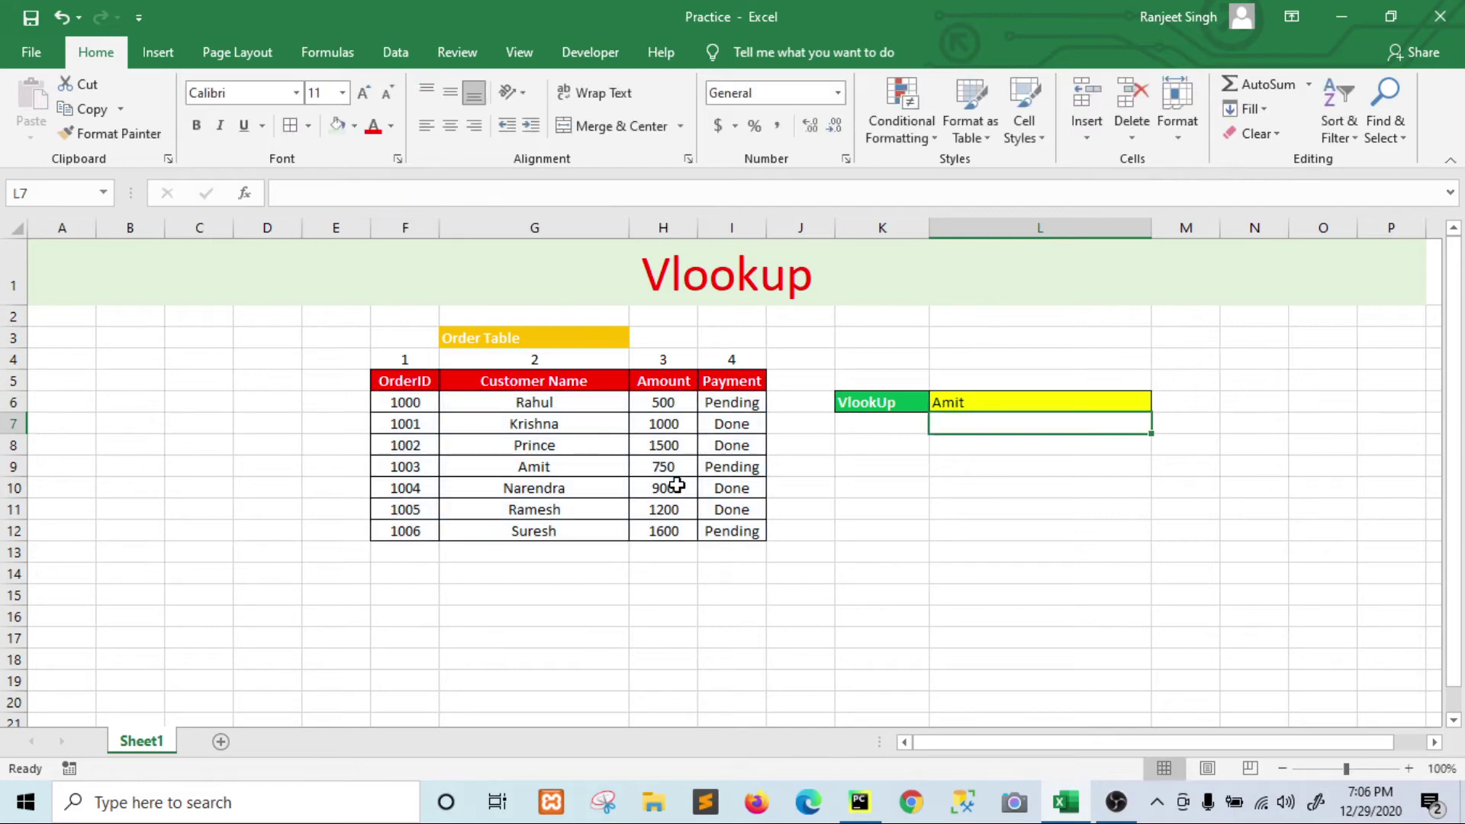
Step: Set the lookup value in the L6 VLOOKUP formula to 1004
left_click(1098, 403)
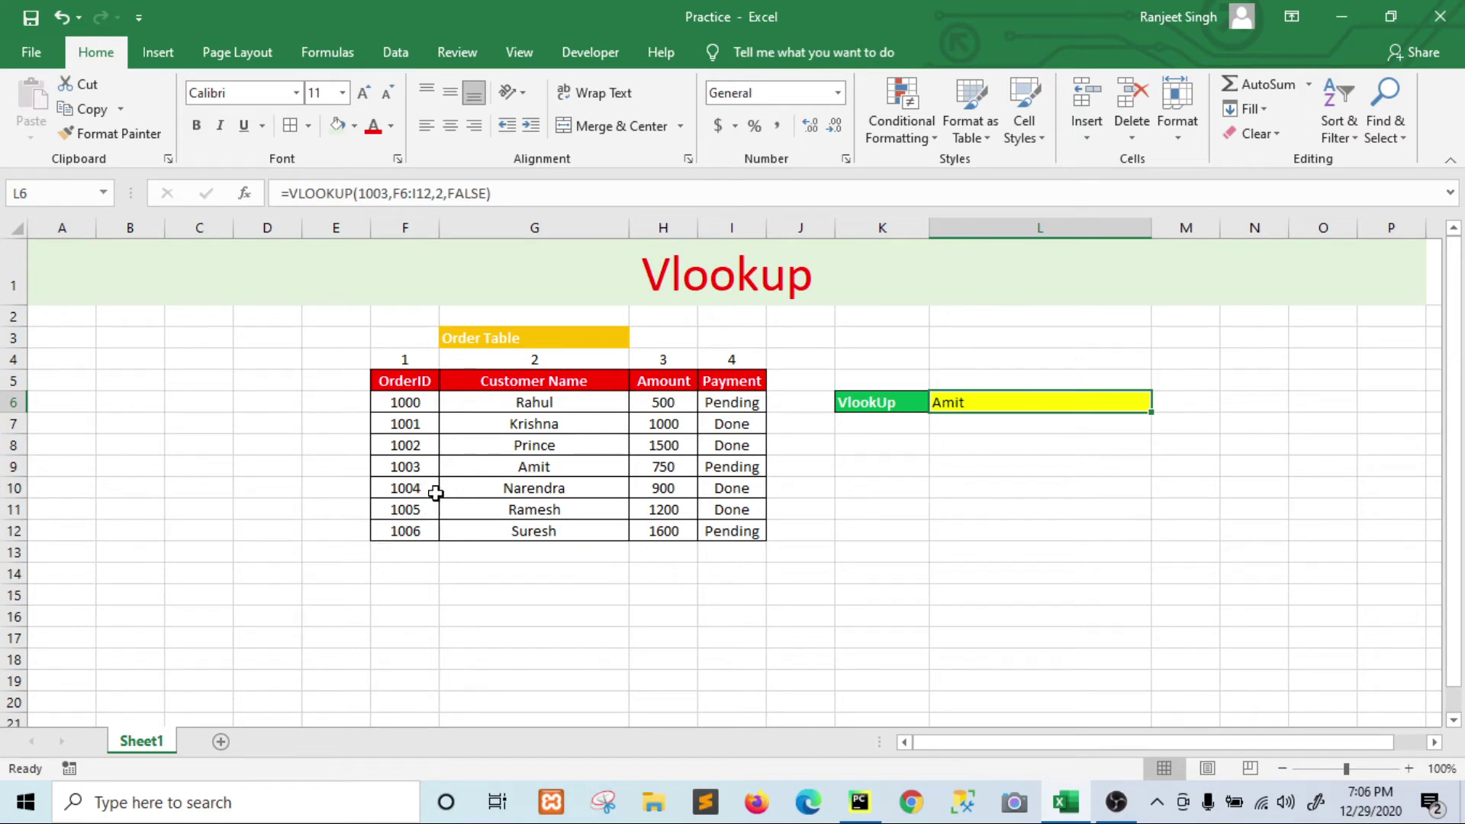
left_click(436, 494)
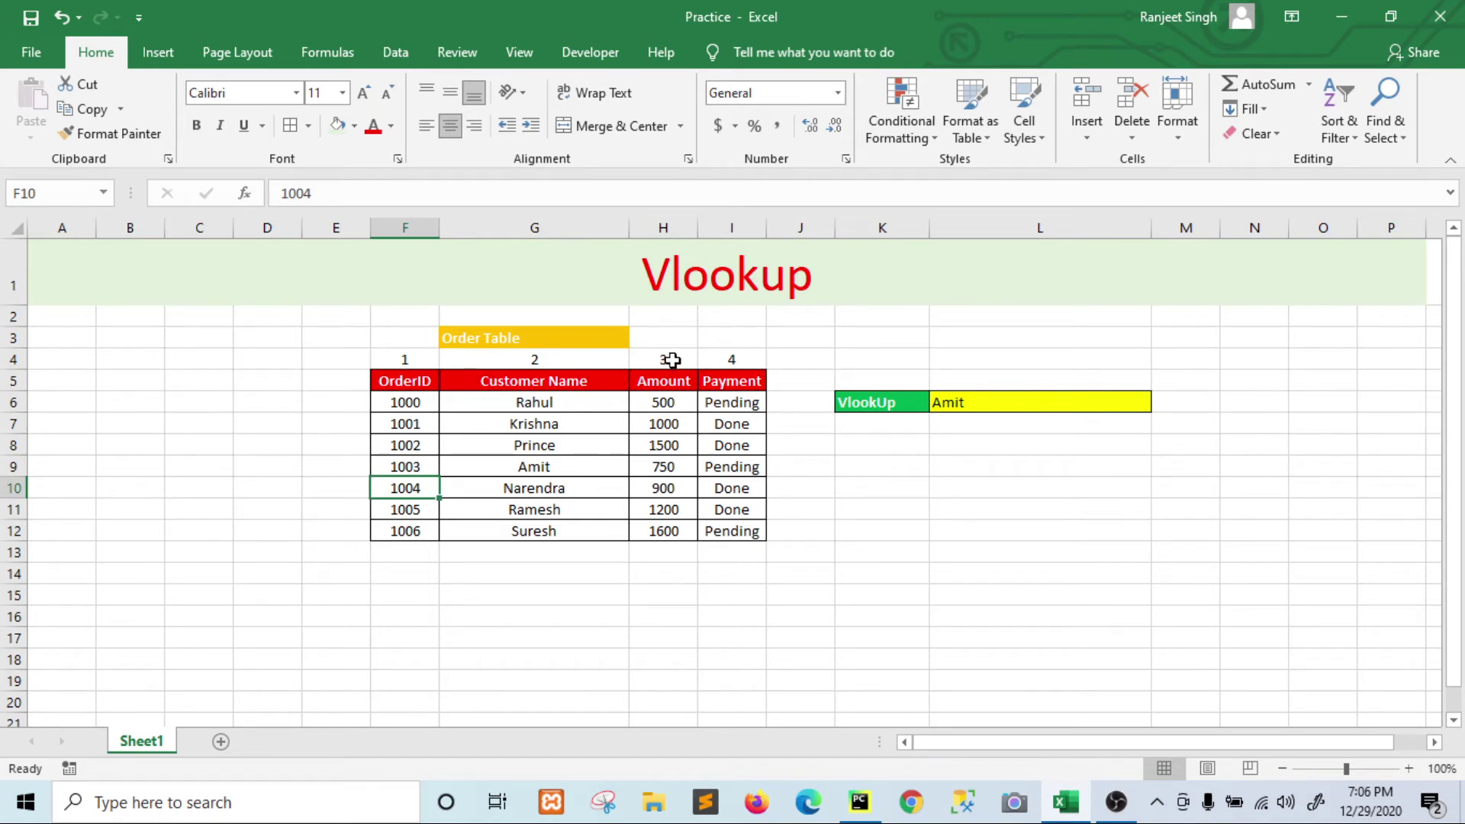
left_click(1020, 402)
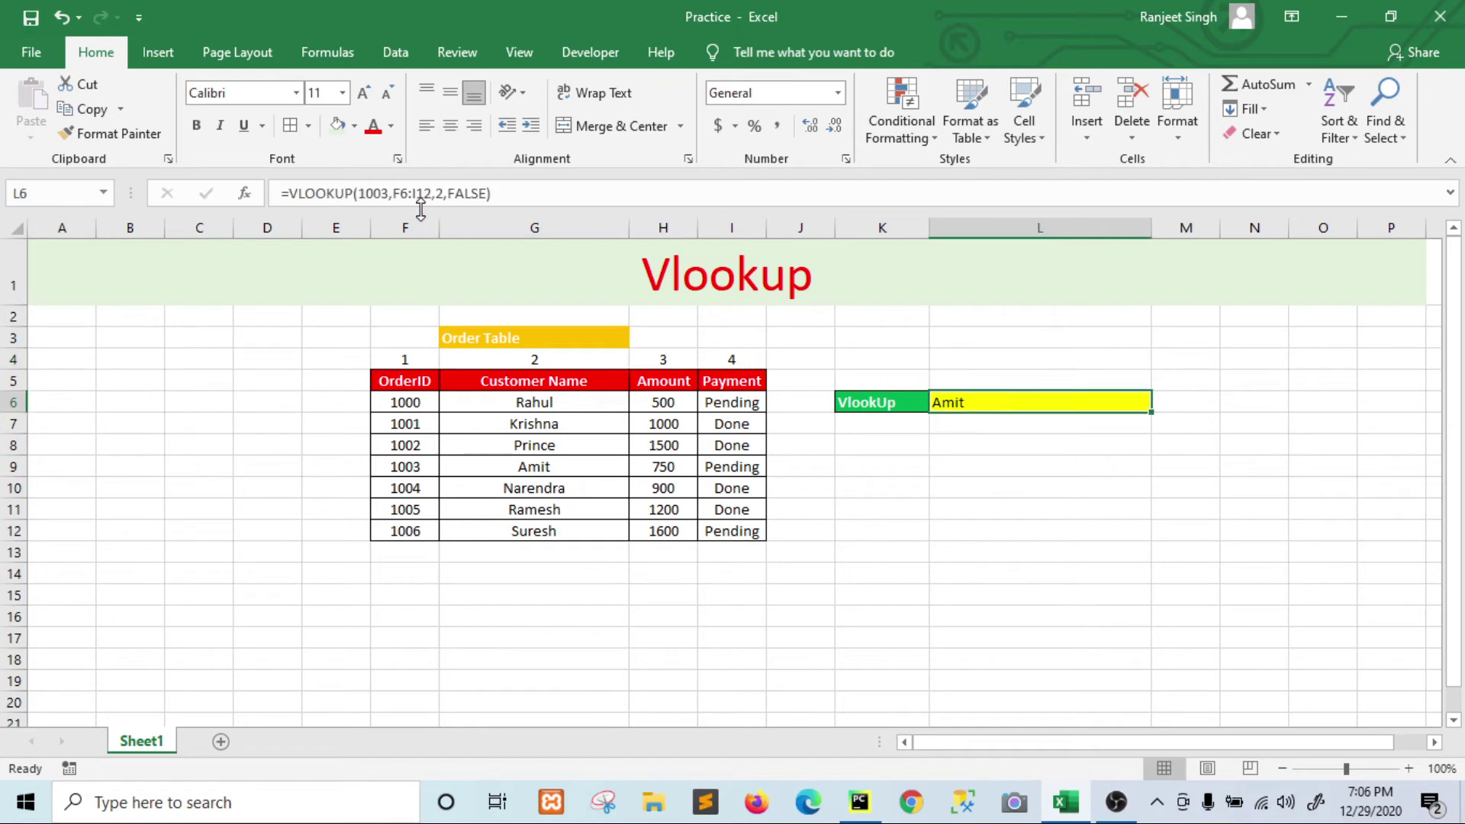
left_click(383, 192)
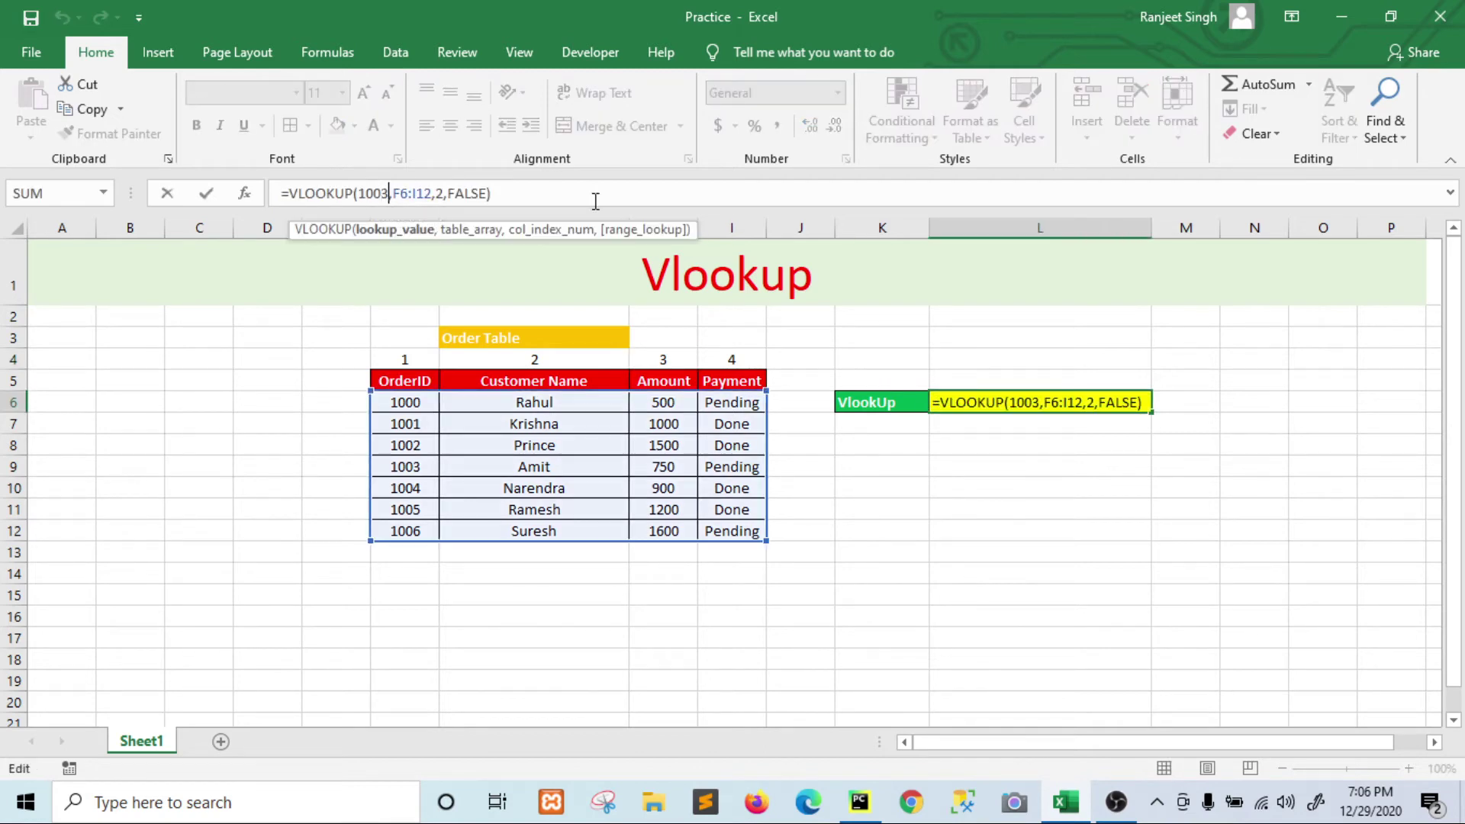
key("BackSpace")
type("4")
Step: Set the column index in the L6 VLOOKUP formula to 3 and check the result against order 1004's Amount entry
key("Right")
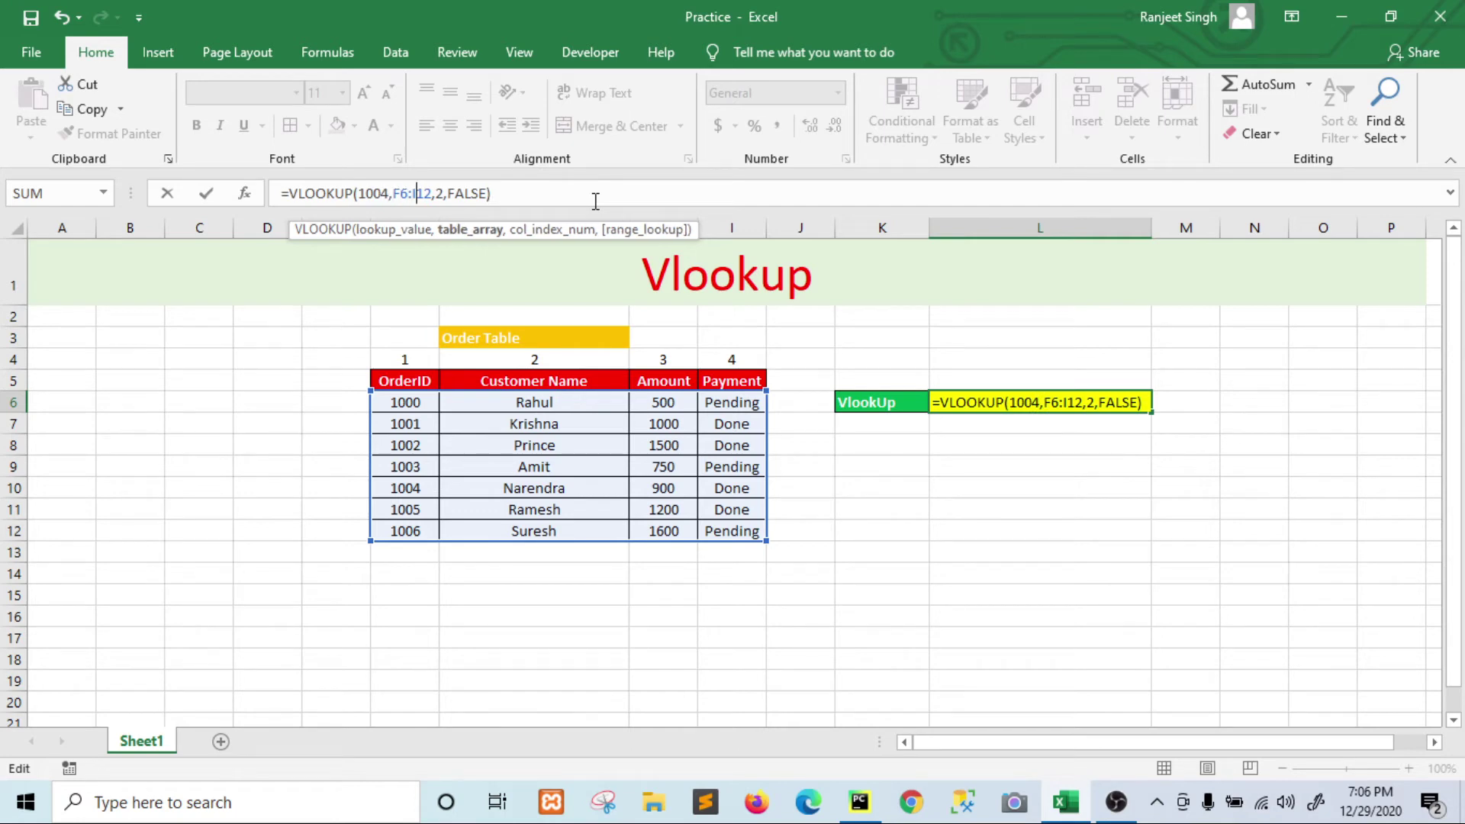
key("Right")
key("Right")
key("Right")
key("Delete")
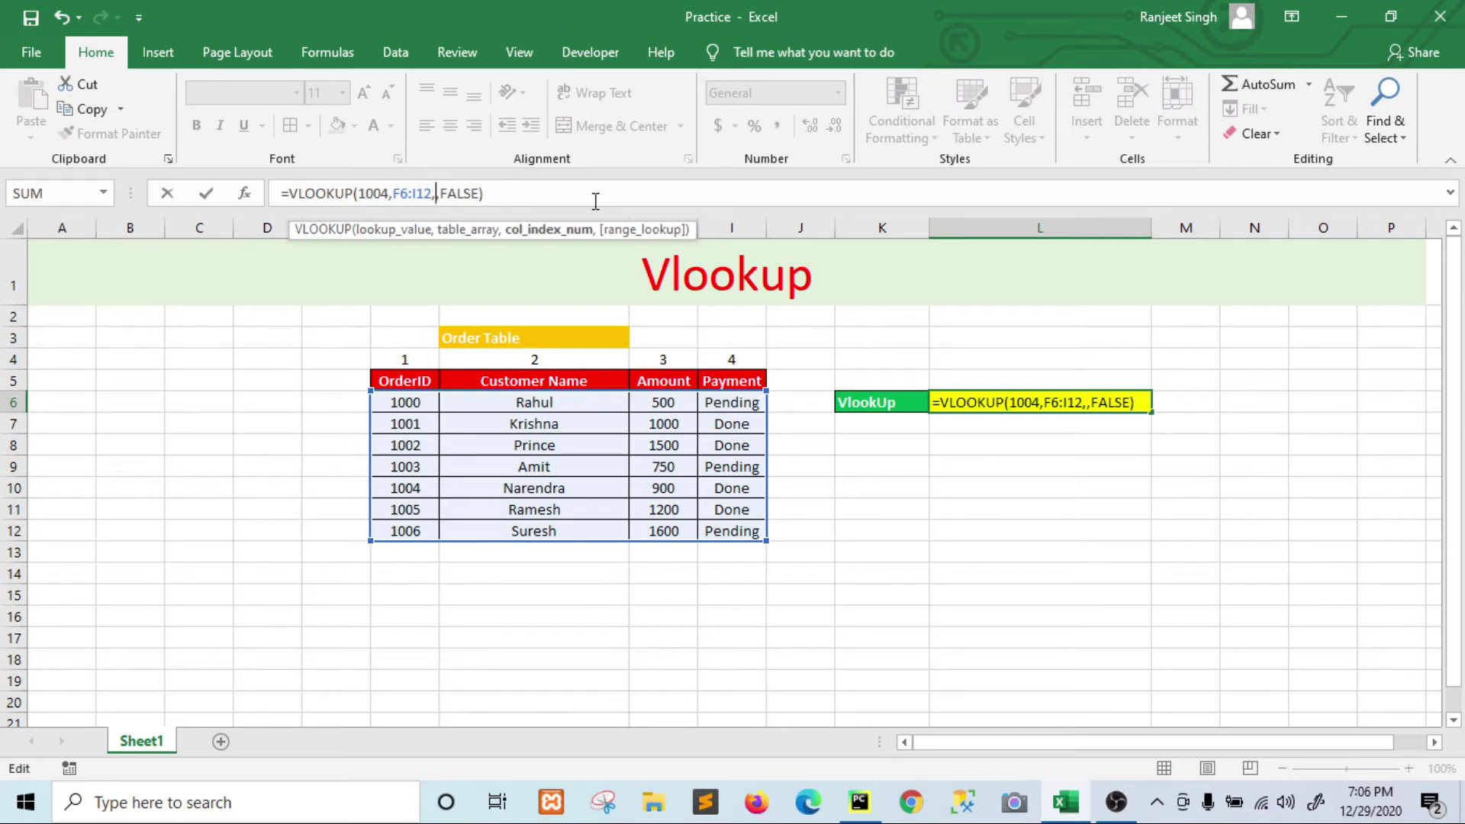
type("3")
key("Return")
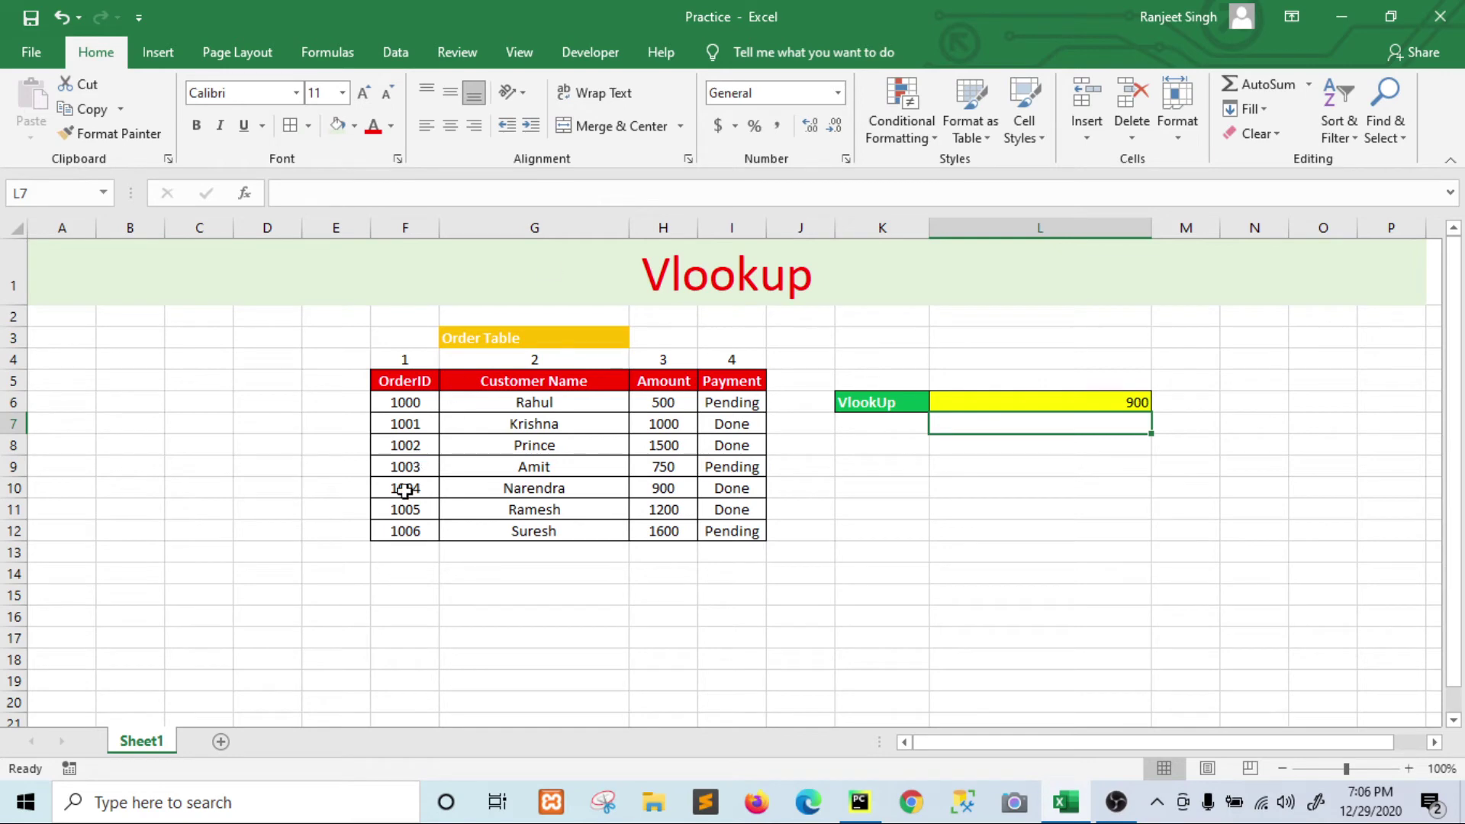
left_click_drag(411, 490, 670, 484)
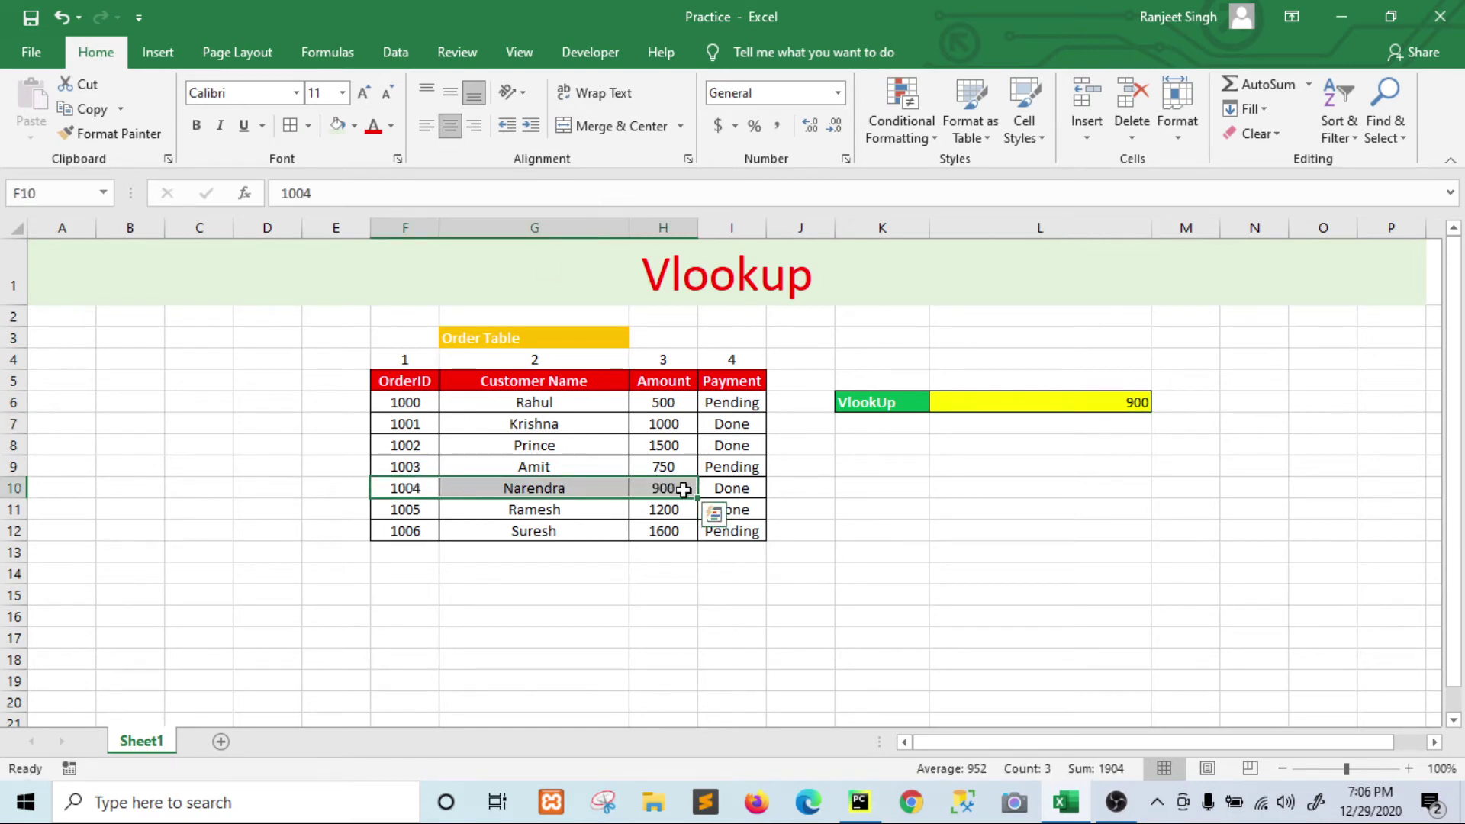
left_click(655, 485)
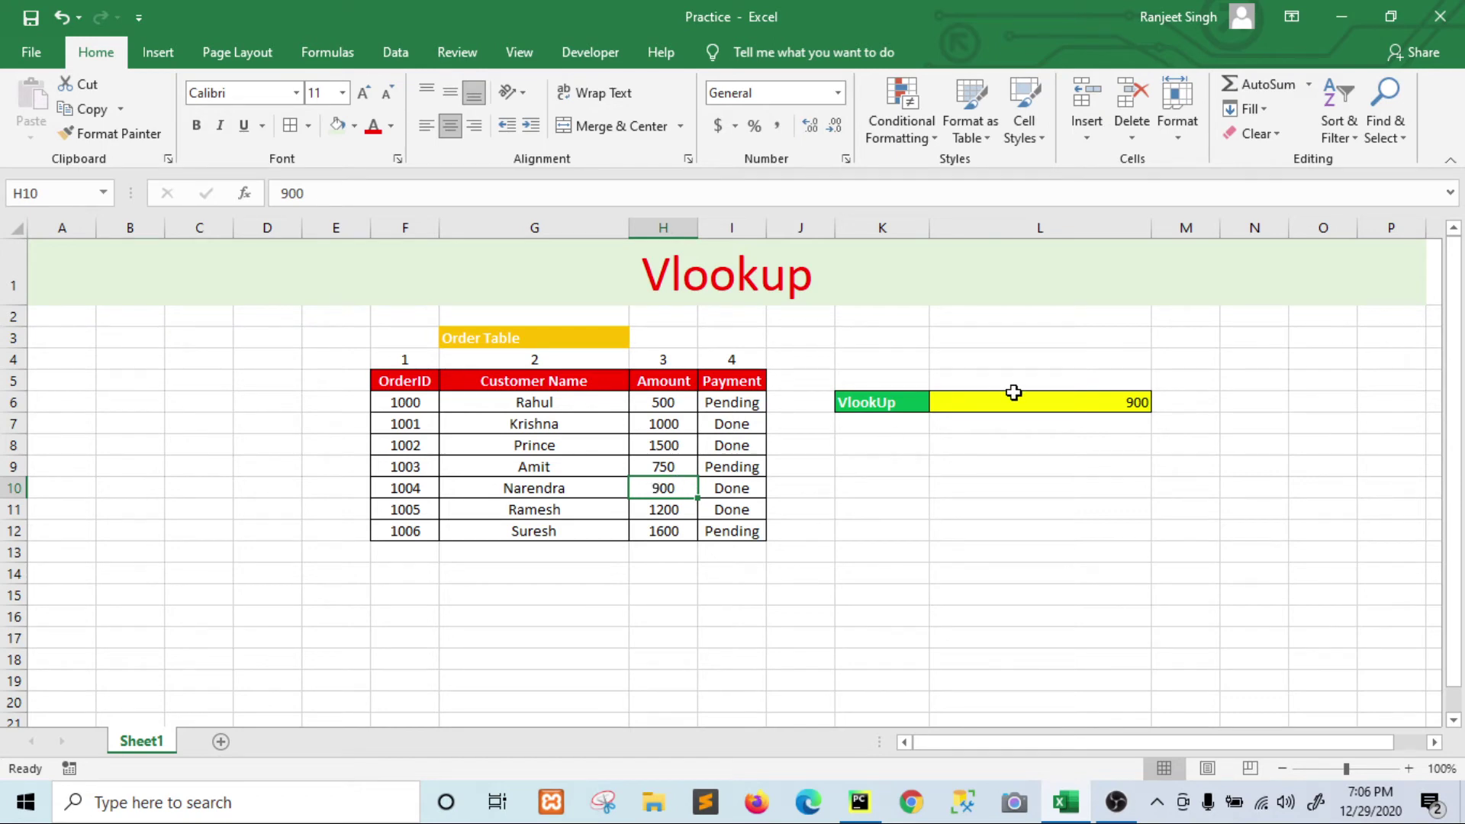
Step: Set the lookup value in the L6 VLOOKUP formula to 1001
left_click(662, 423)
left_click(425, 416)
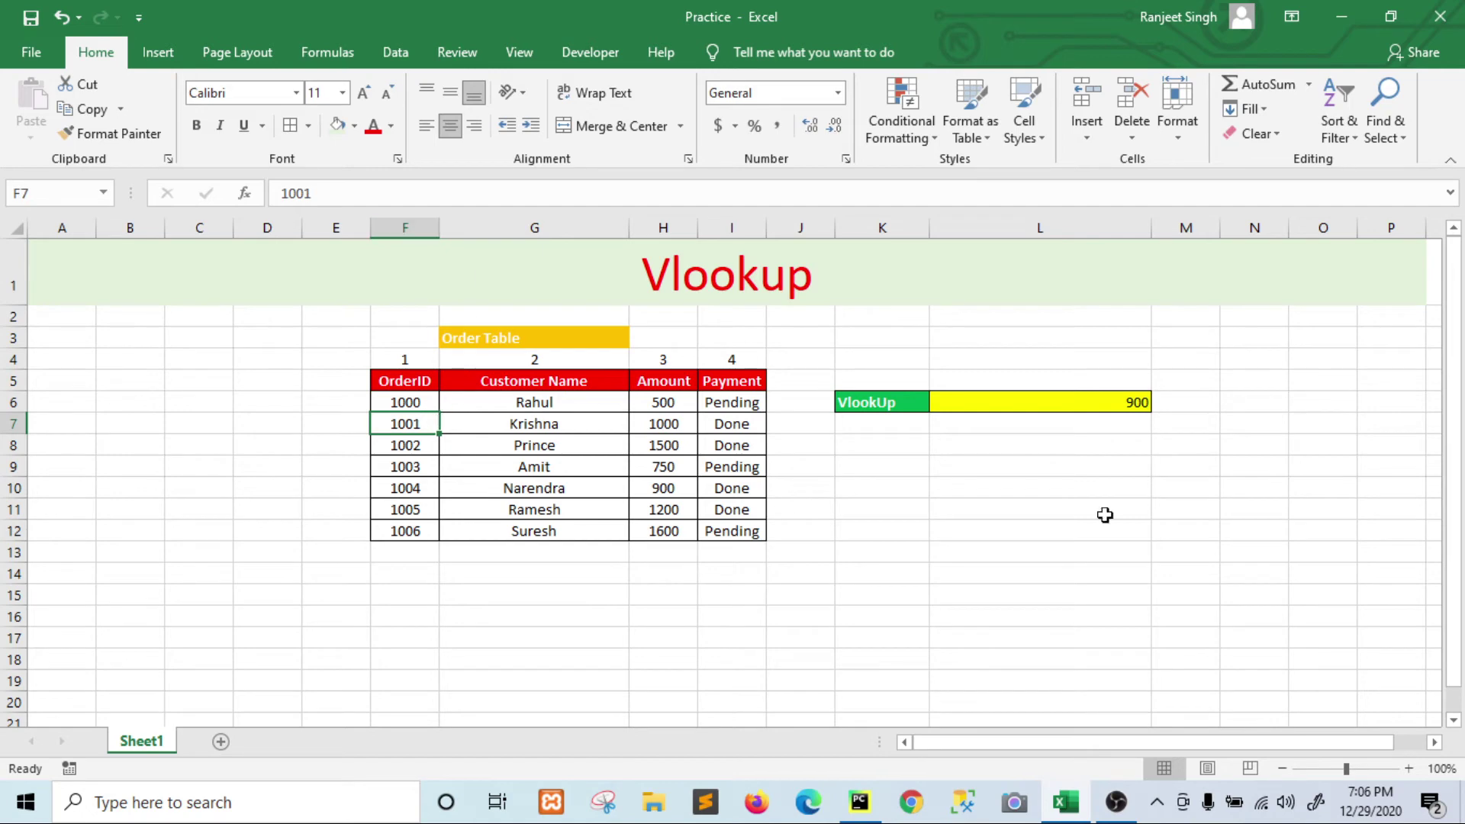
left_click(956, 399)
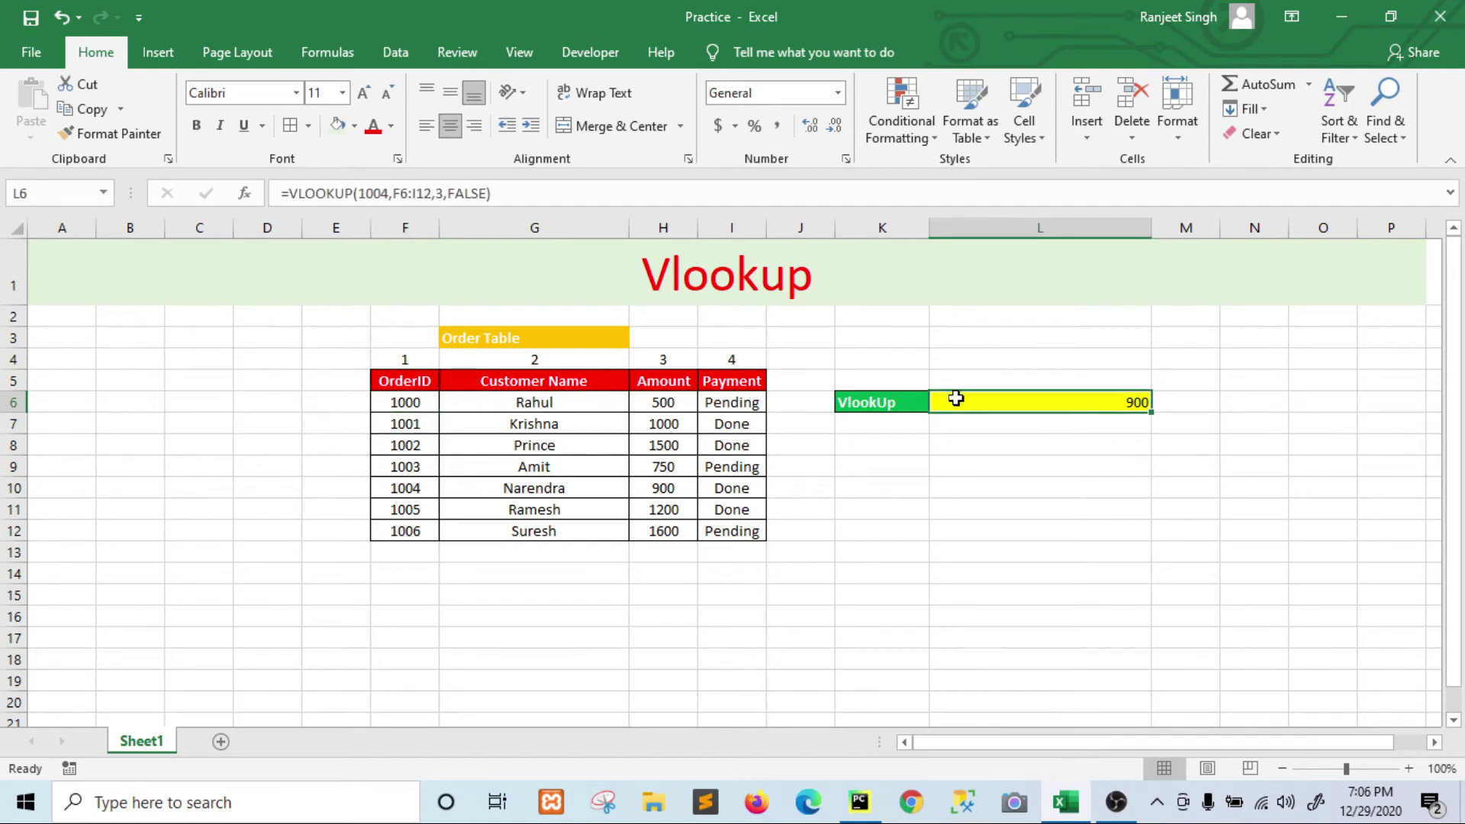
left_click(375, 193)
key("BackSpace")
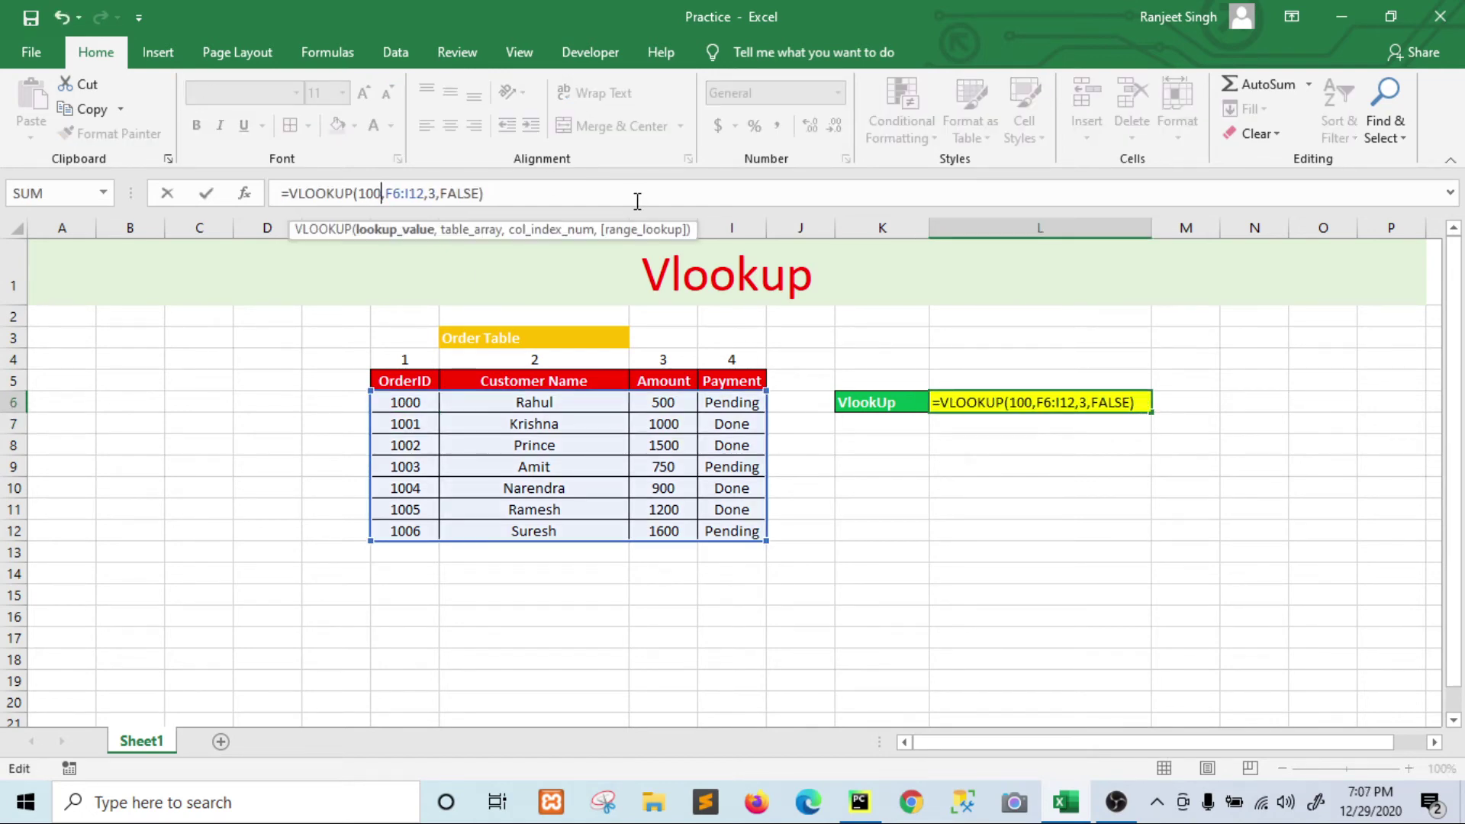
type("1")
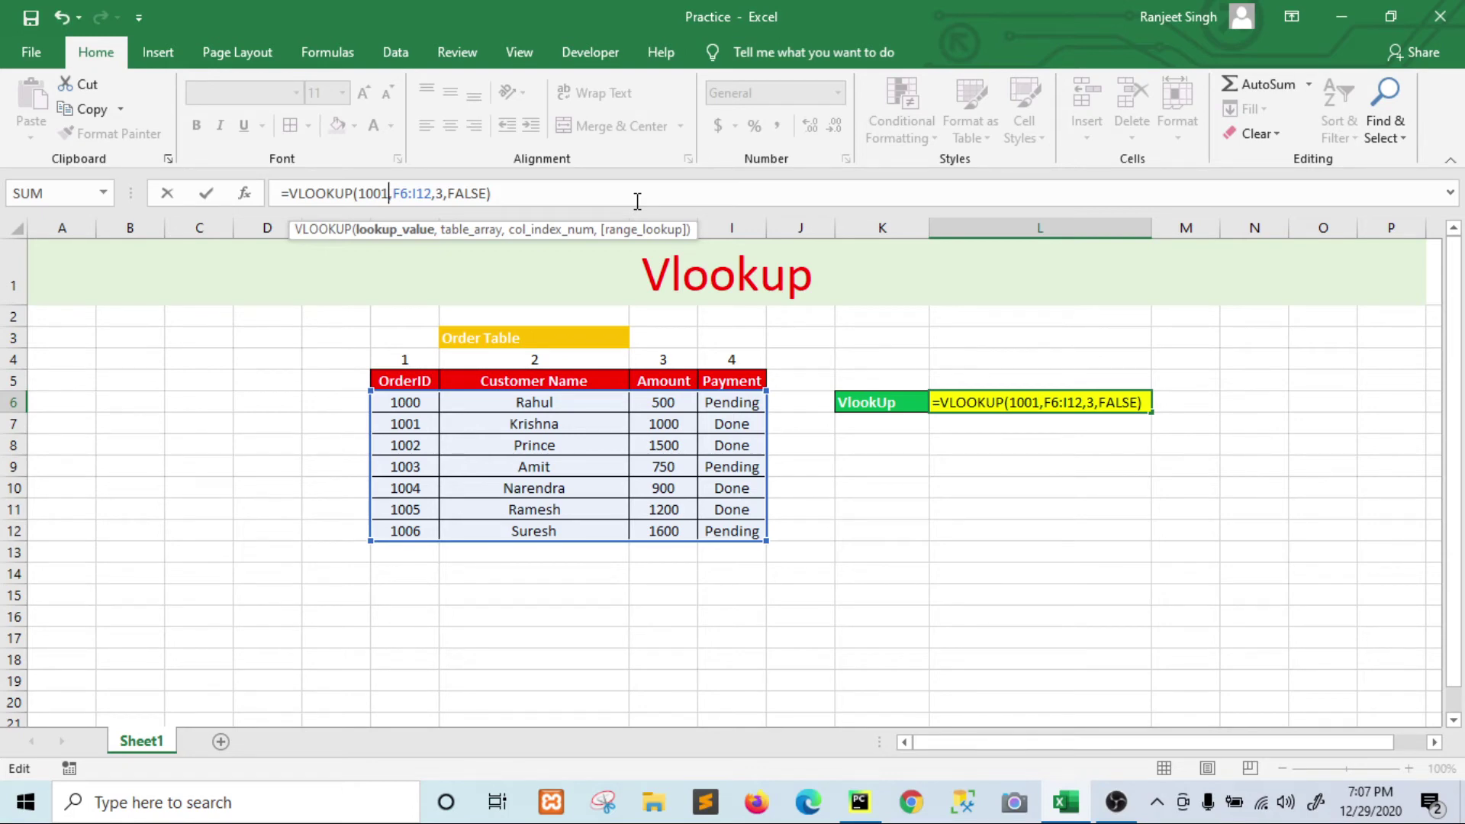
key("Return")
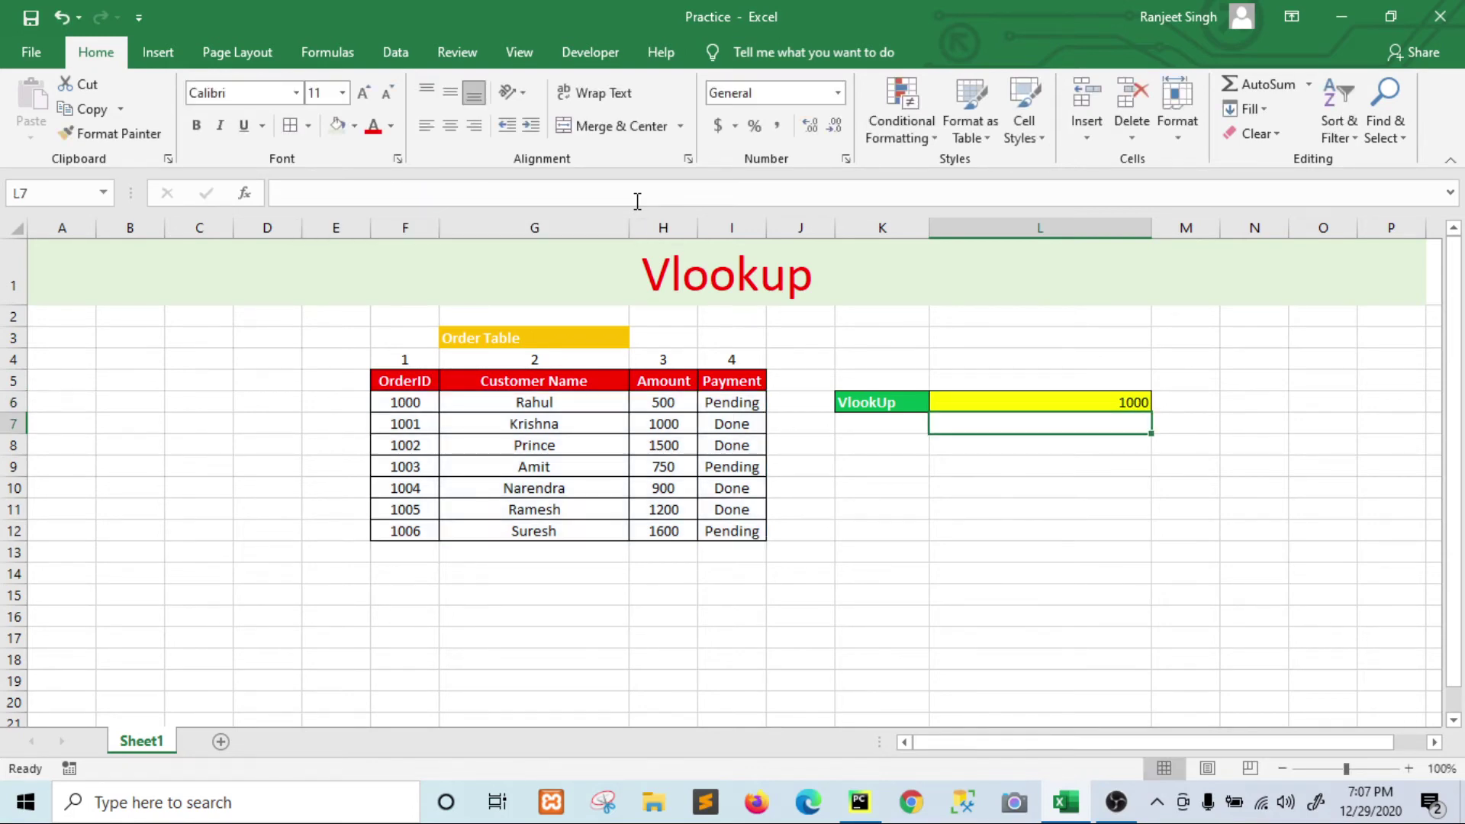
Step: Compare the L6 result with the Amount entry of order 1001 and the column number above the Amount header
left_click(413, 416)
left_click(661, 421)
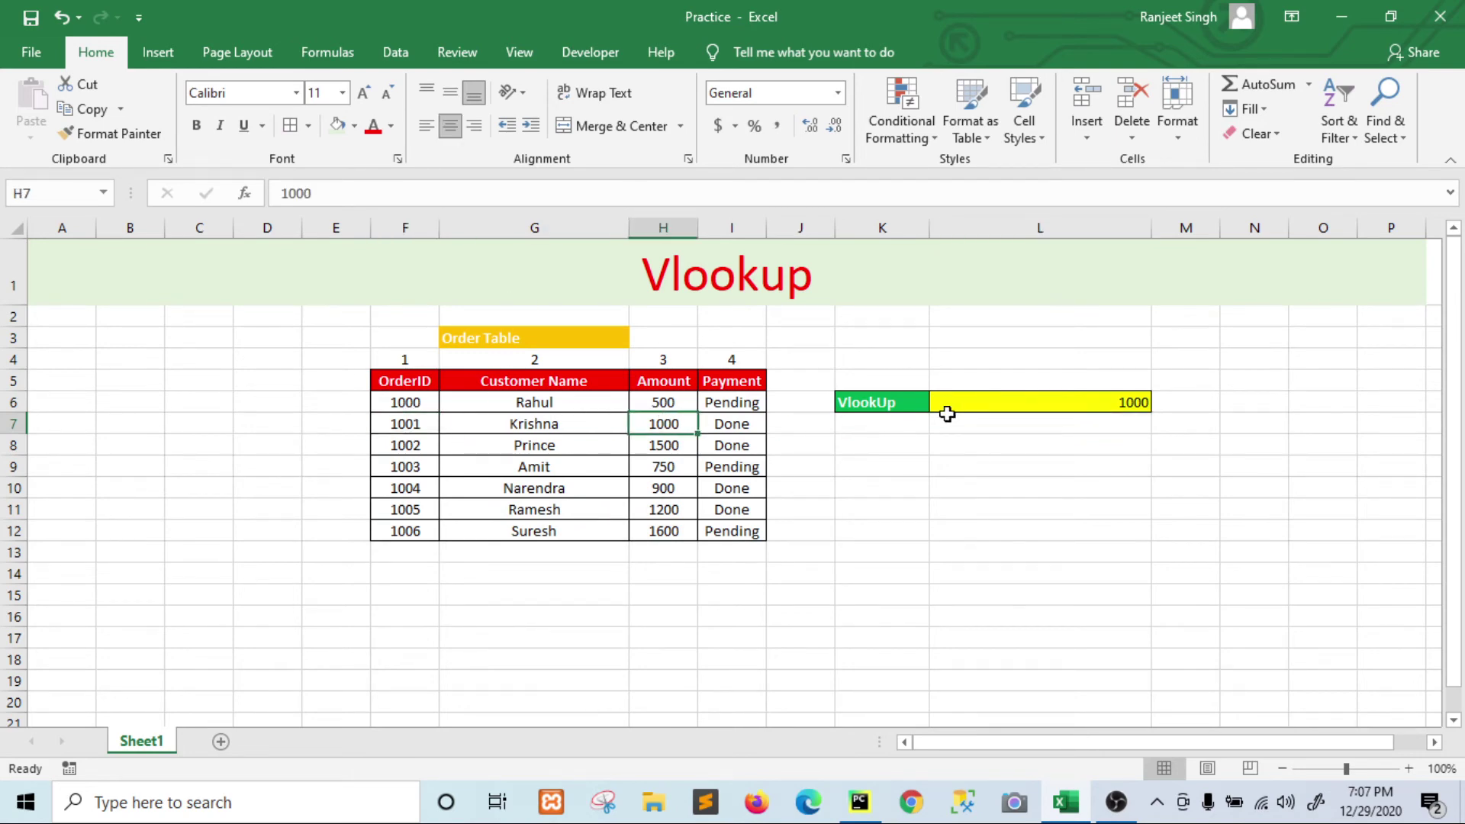
left_click(1100, 403)
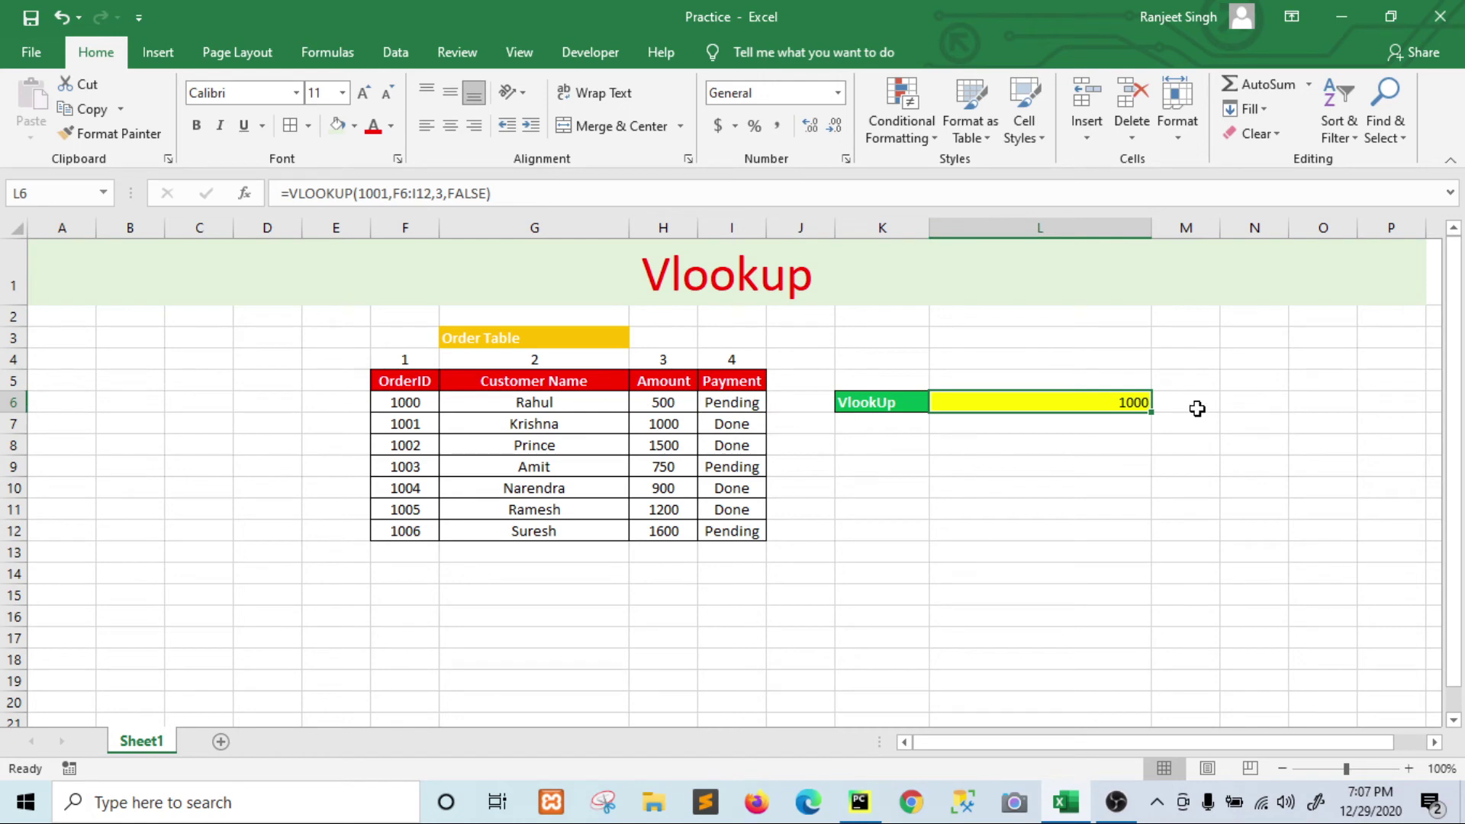
left_click(686, 358)
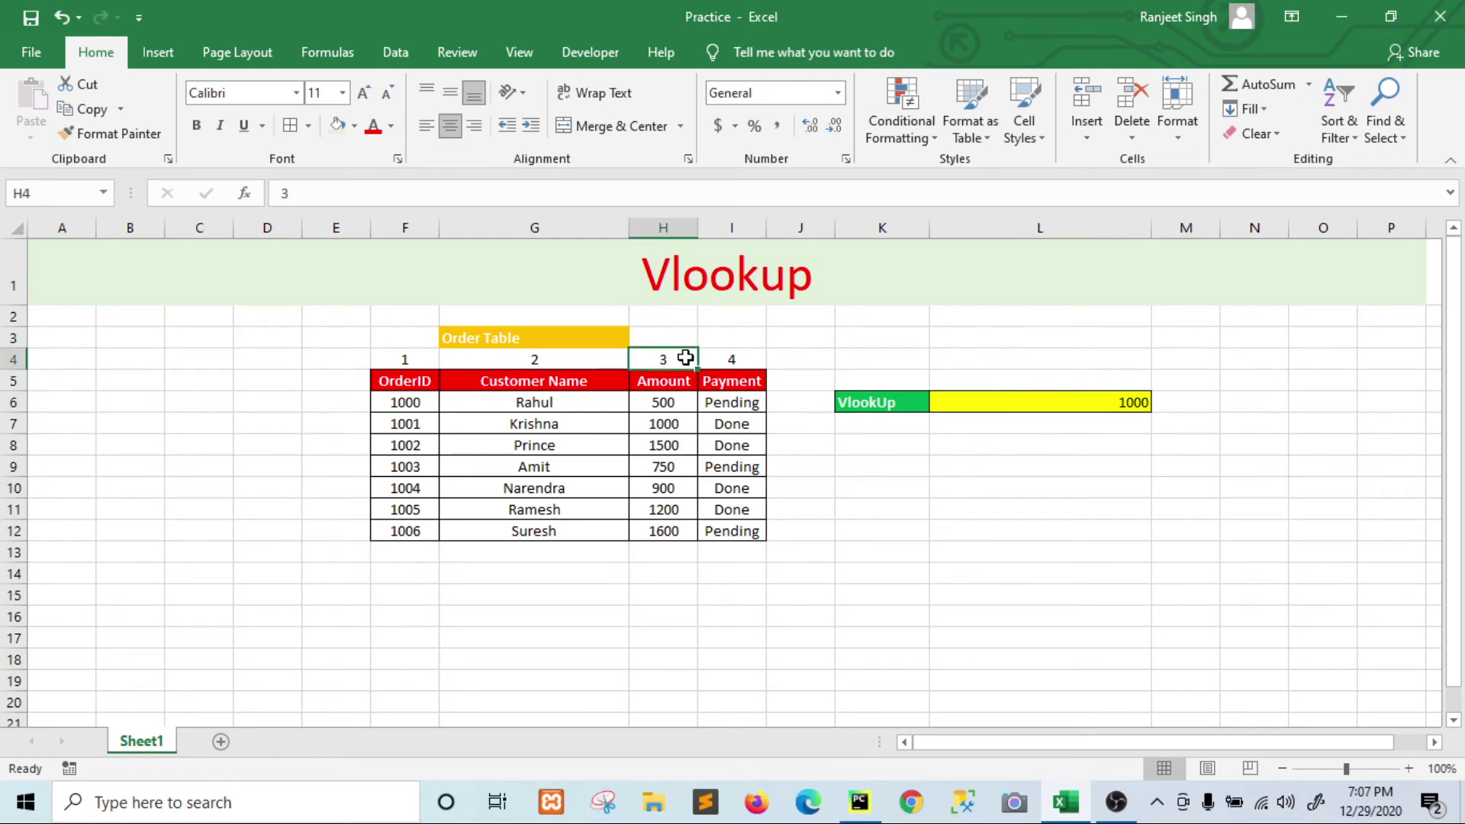
Step: Review the last Amount entry and the whole order table, and clear the VLOOKUP formula from L6
left_click(669, 526)
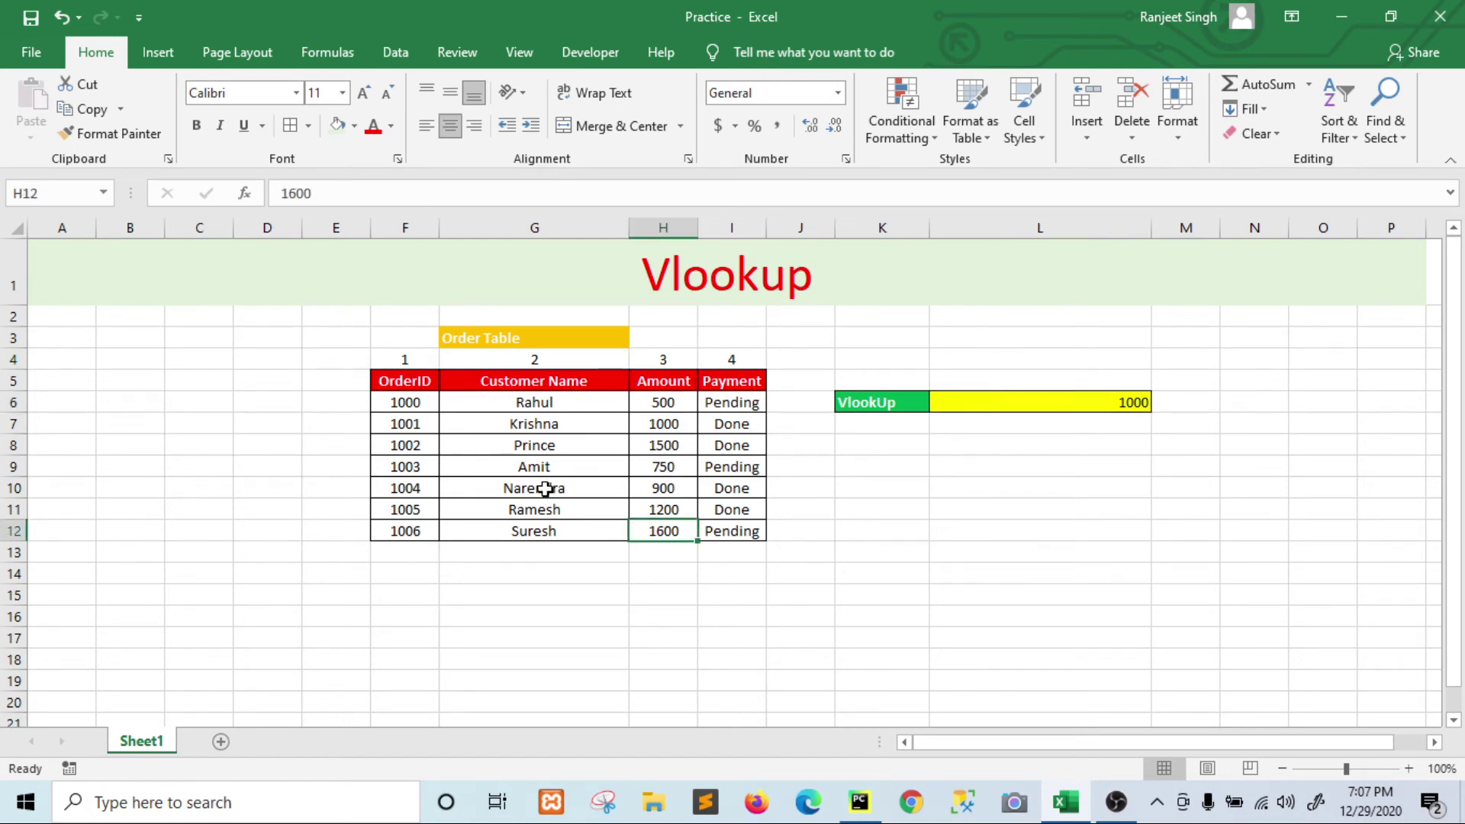
left_click_drag(387, 379, 735, 533)
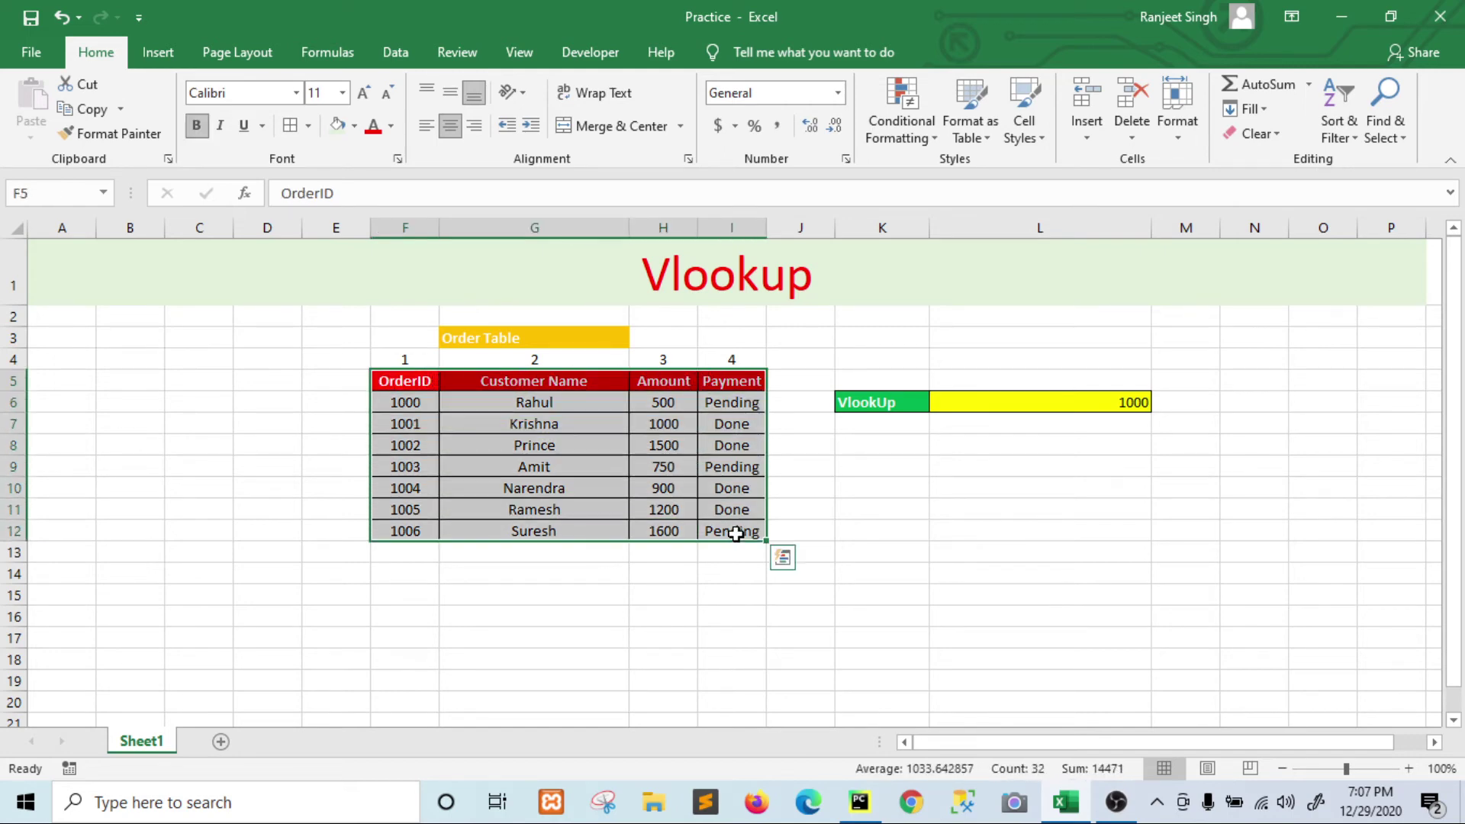
left_click(1007, 409)
key("Delete")
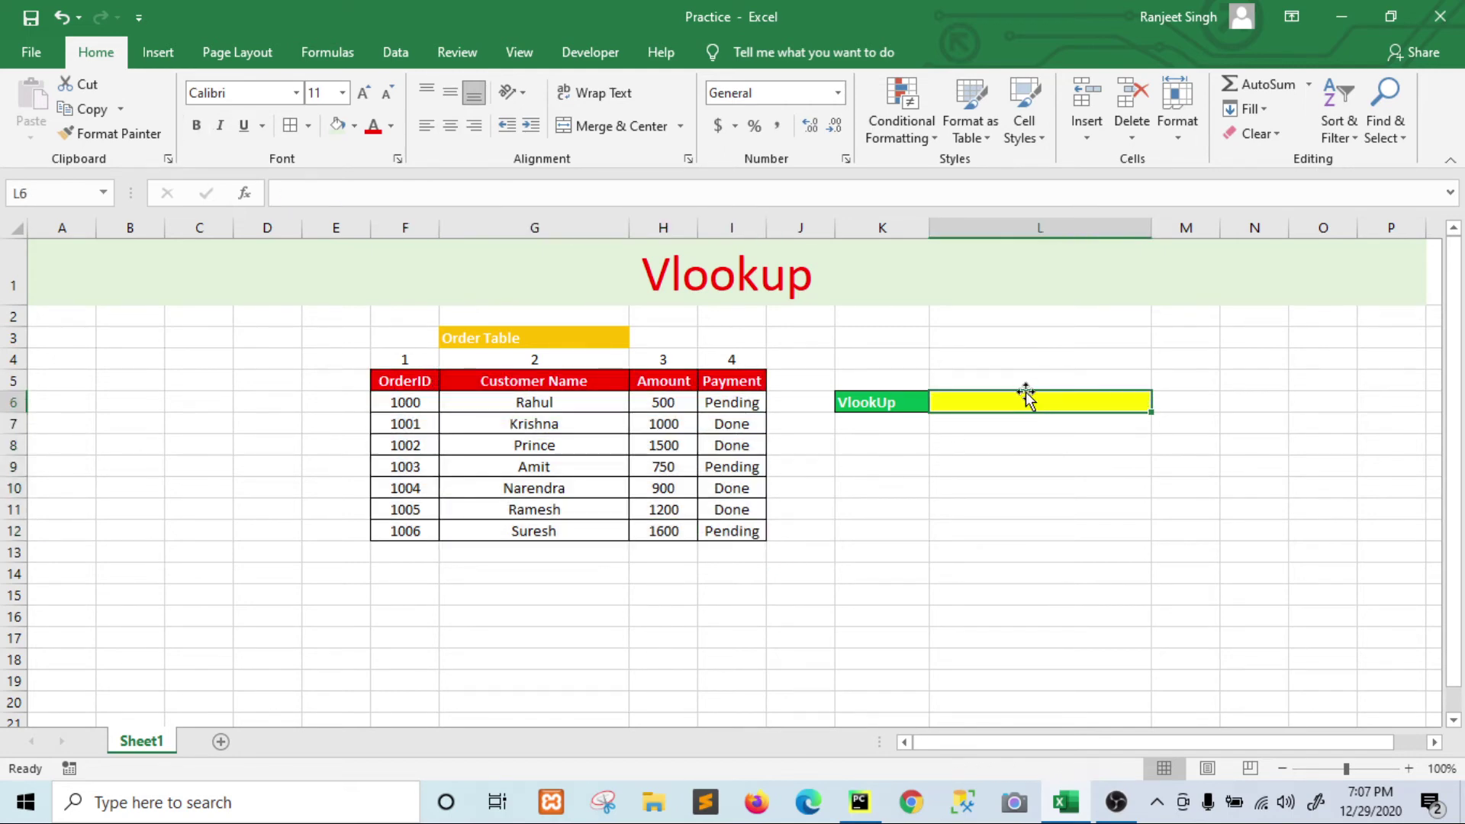
Step: Try looking up amount 1500 across the full order table by entering =VLOOKUP(1500,F6:I12,4,0) in L6
type("=")
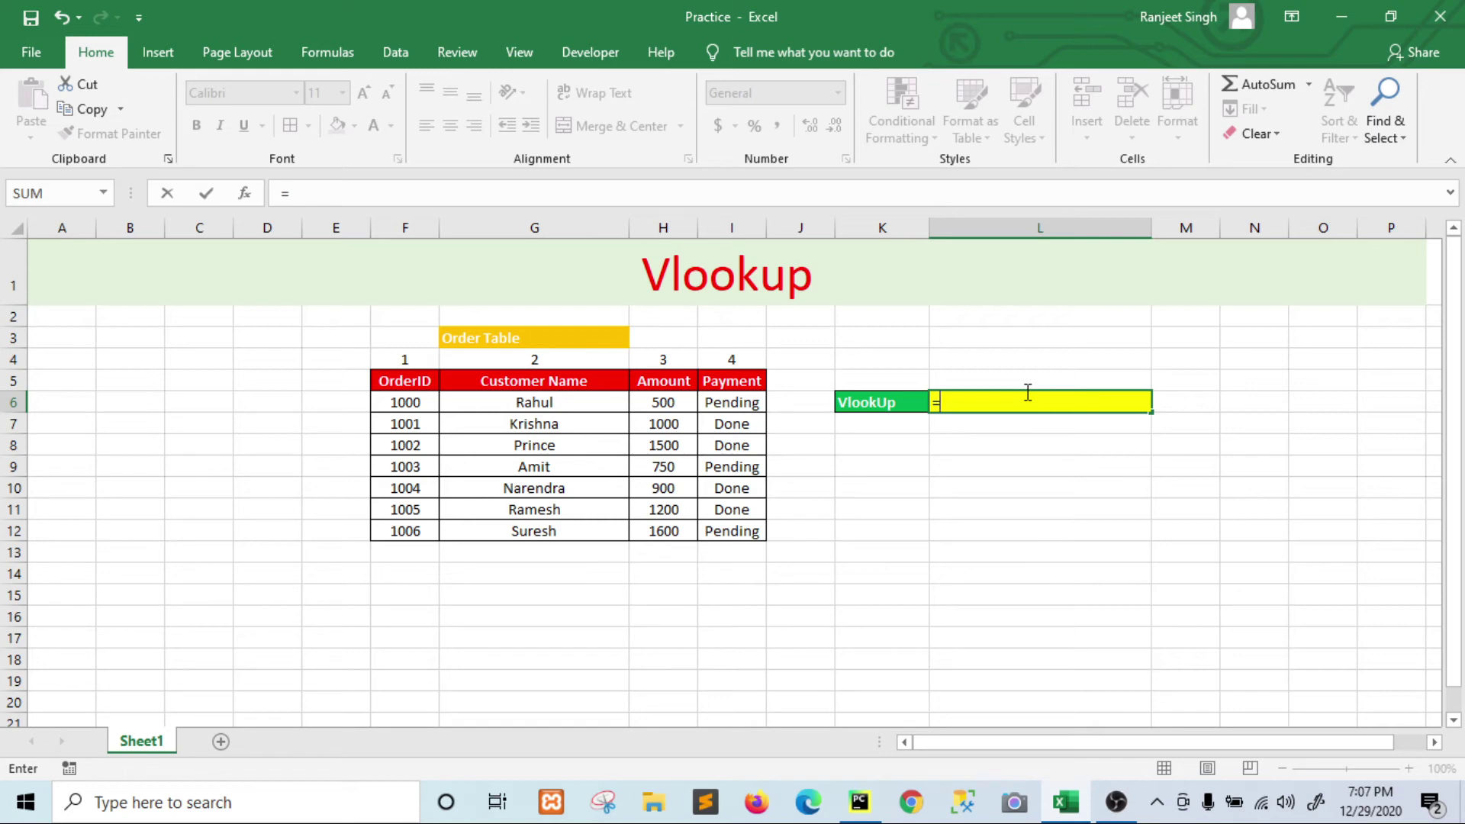
type("vl")
key("Tab")
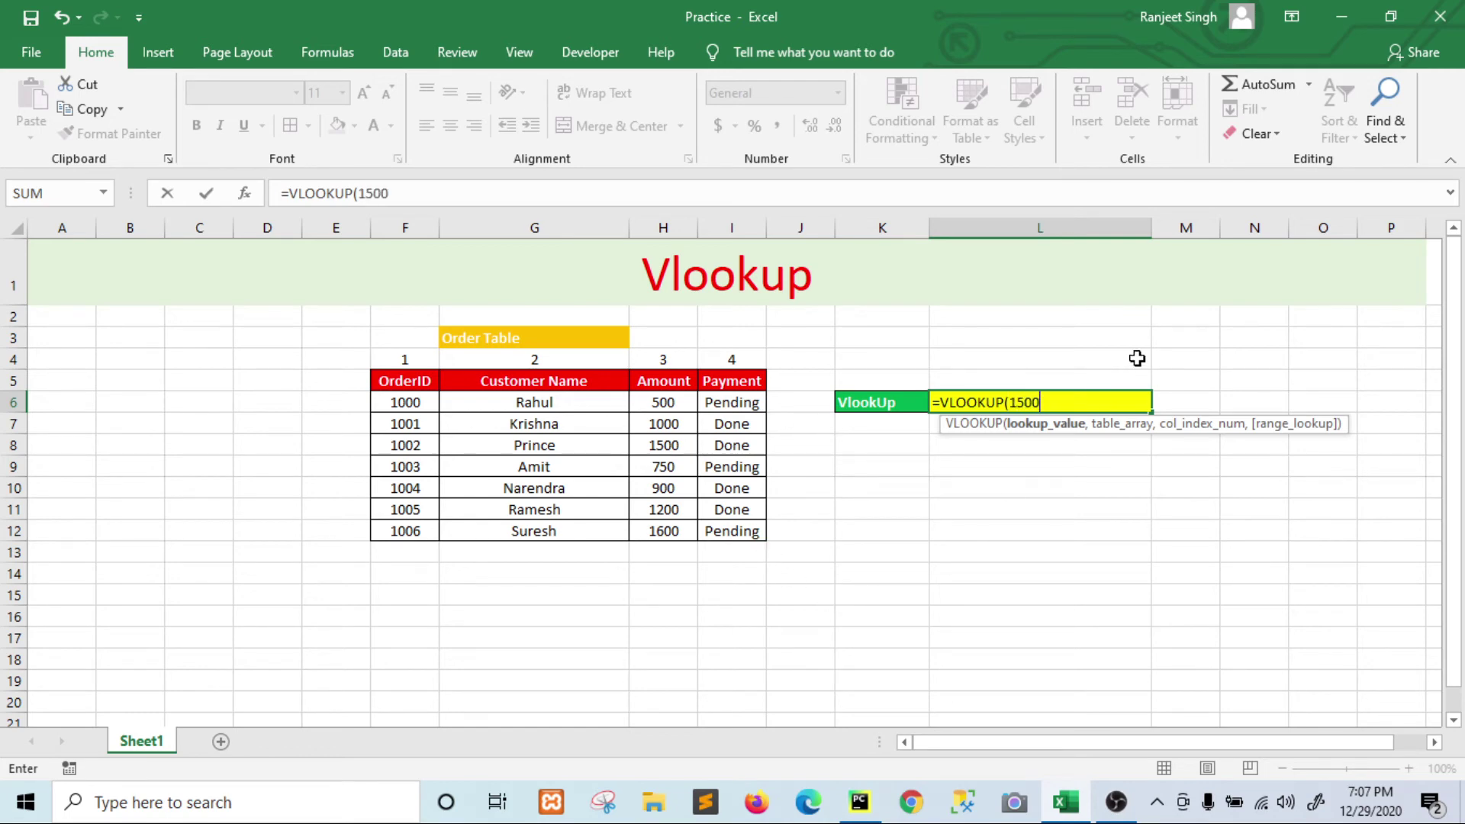
type(",")
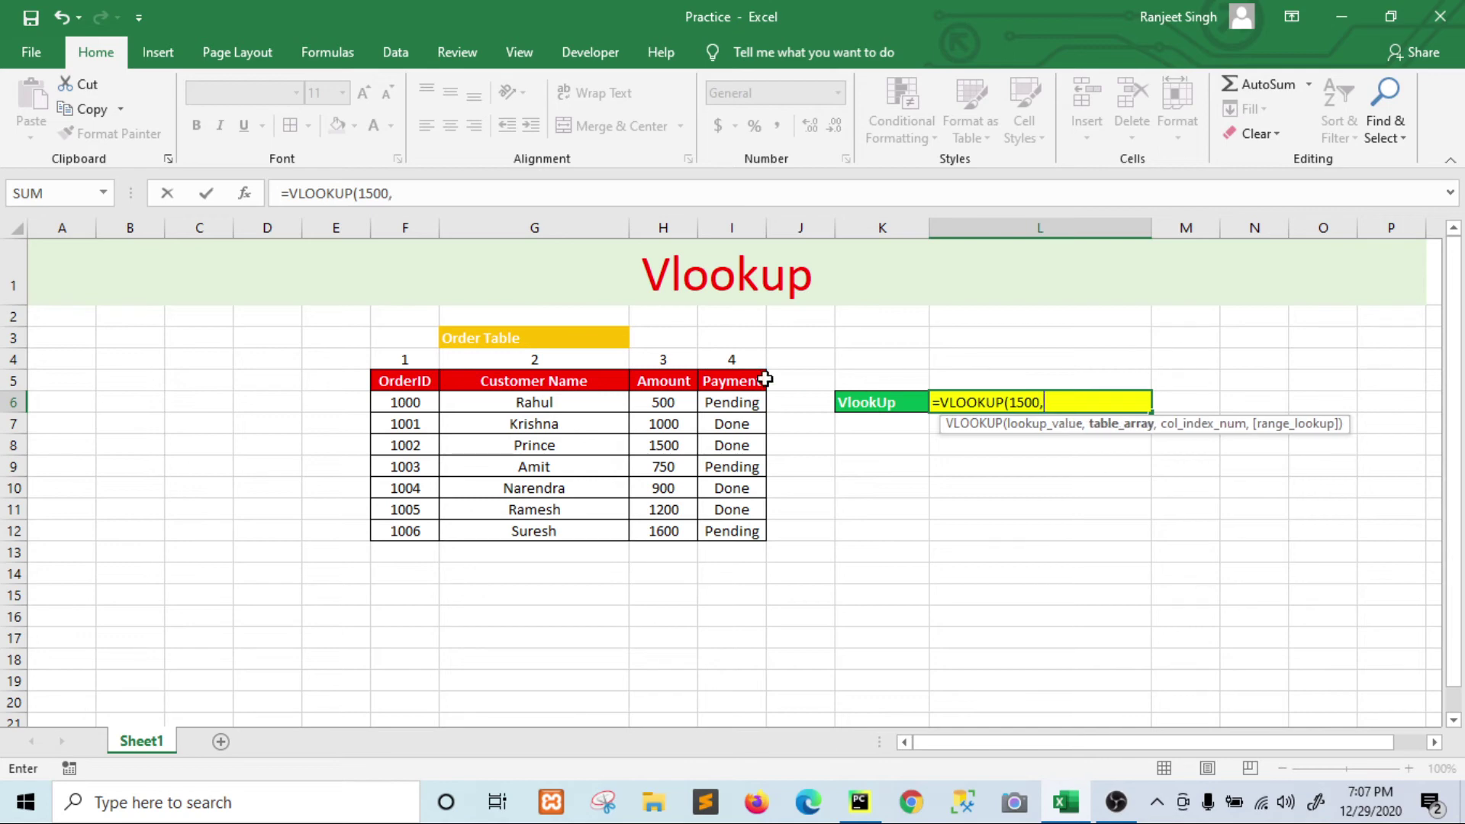
left_click_drag(404, 401, 745, 528)
left_click_drag(745, 528, 746, 528)
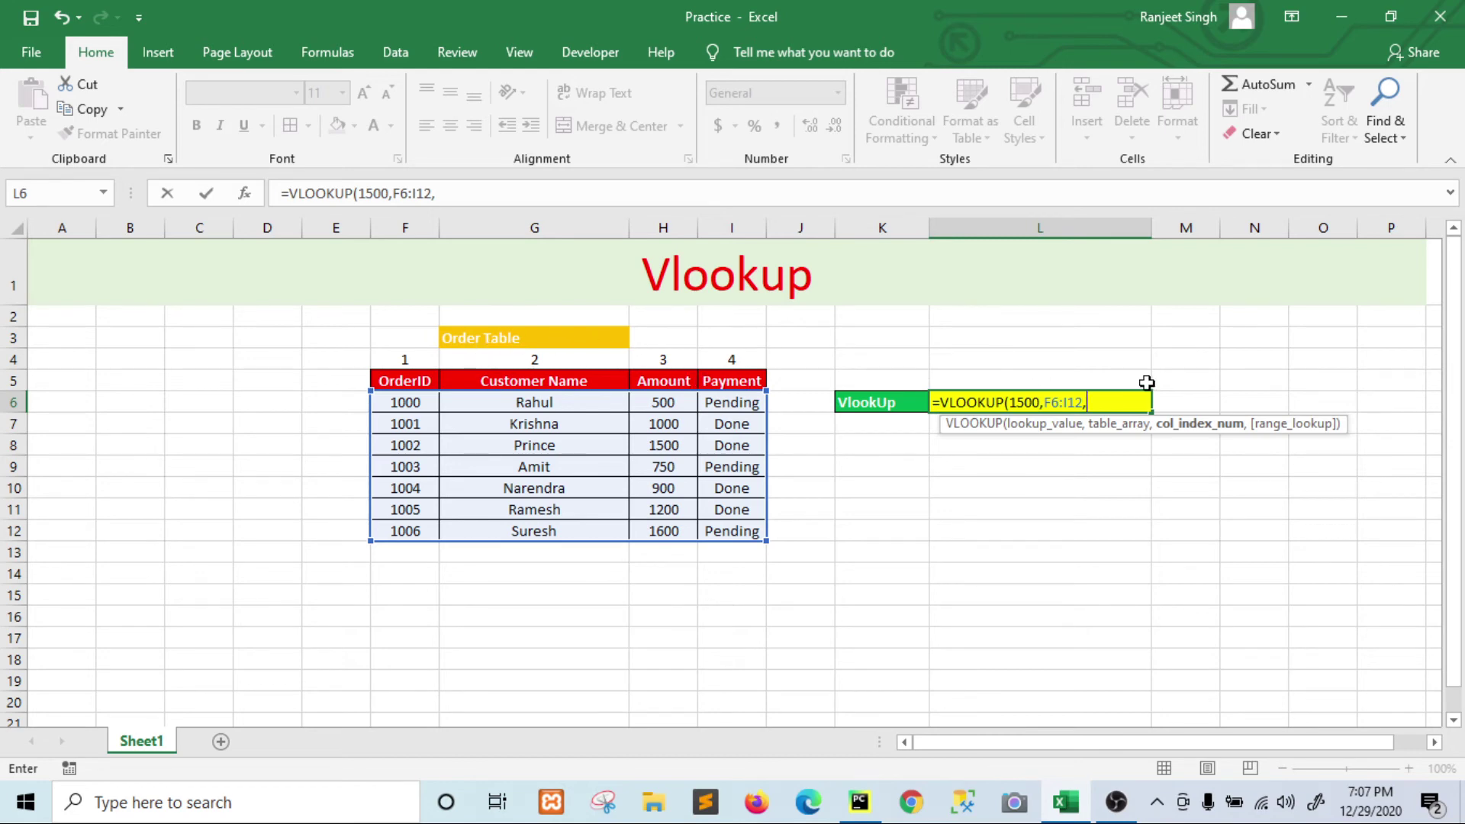
type("4,0")
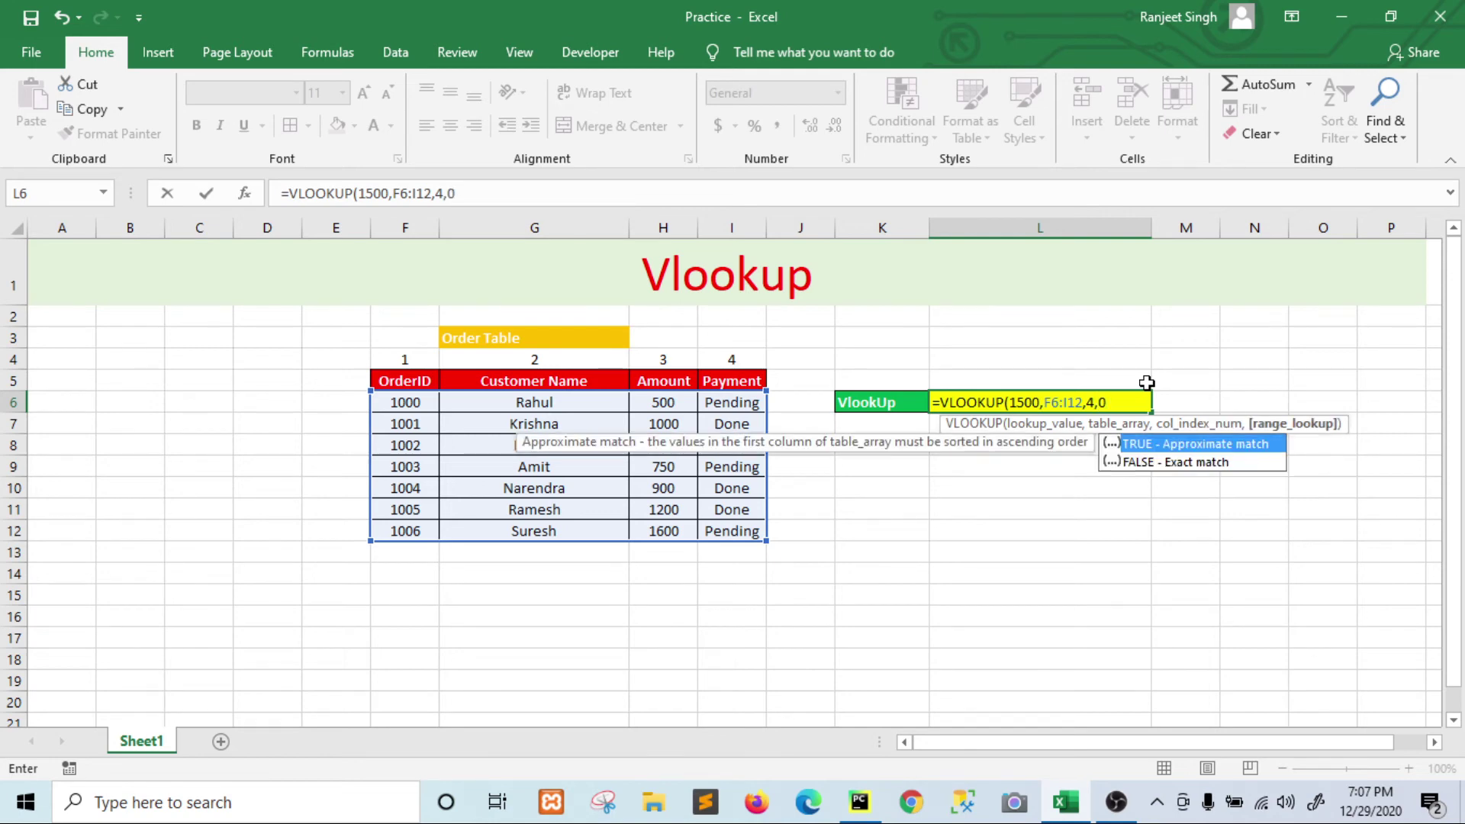
key("Return")
Step: Compare the L6 formula and result with the 1500 entry in the Amount column and the full order table range
left_click(1068, 393)
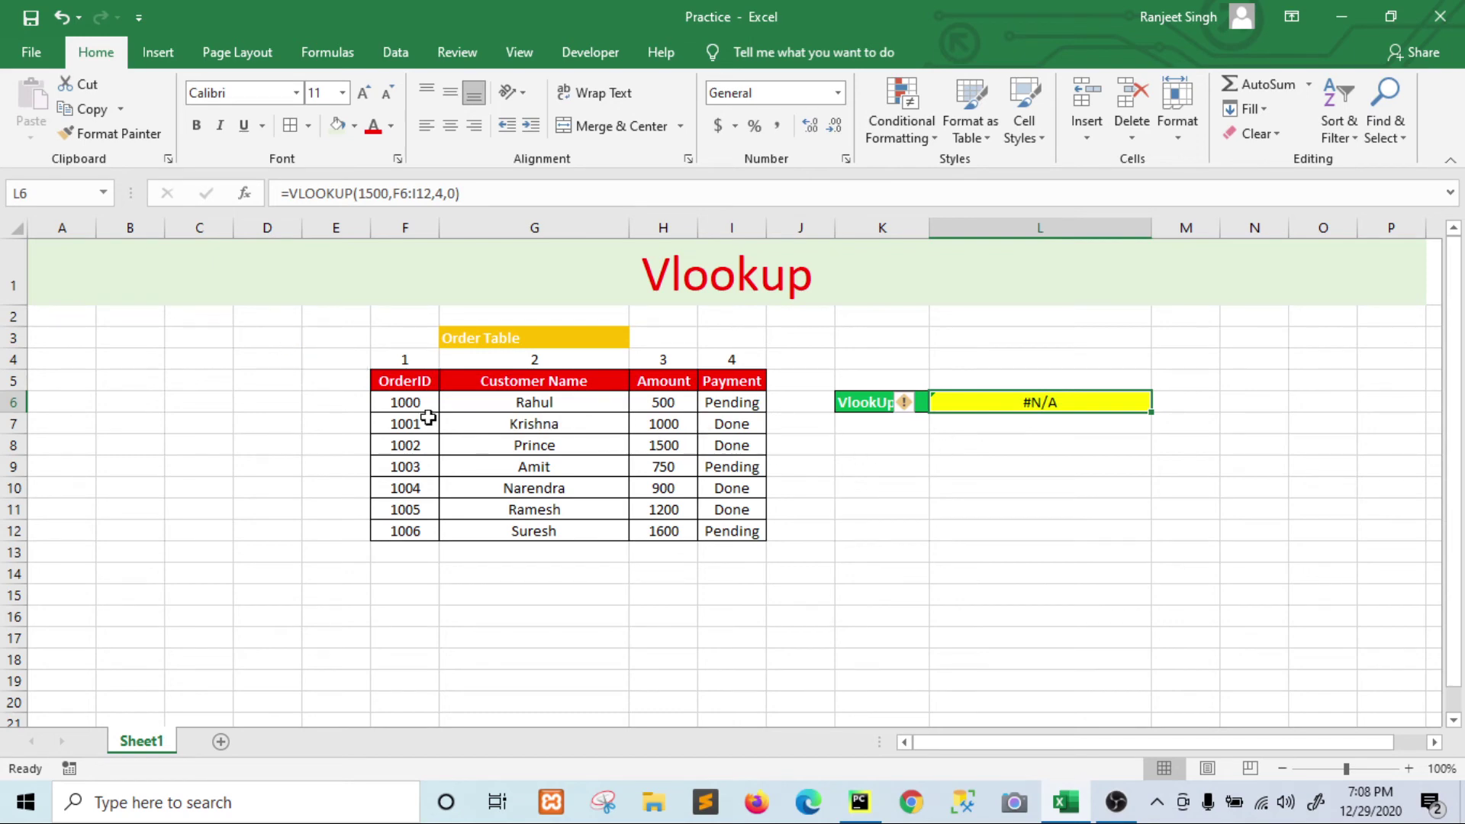
left_click(638, 406)
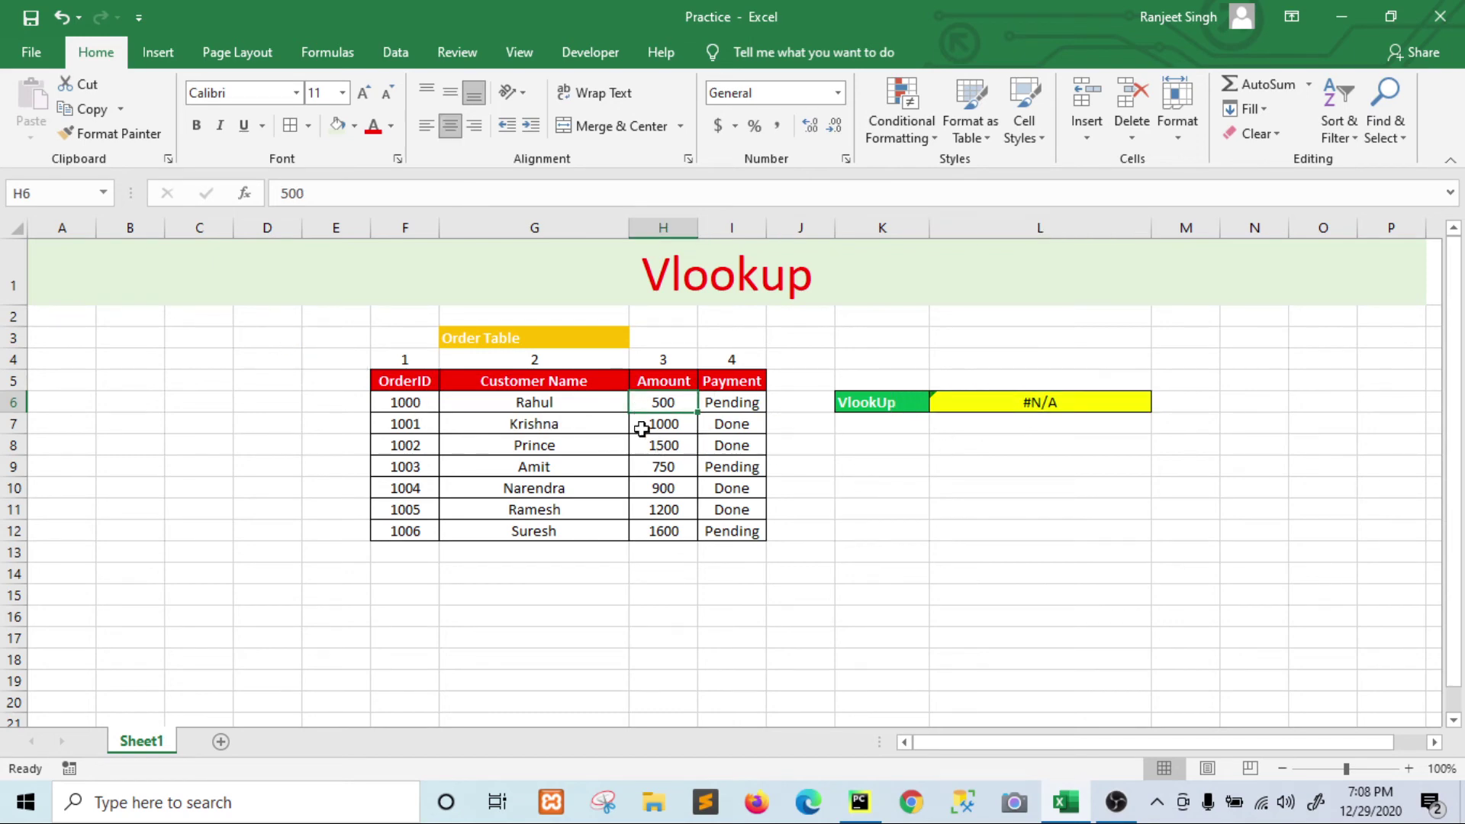
left_click(669, 441)
left_click(1087, 400)
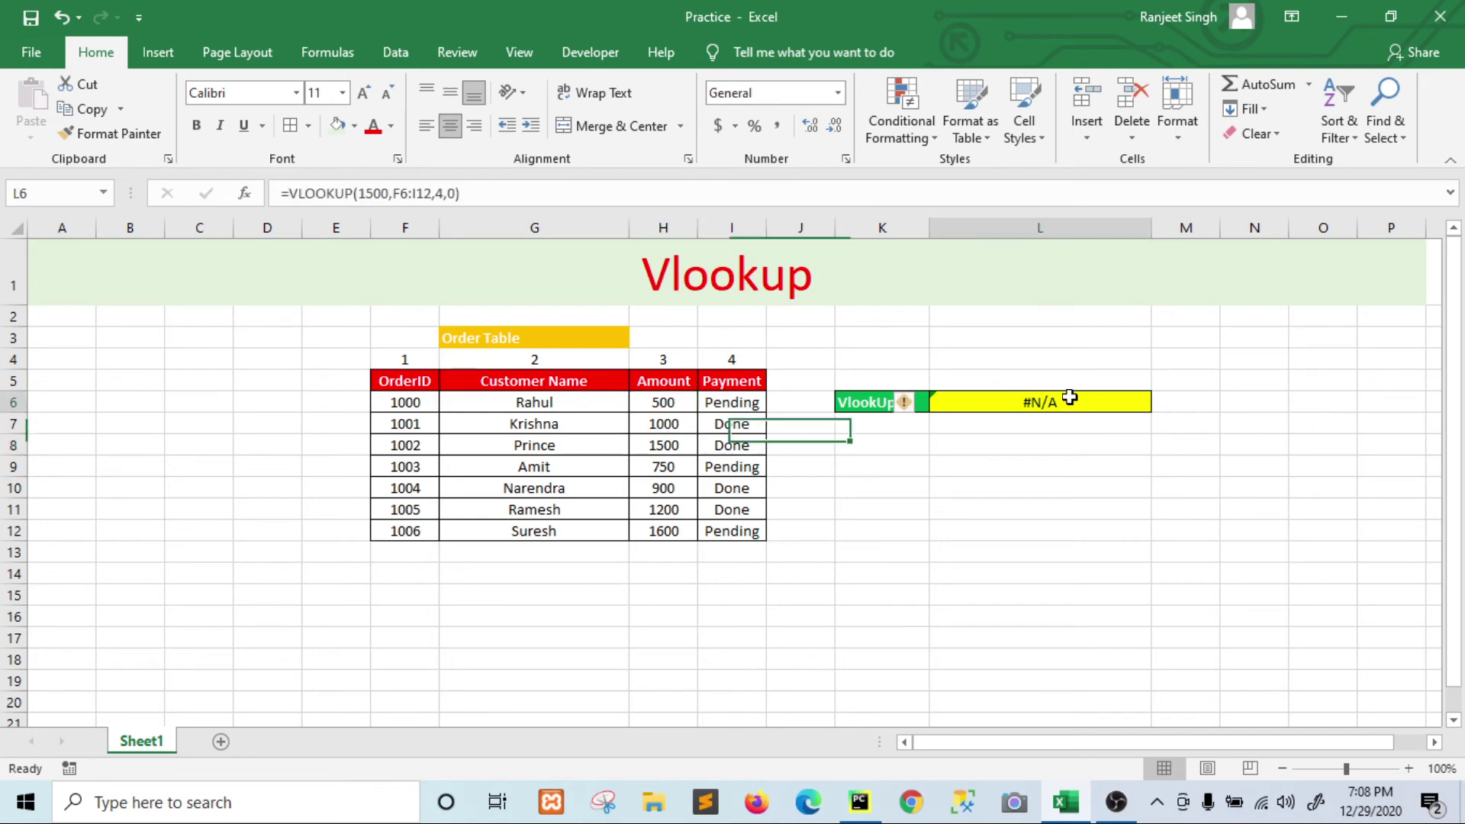
left_click(696, 450)
left_click(690, 449)
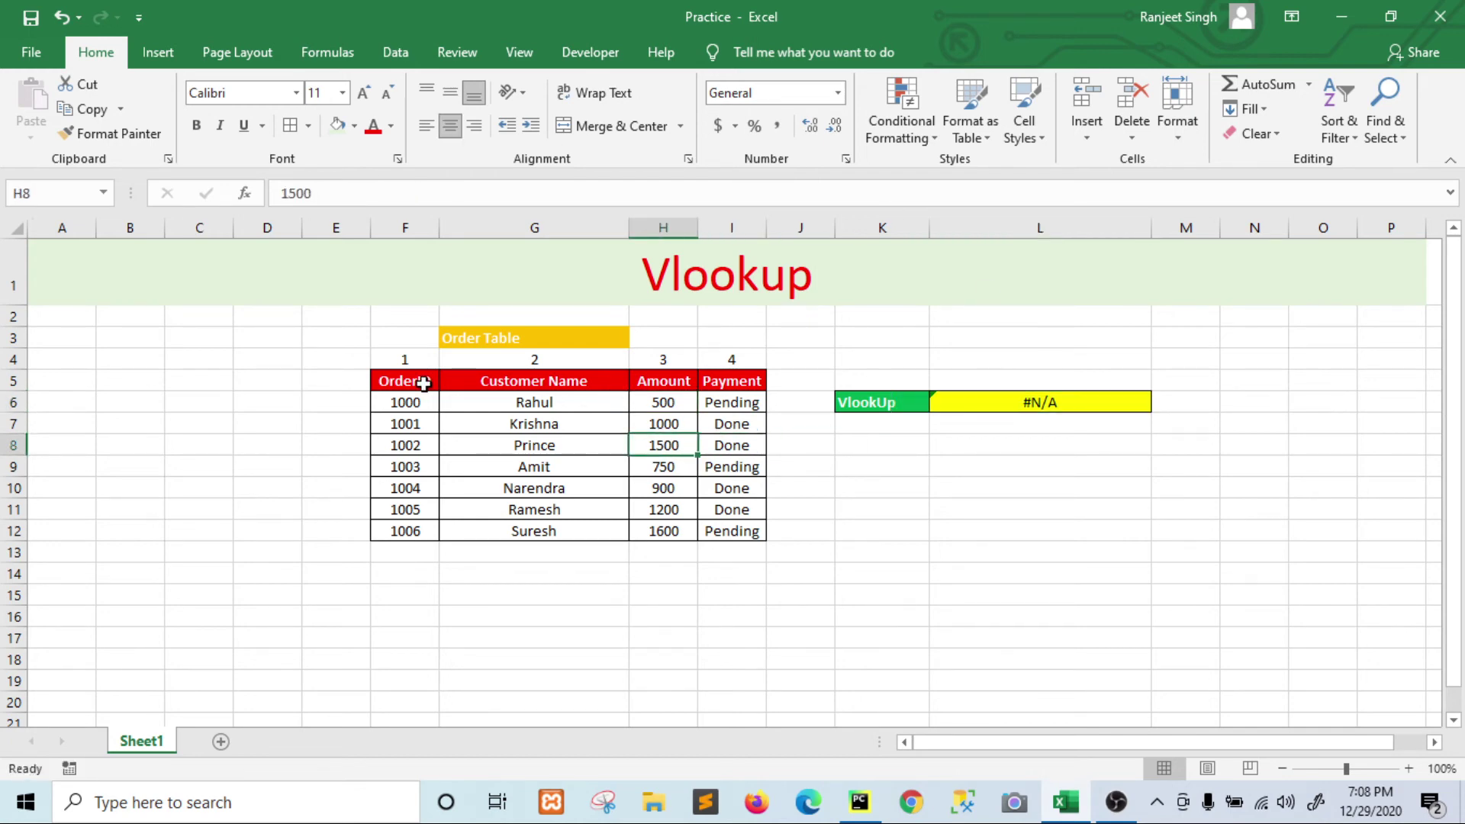
left_click_drag(422, 382, 732, 527)
Step: Replace the L6 formula with =VLOOKUP(1500,H6:I12,2,0) so the lookup range starts at the Amount column
left_click(1048, 402)
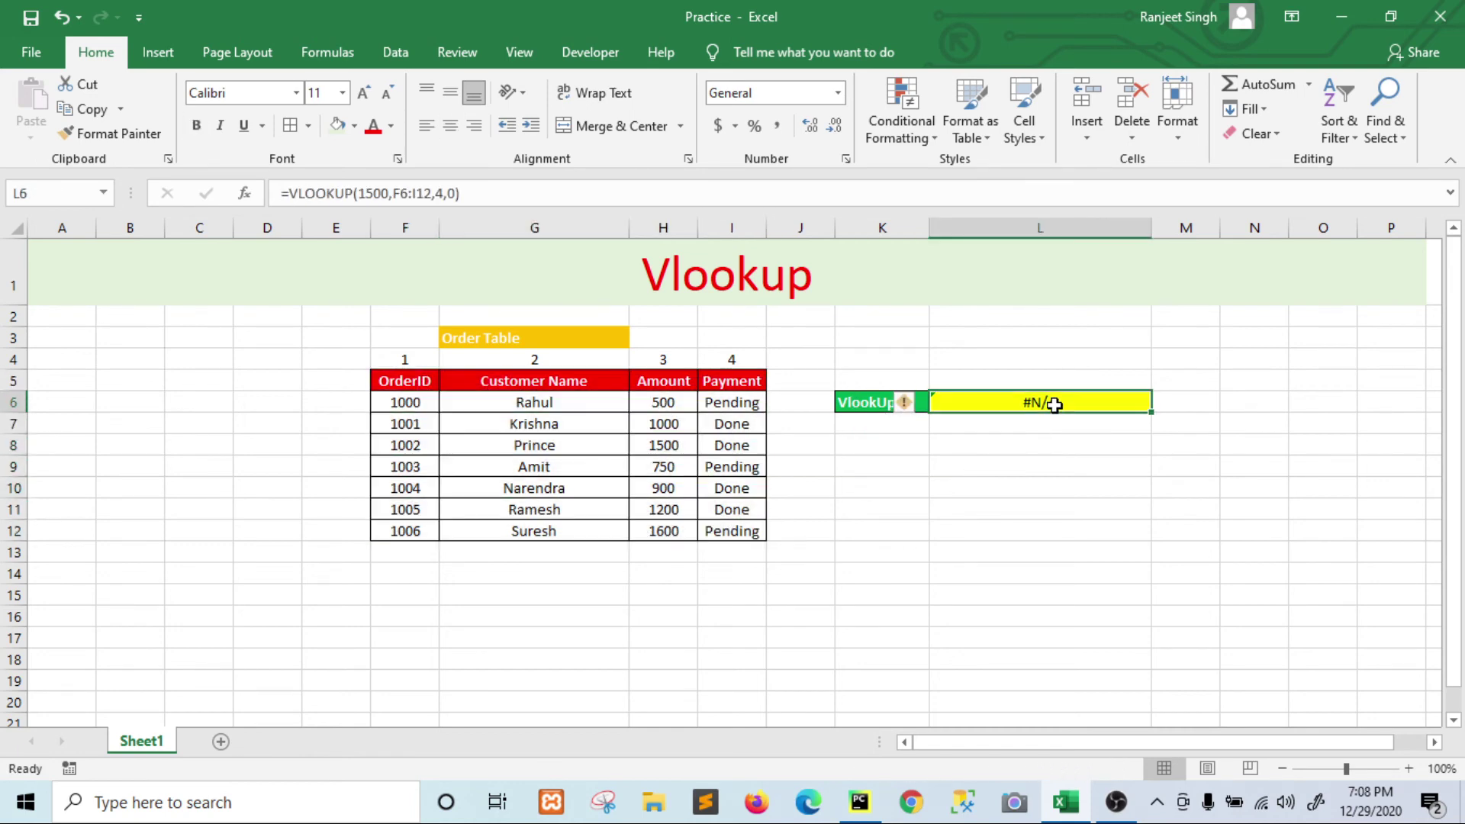
type("=vl")
key("Tab")
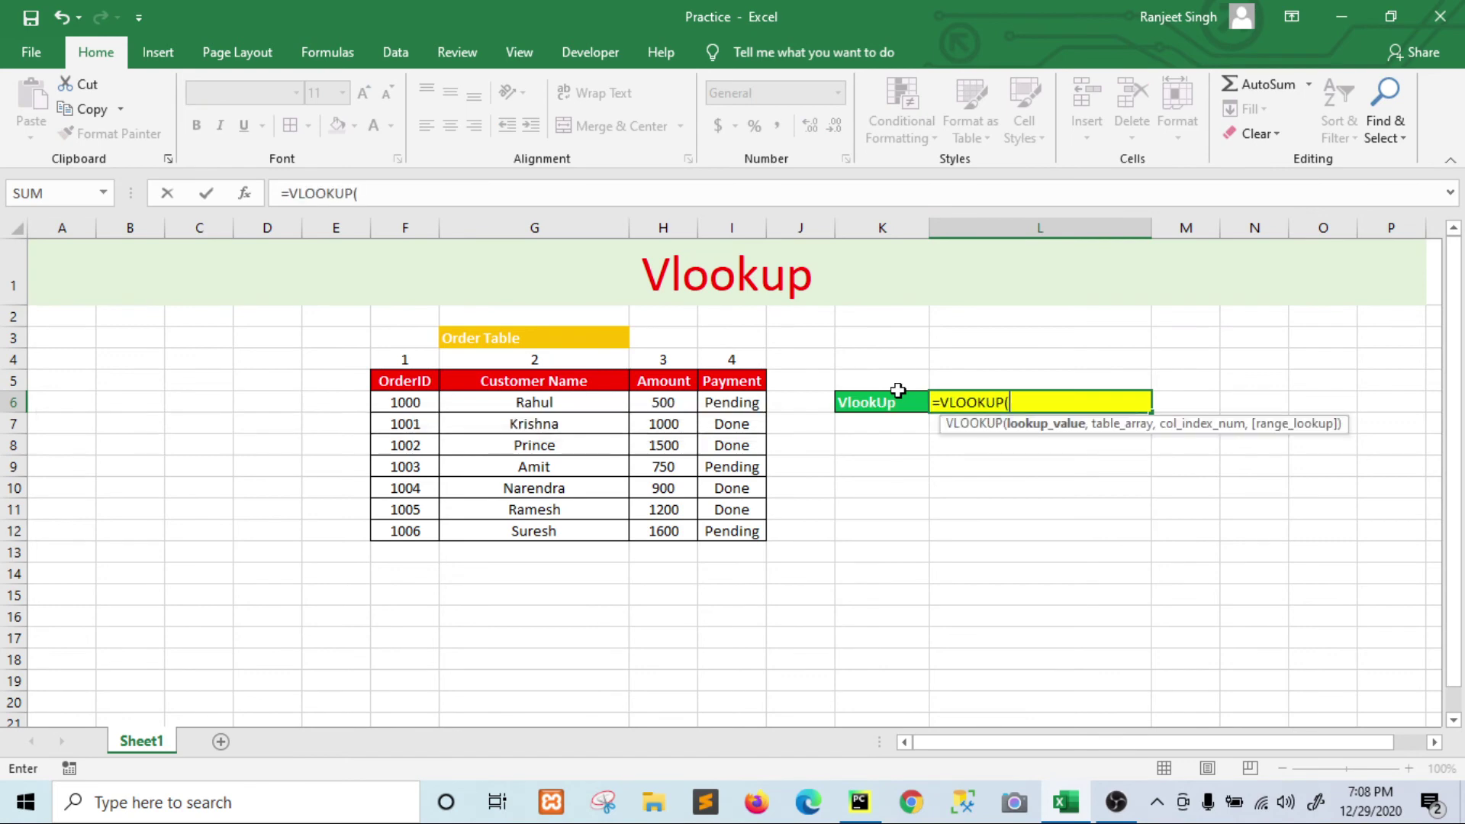
type("1500,")
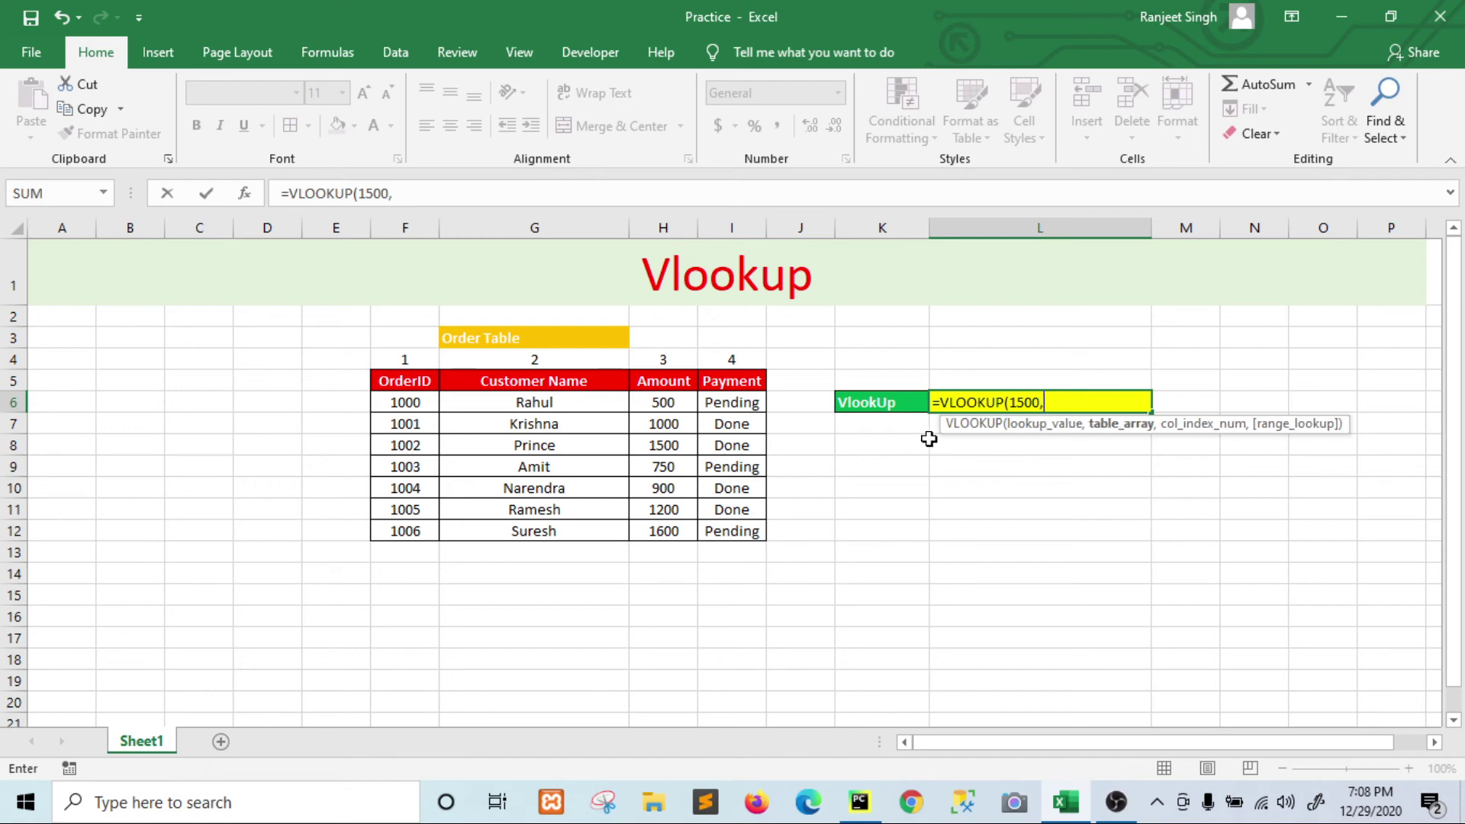
left_click_drag(686, 404, 737, 526)
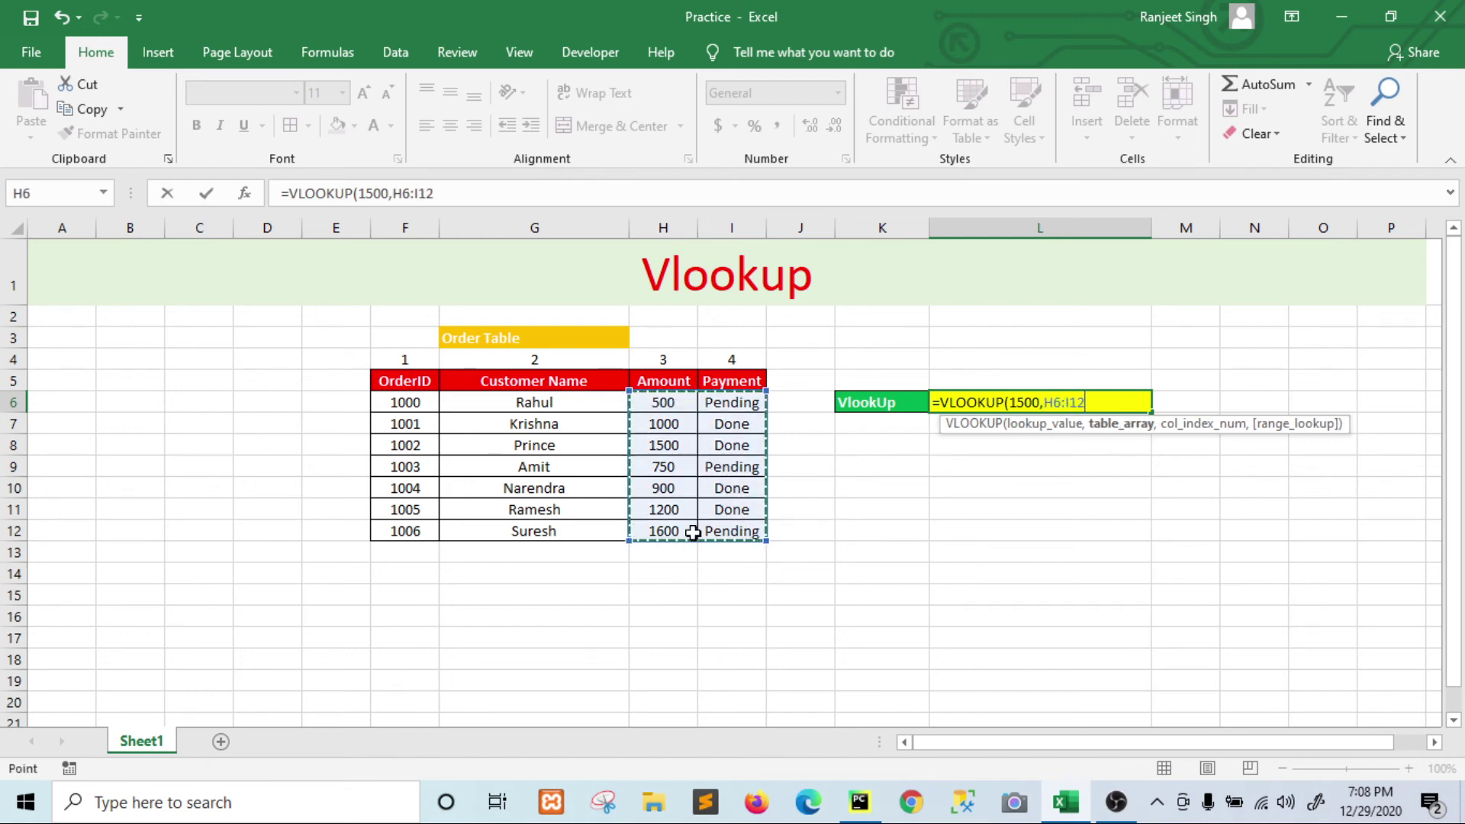
type(",")
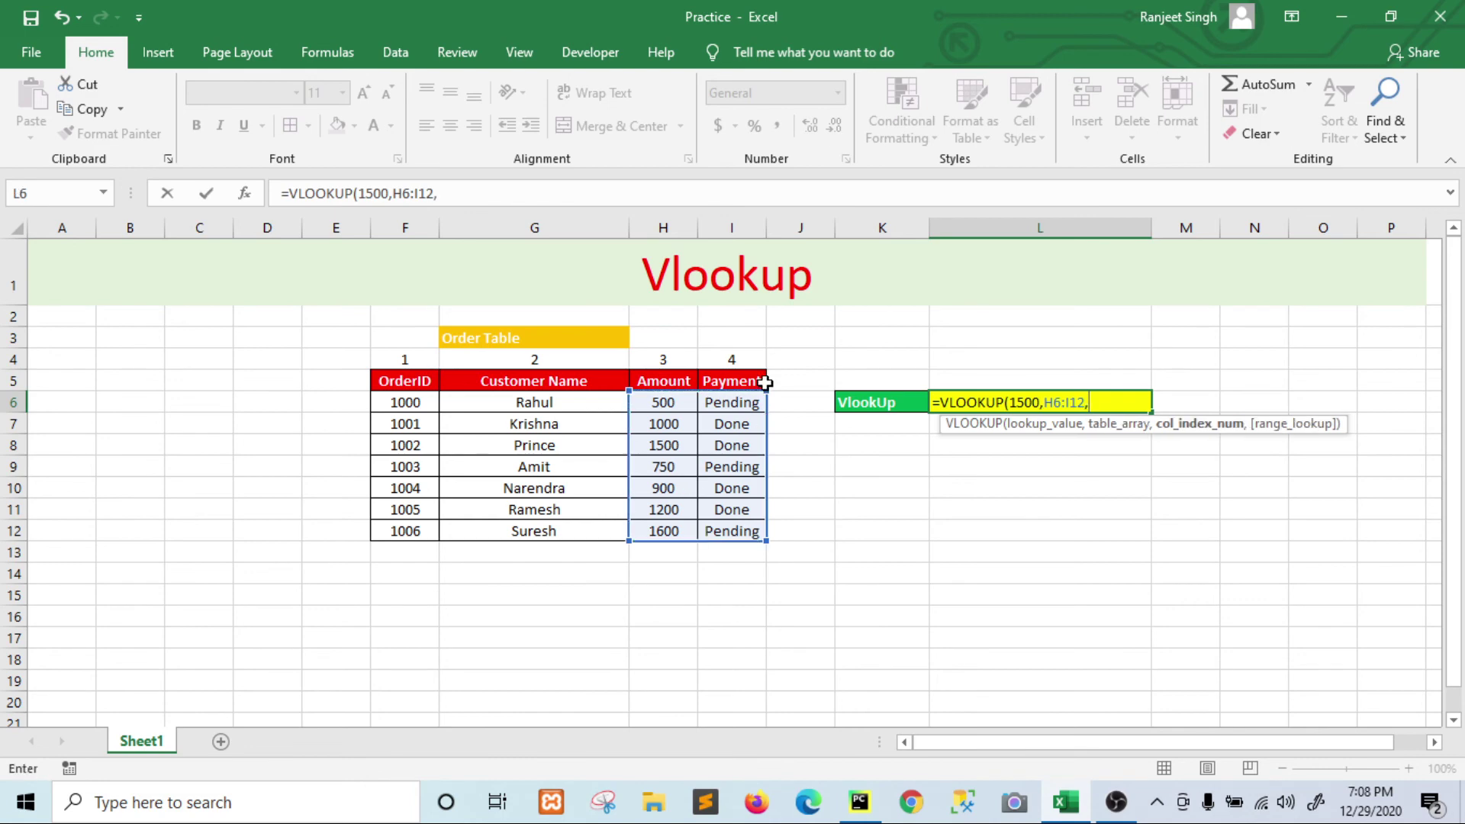
type("2")
type(",0")
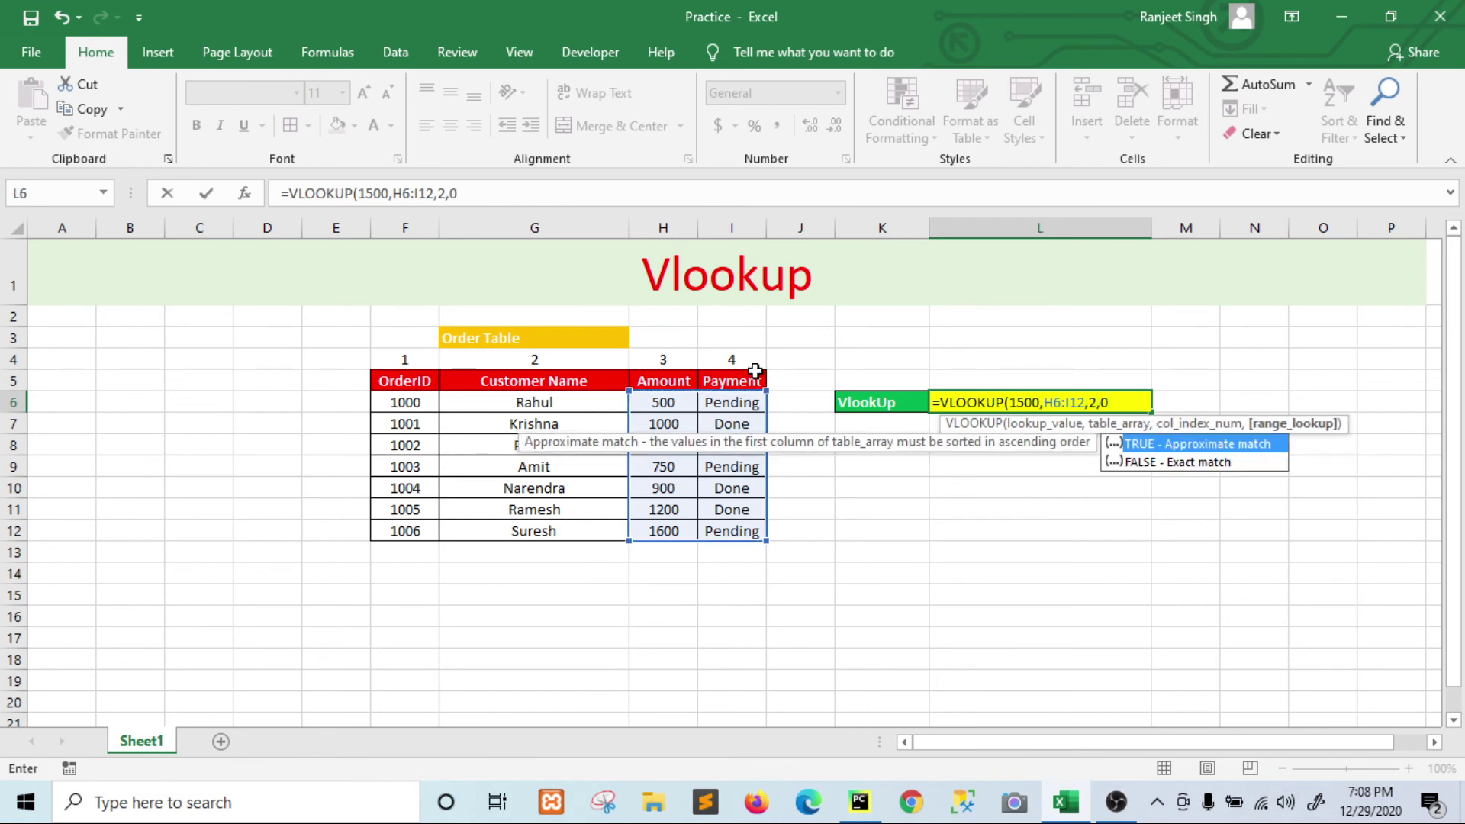
key("Return")
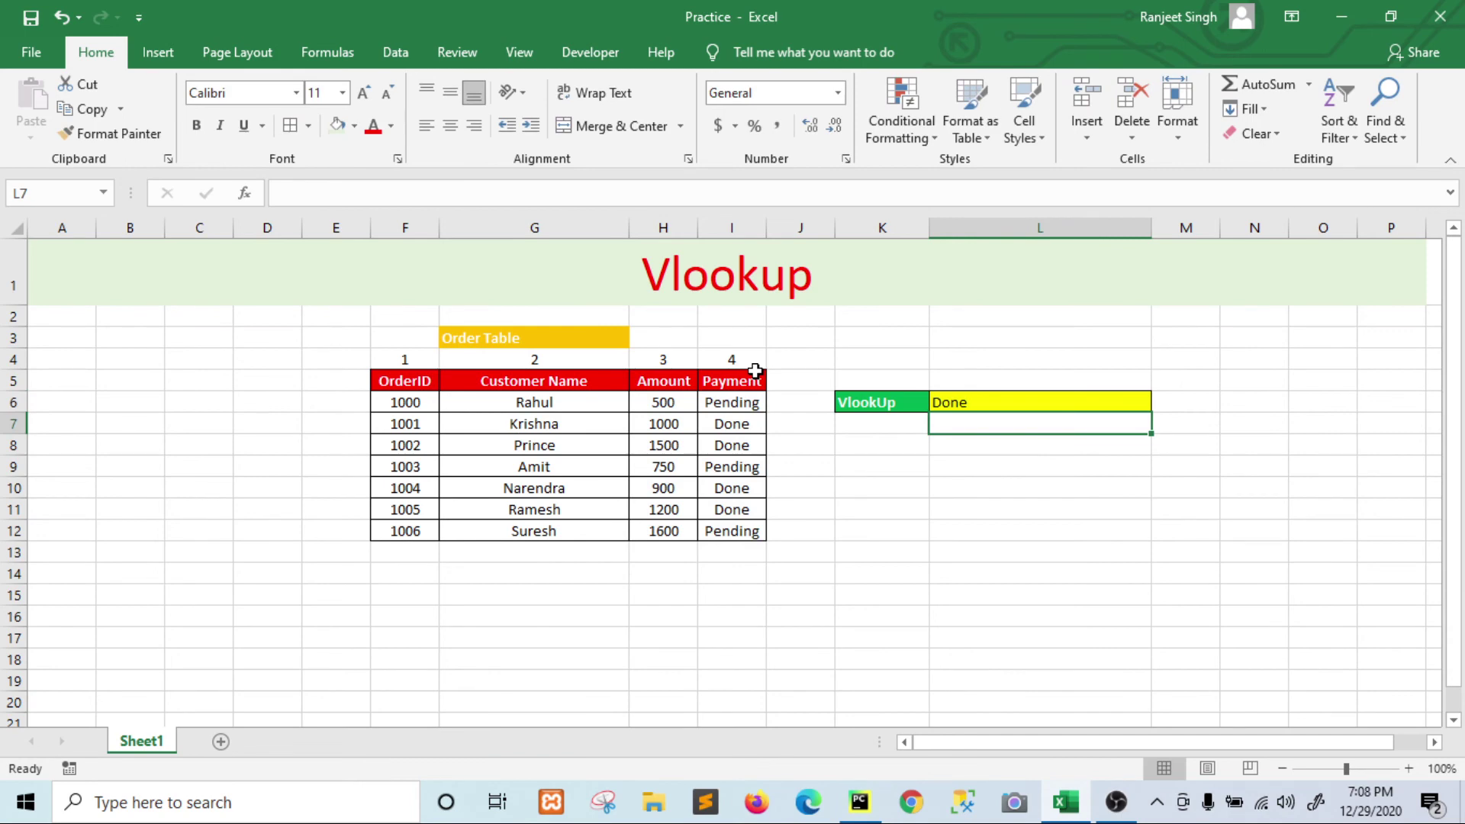
Step: Compare the L6 result with the Payment entry beside the 1500 amount
left_click(664, 445)
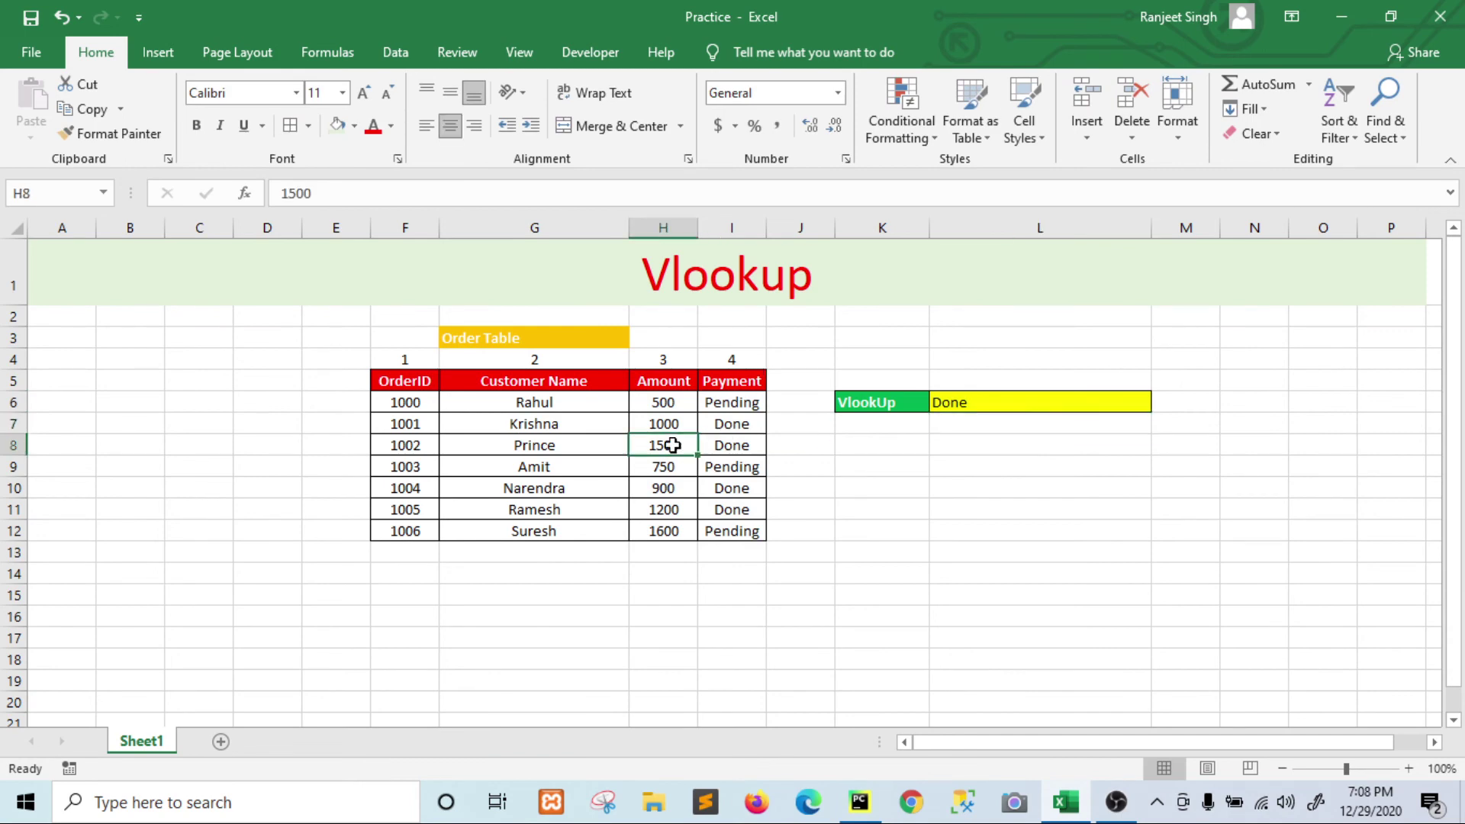
left_click(980, 403)
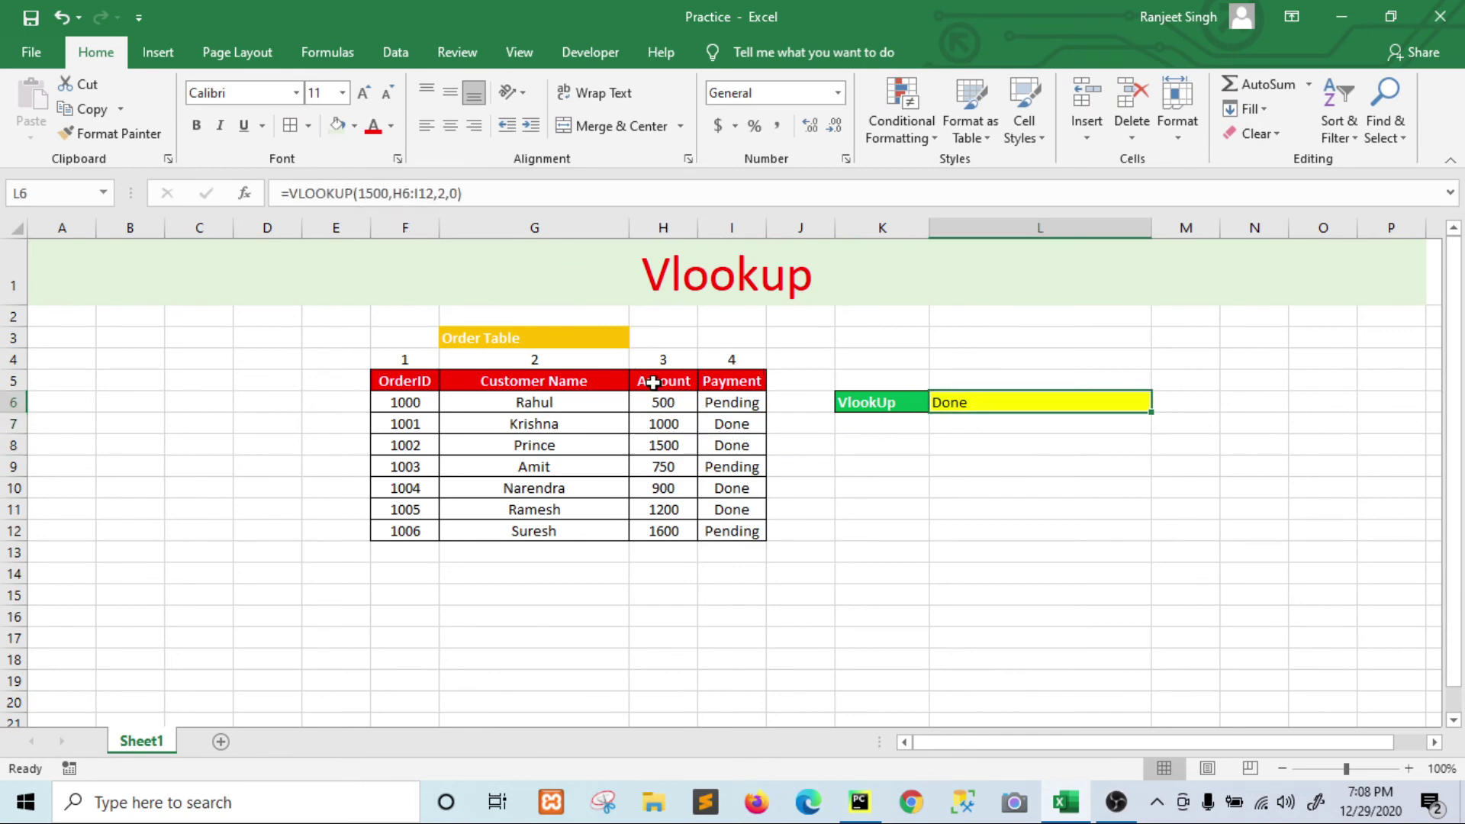
left_click(665, 446)
left_click(734, 446)
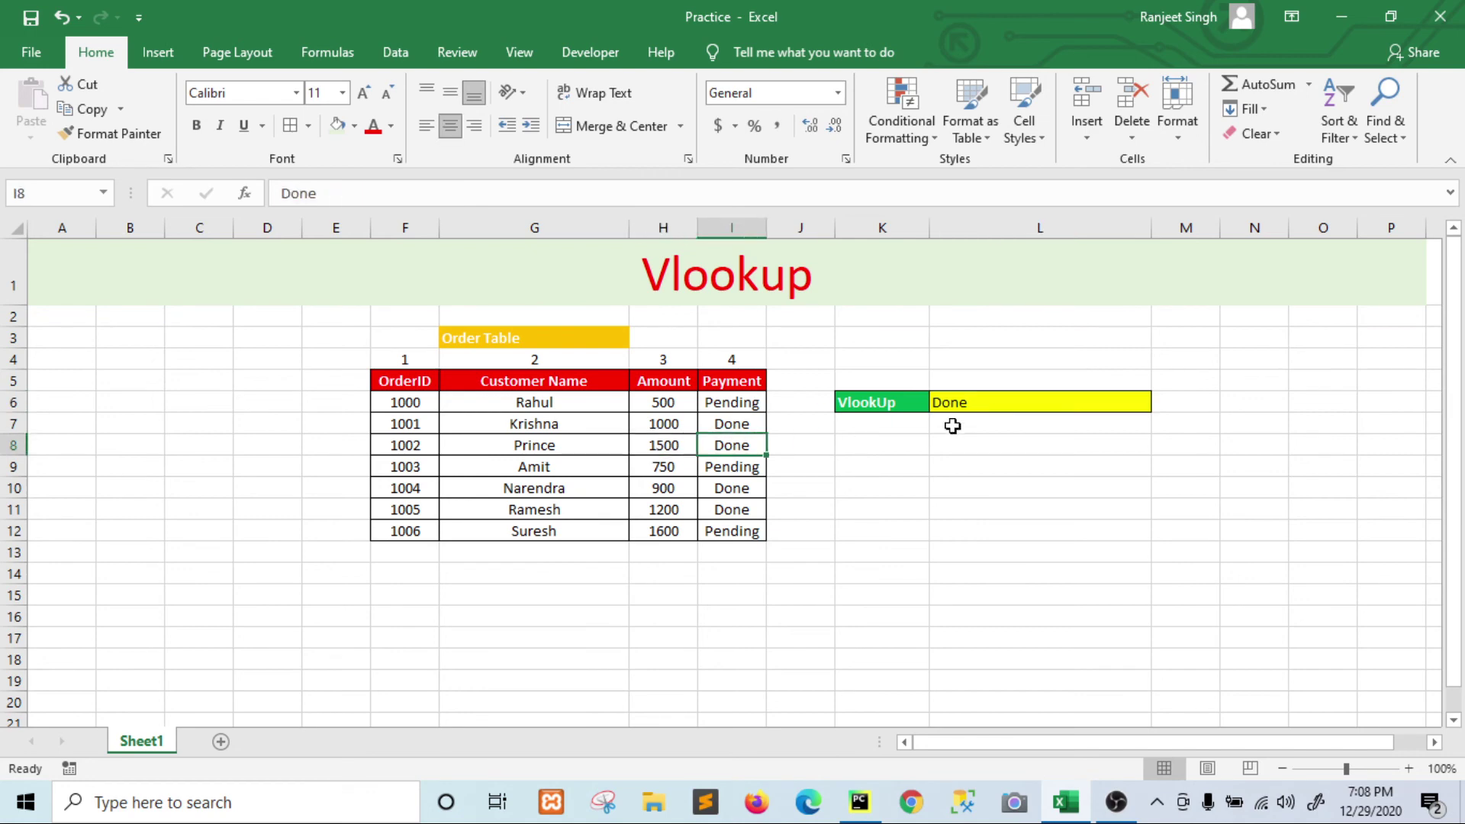
left_click(1017, 402)
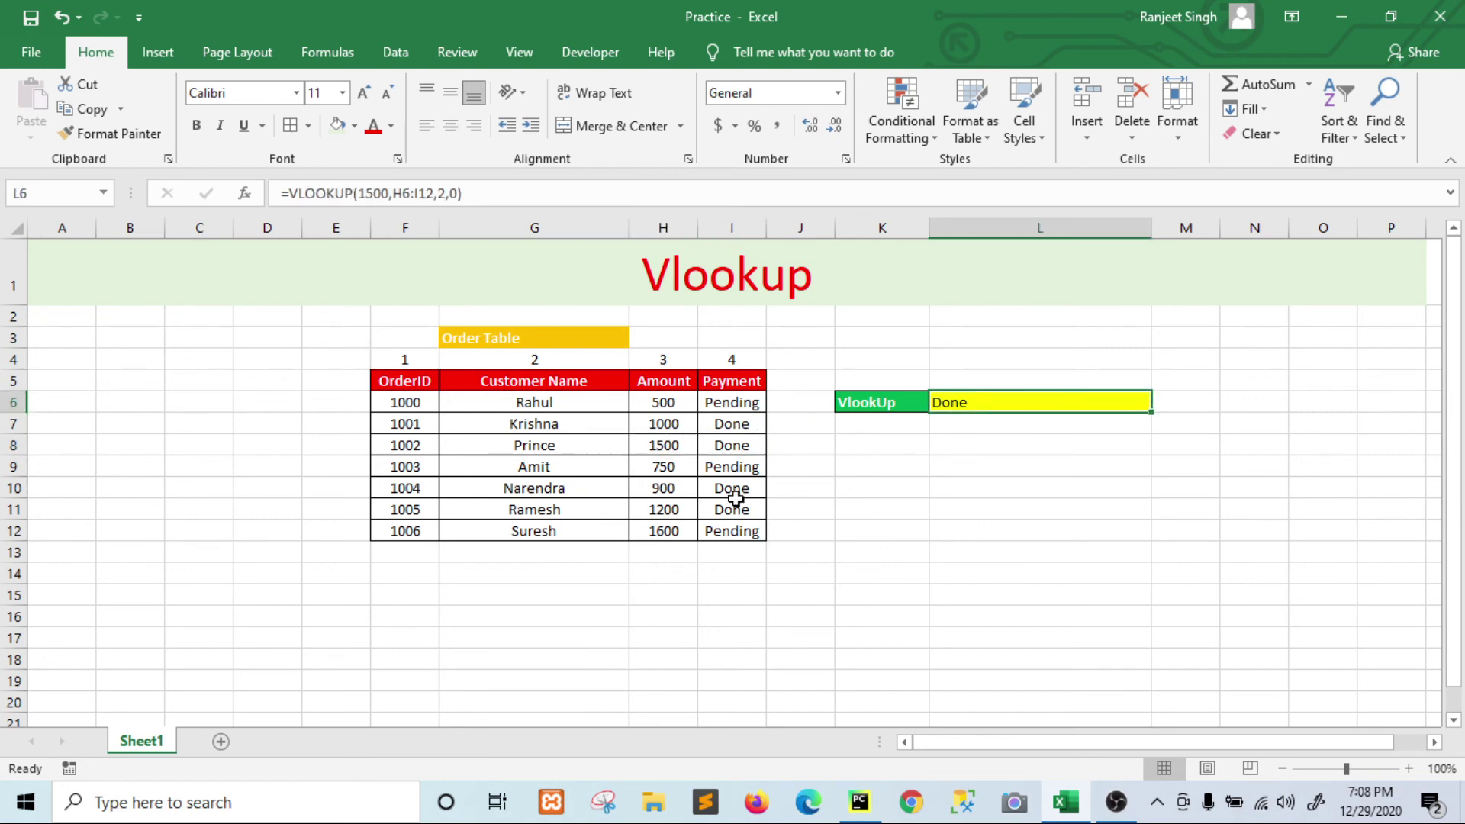
Step: Set the lookup value in the L6 VLOOKUP formula to 1200 and check the result against that amount's Payment entry
left_click(666, 510)
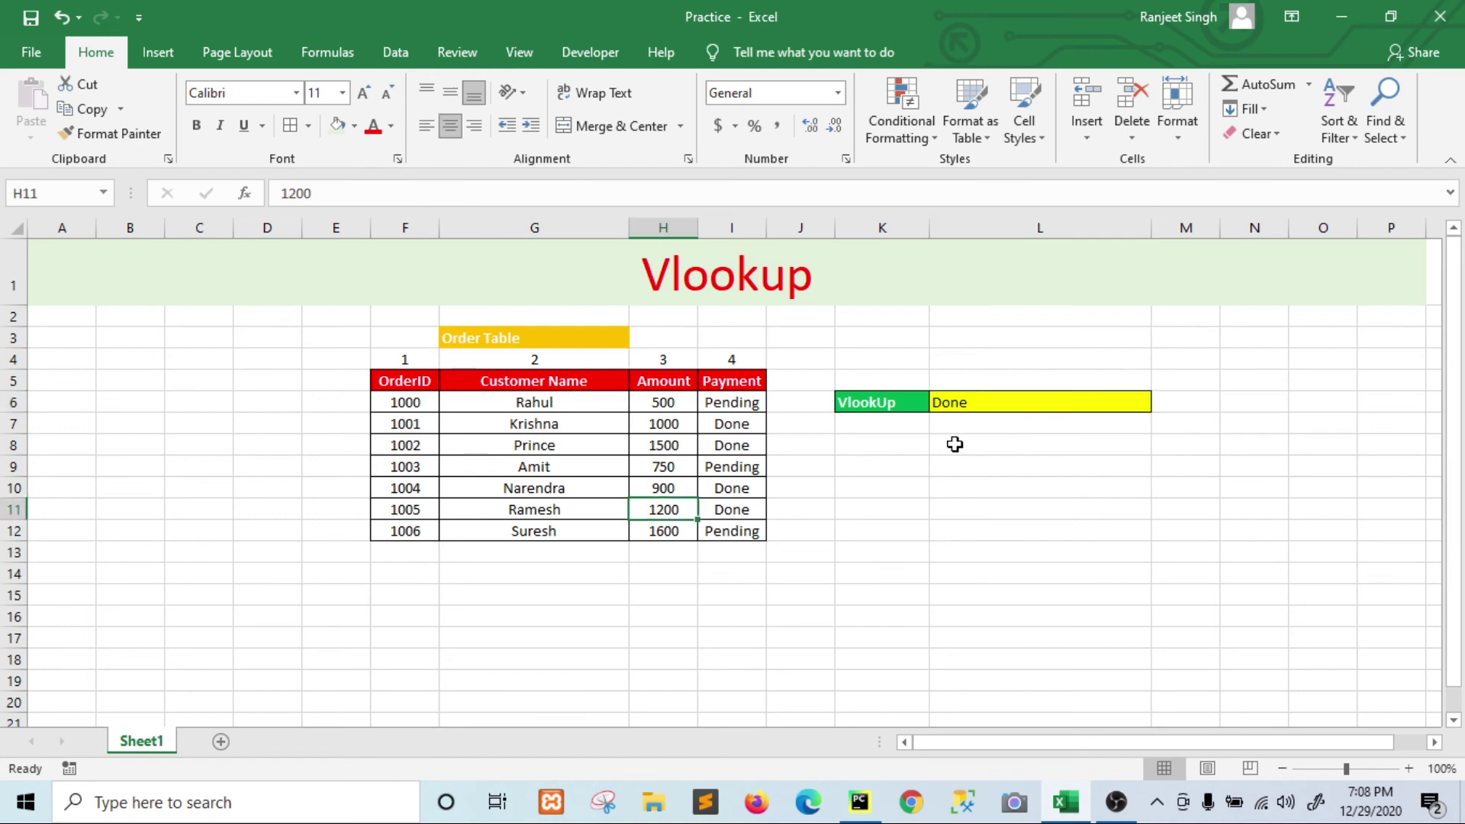
left_click(1057, 405)
left_click(367, 195)
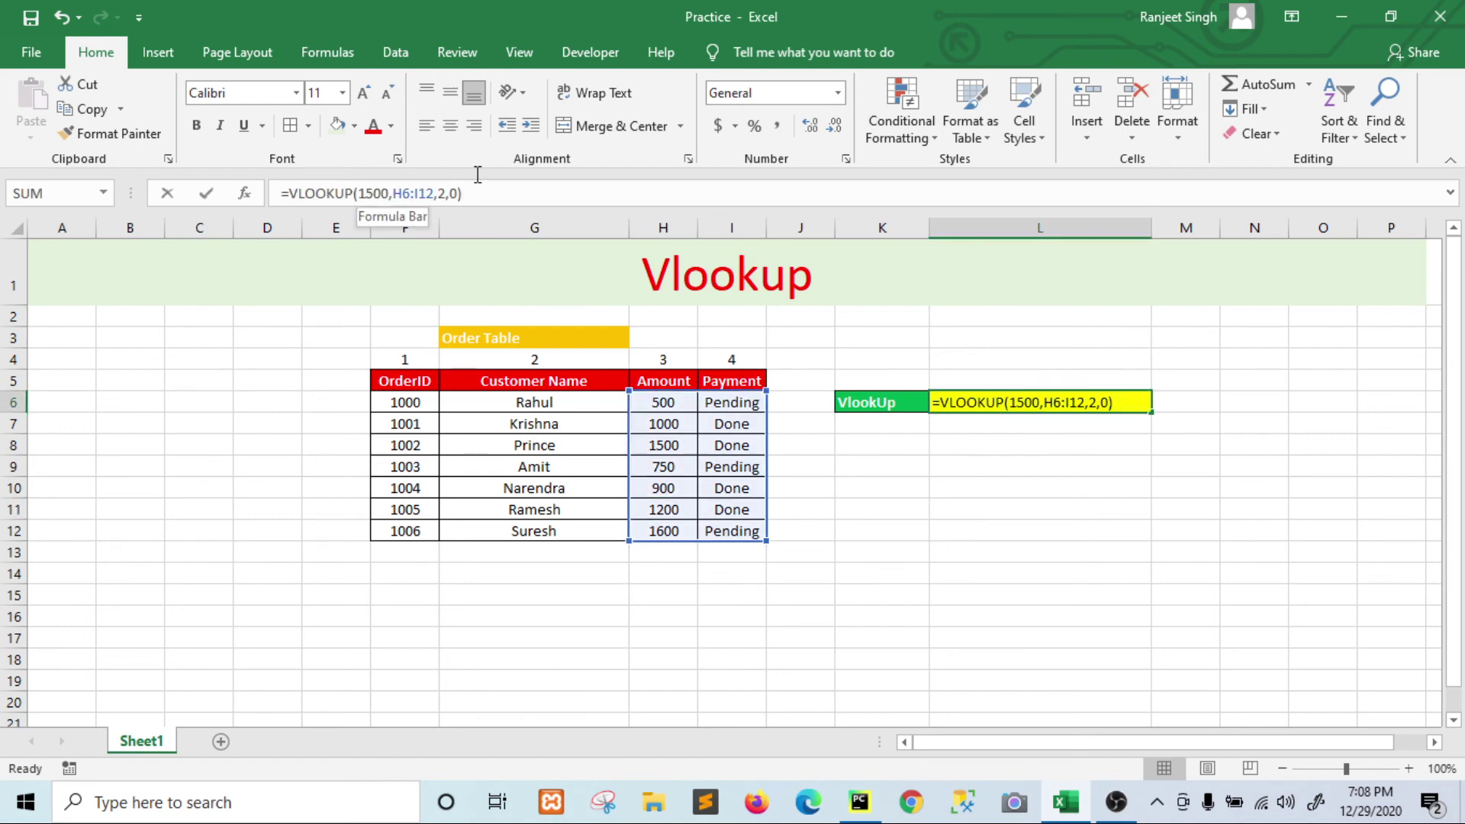
key("Delete")
type("2")
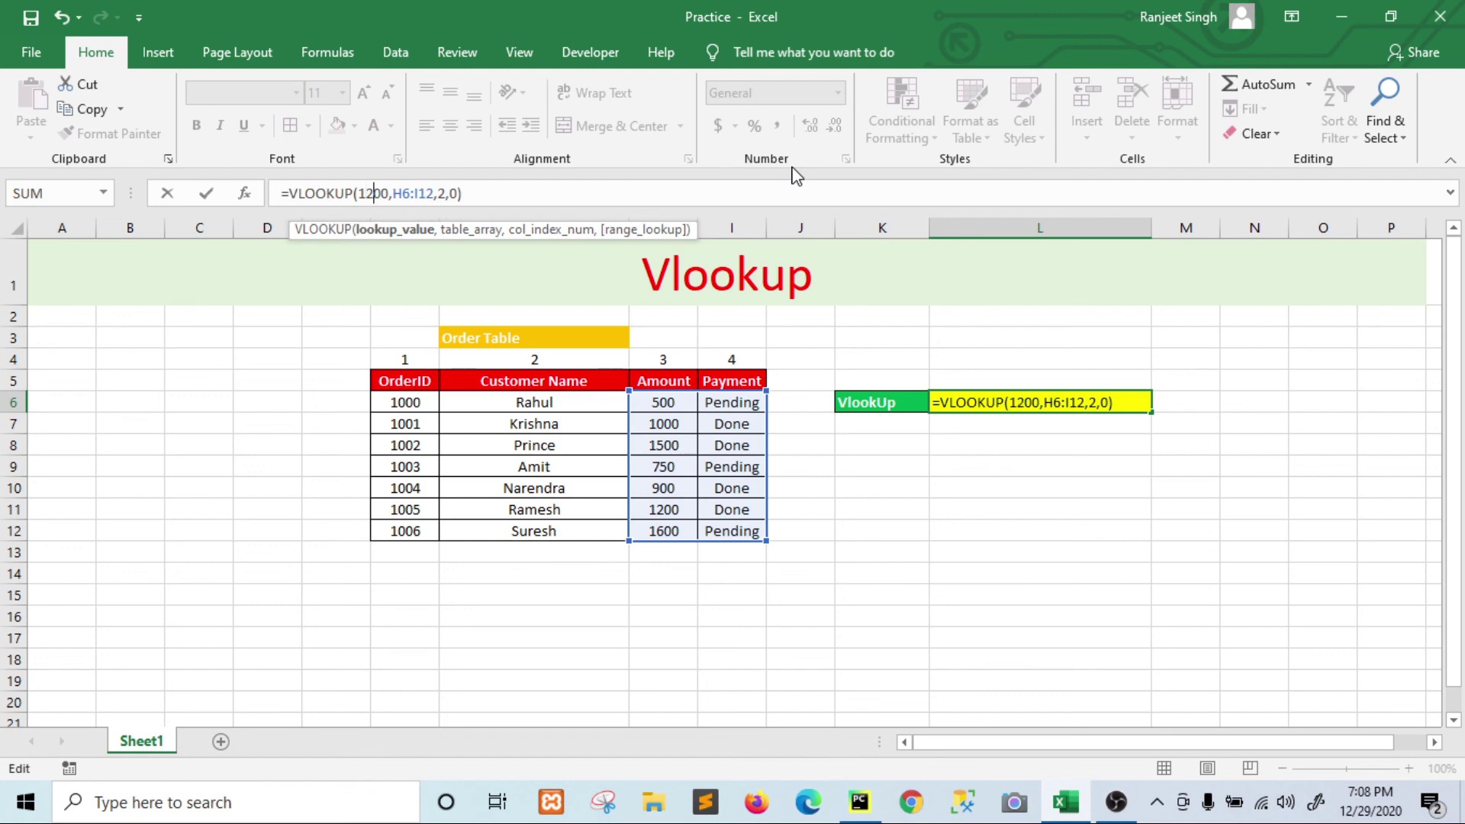
key("Return")
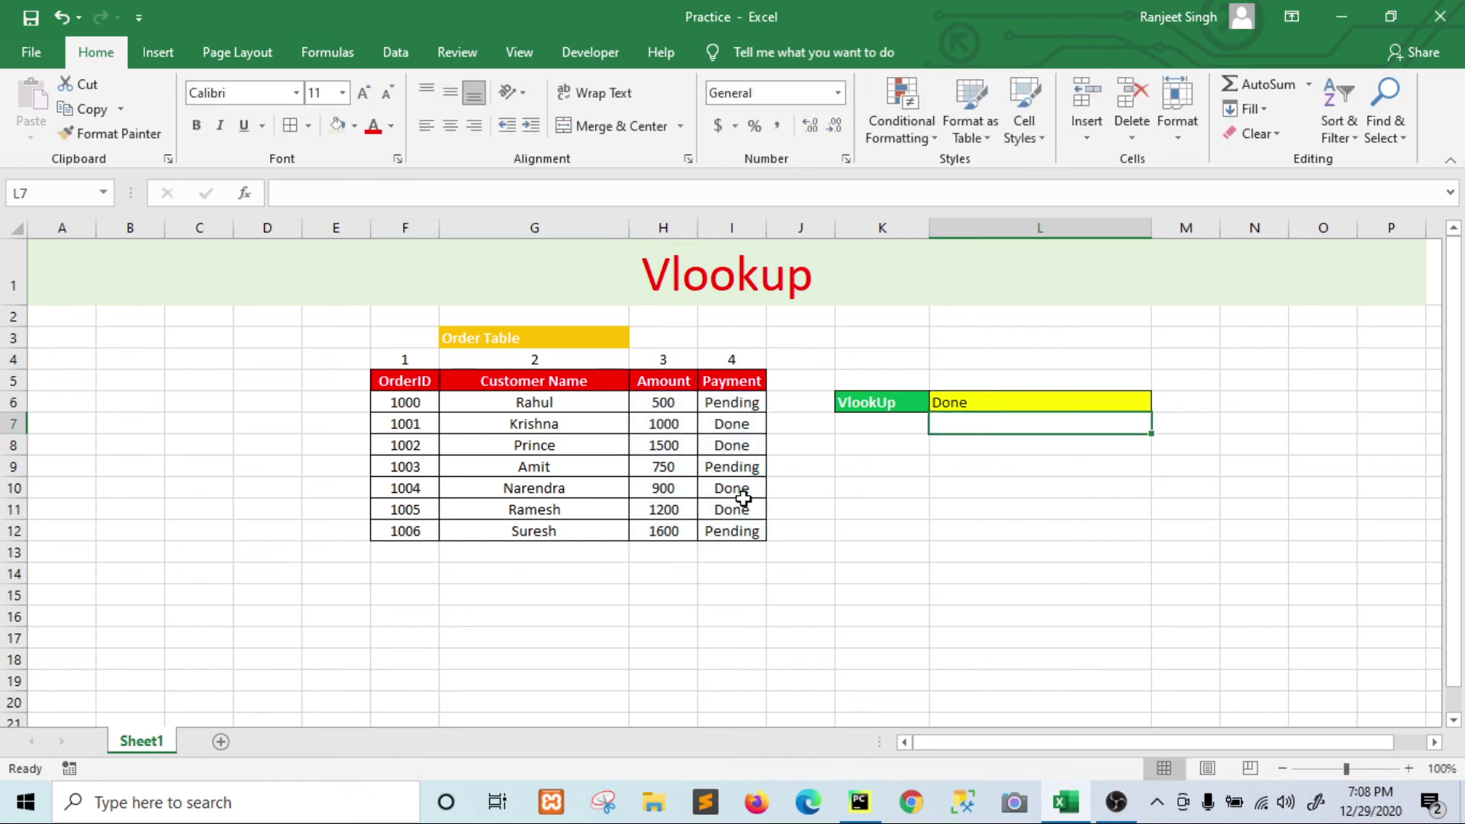
left_click_drag(676, 507, 728, 508)
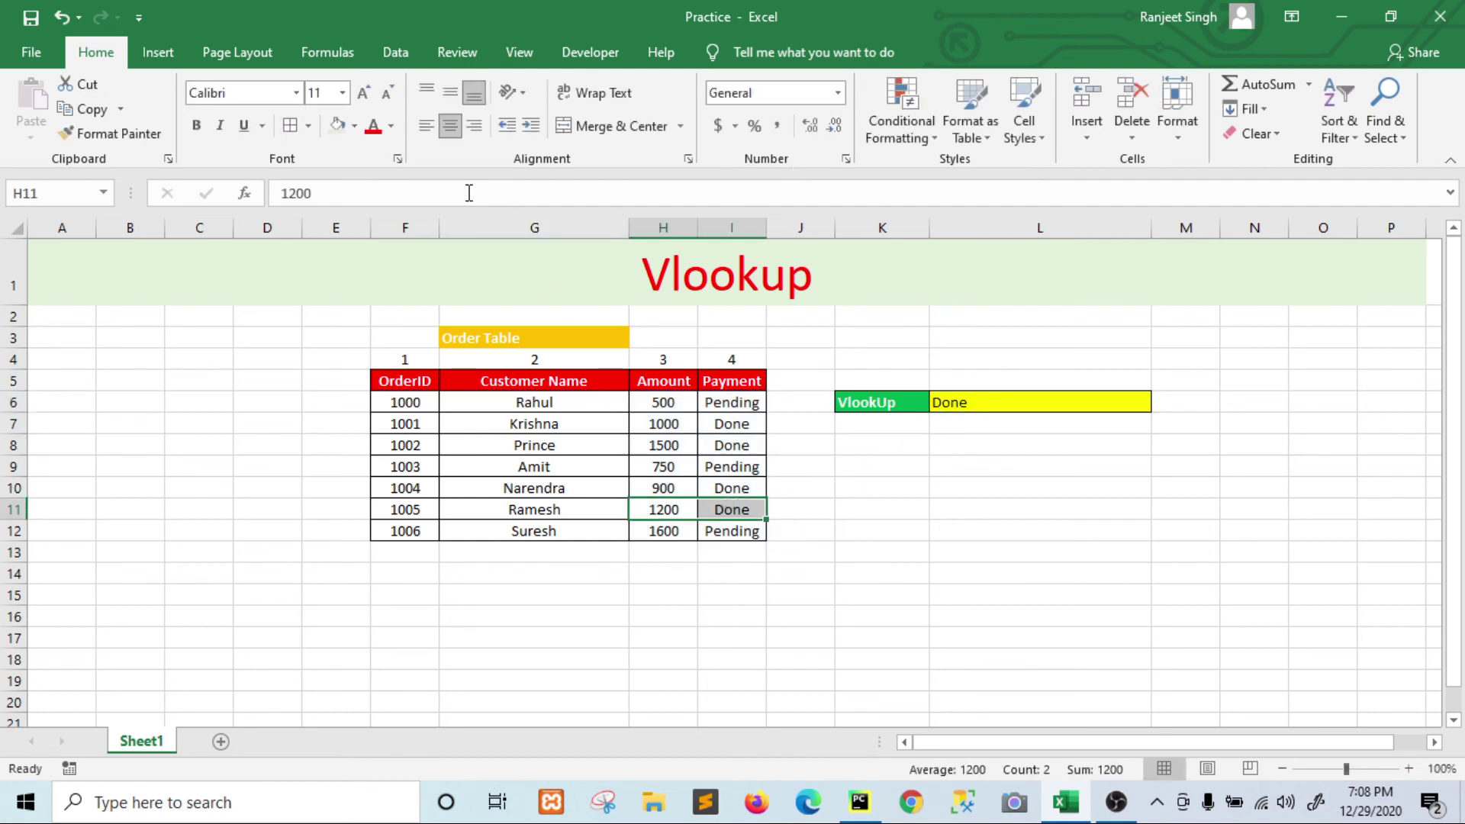
Step: Set the lookup value in the L6 VLOOKUP formula to 1600
left_click(968, 402)
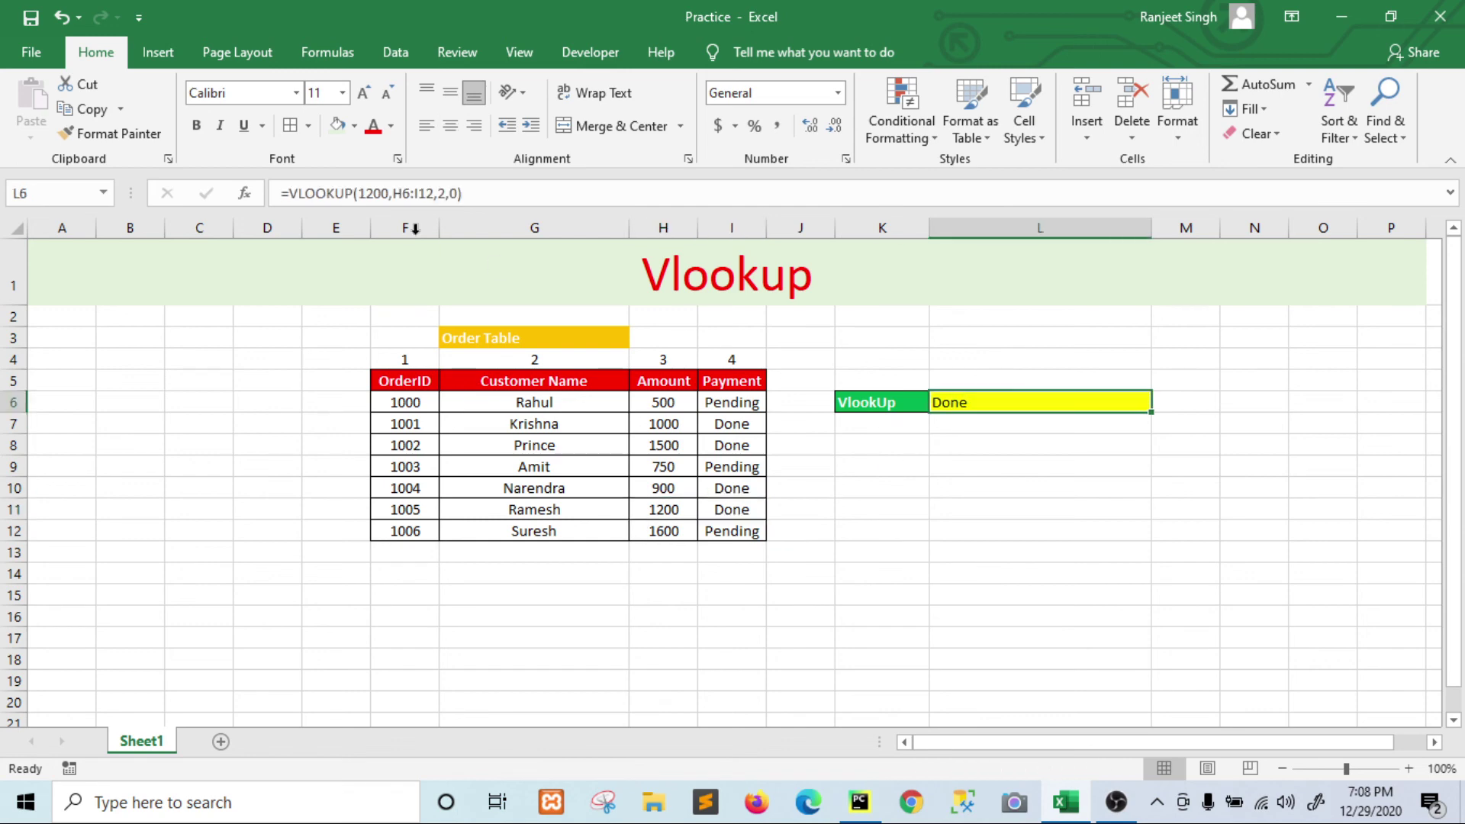
left_click(372, 193)
key("Right")
key("Right")
key("BackSpace")
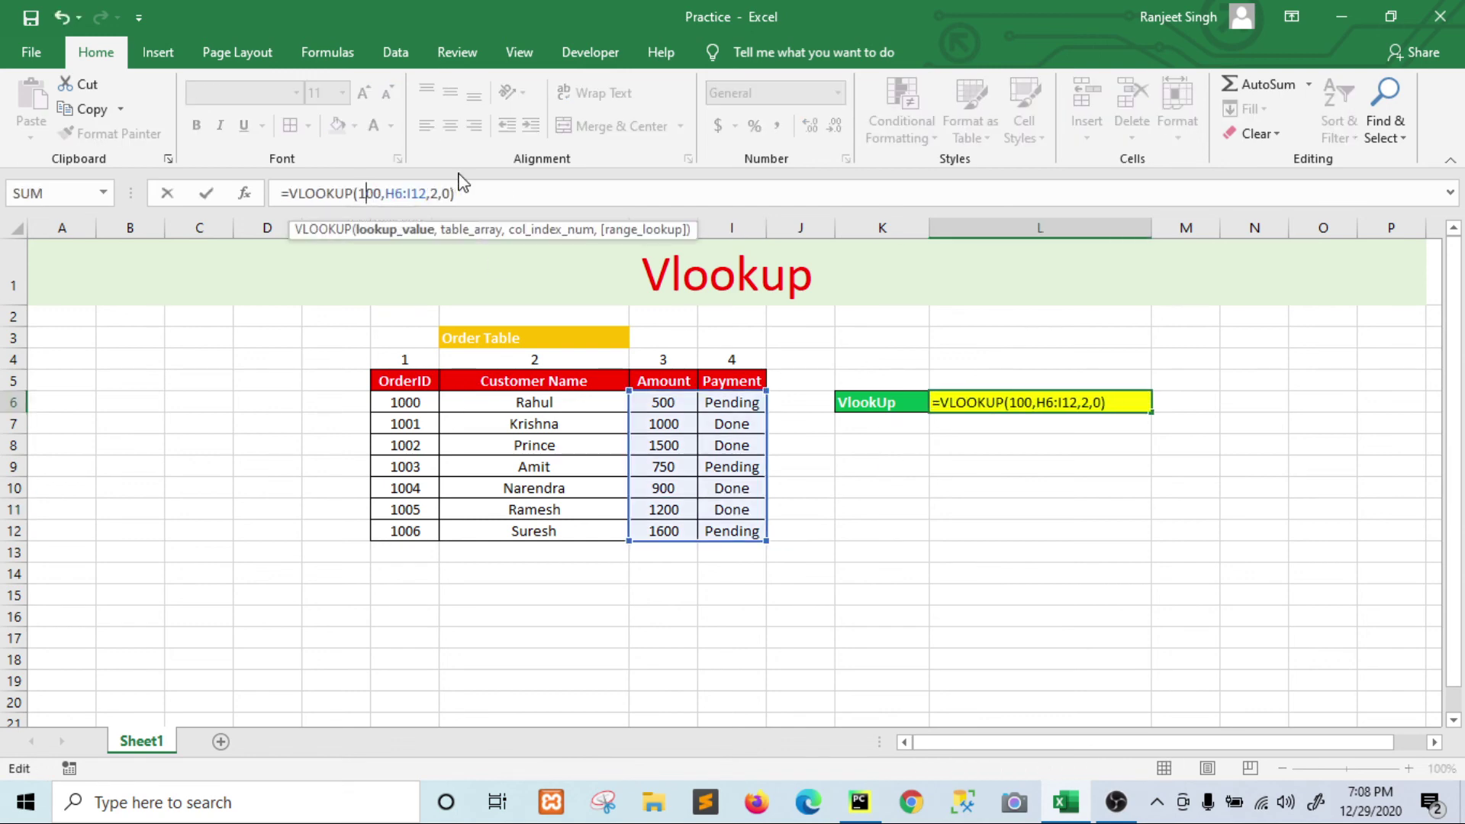
type("6")
key("Return")
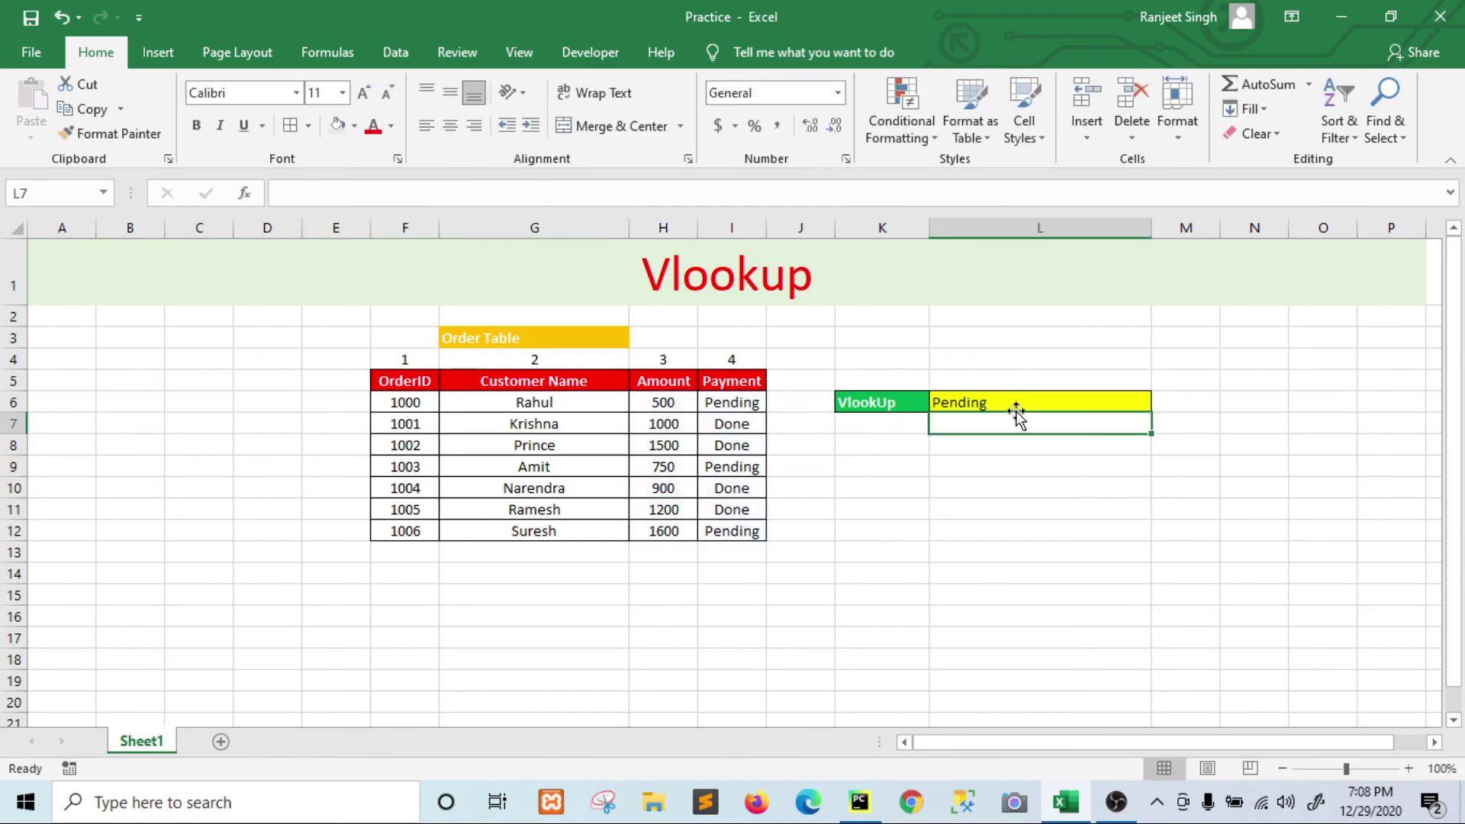
Step: Review the L6 formula against the Amount and Payment range H6:I12 and its first-column entries
left_click(1073, 401)
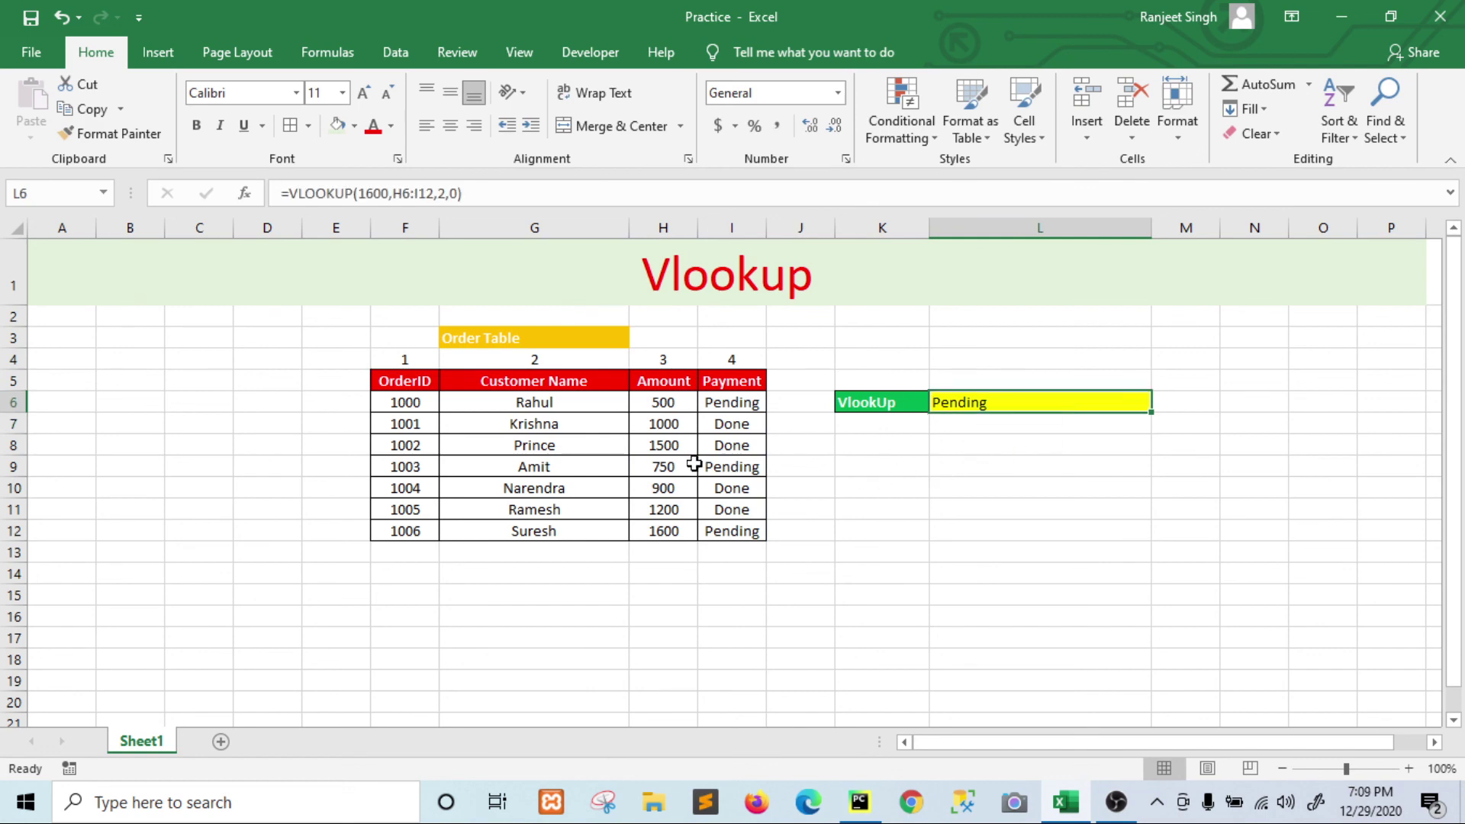
left_click_drag(673, 402, 740, 538)
left_click(658, 424)
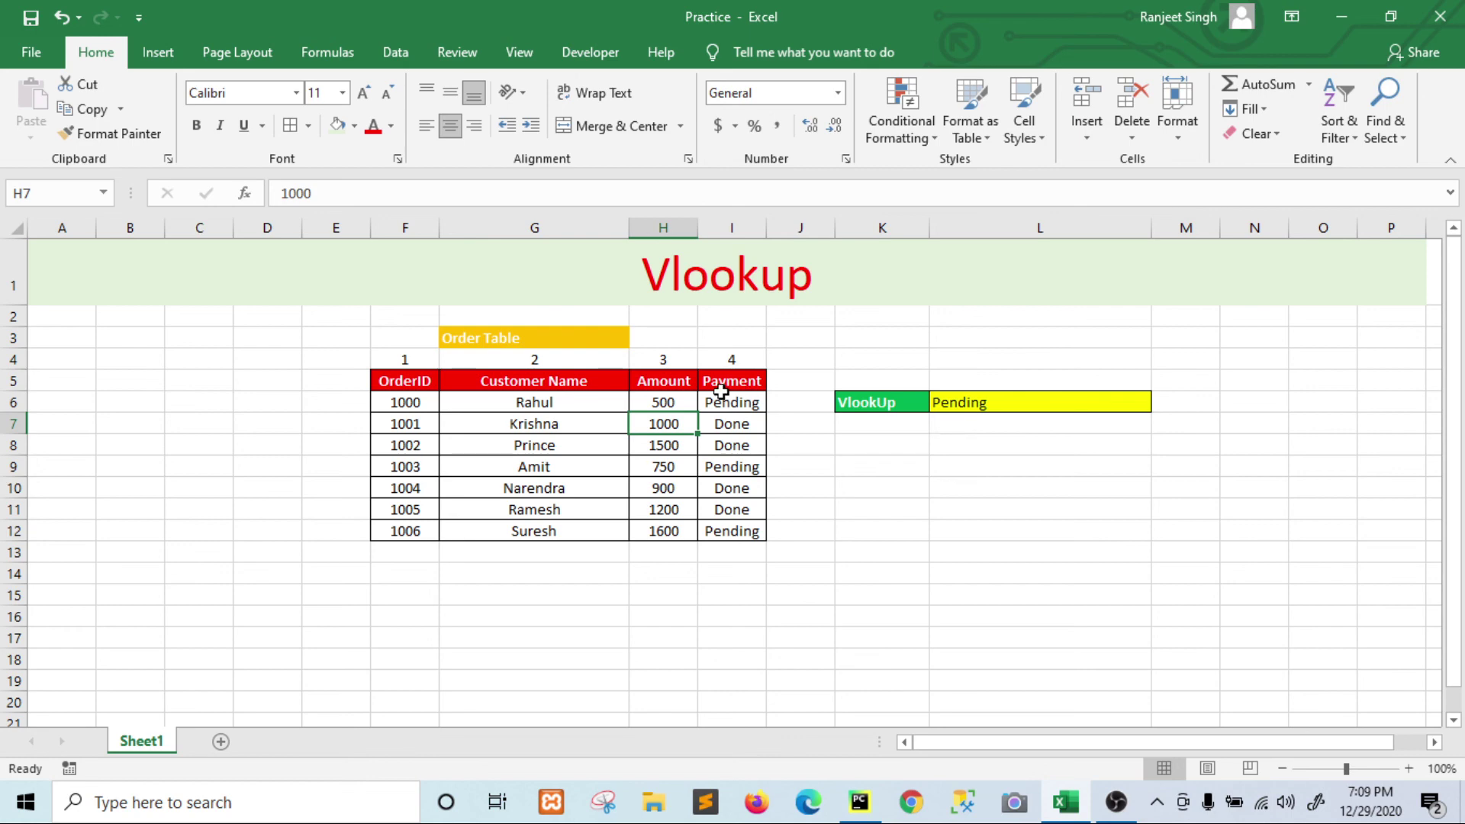
left_click(670, 402)
left_click(1047, 400)
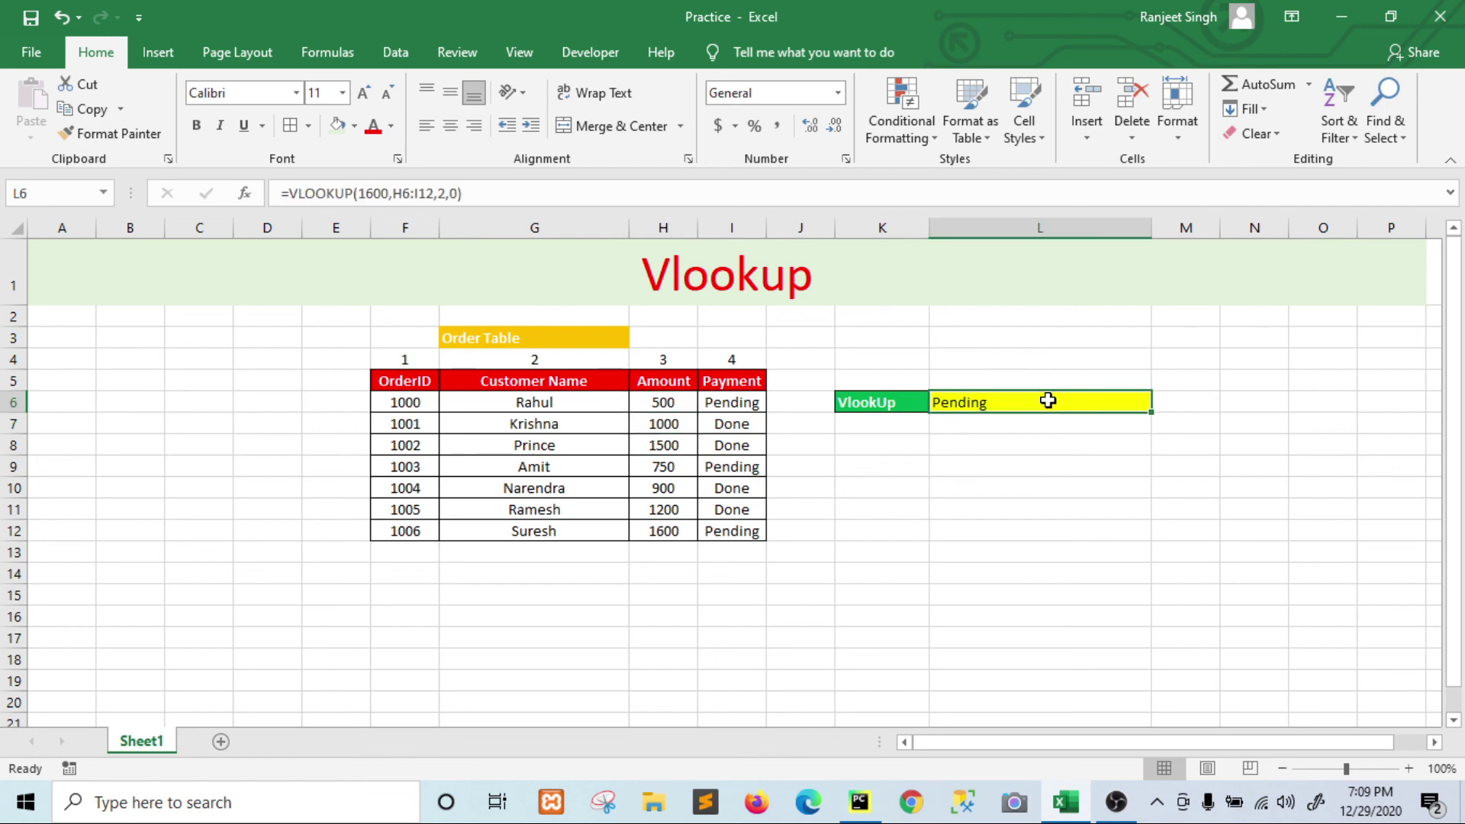